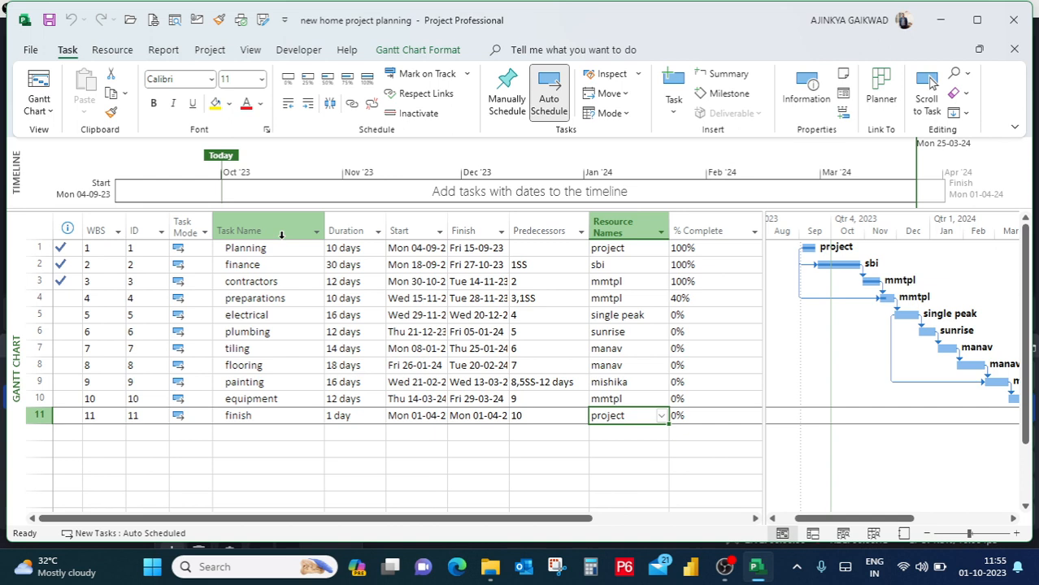
# Examine the task table's columns from Task Name through % Complete, including the resources assigned to the Planning and finance tasks.
pyautogui.click(281, 234)
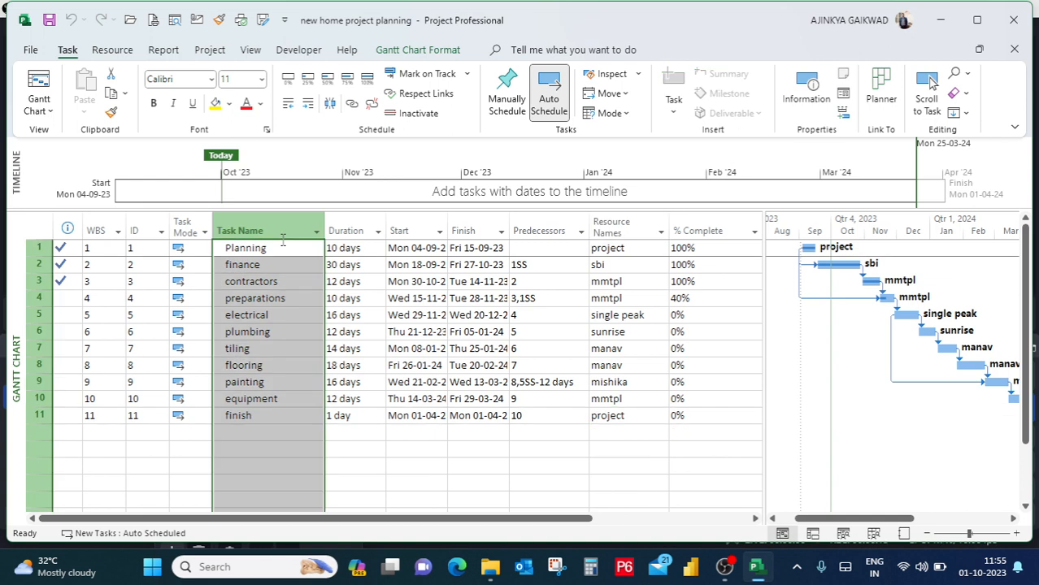
pyautogui.click(346, 230)
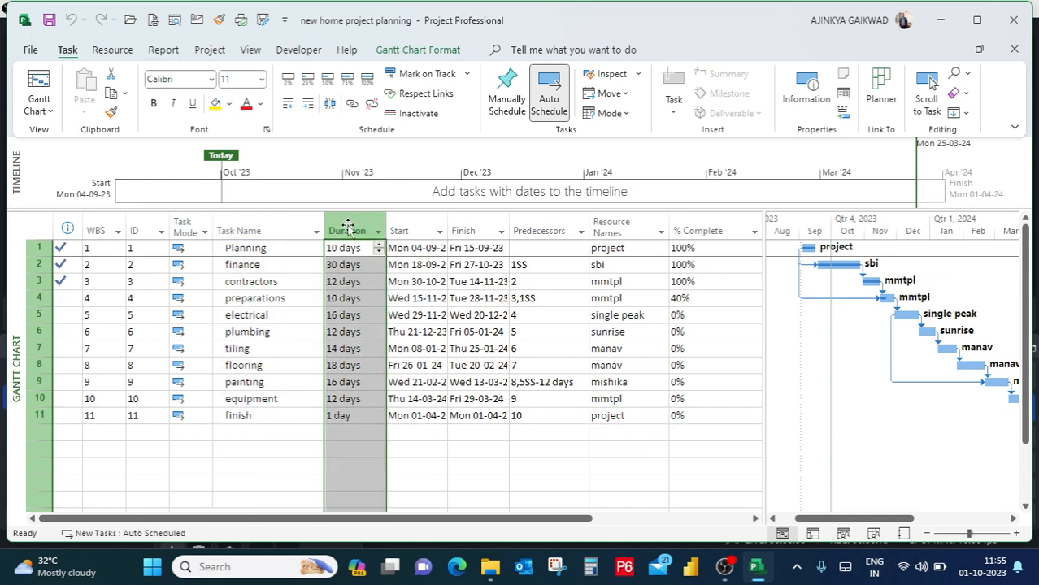
pyautogui.click(396, 220)
pyautogui.click(453, 215)
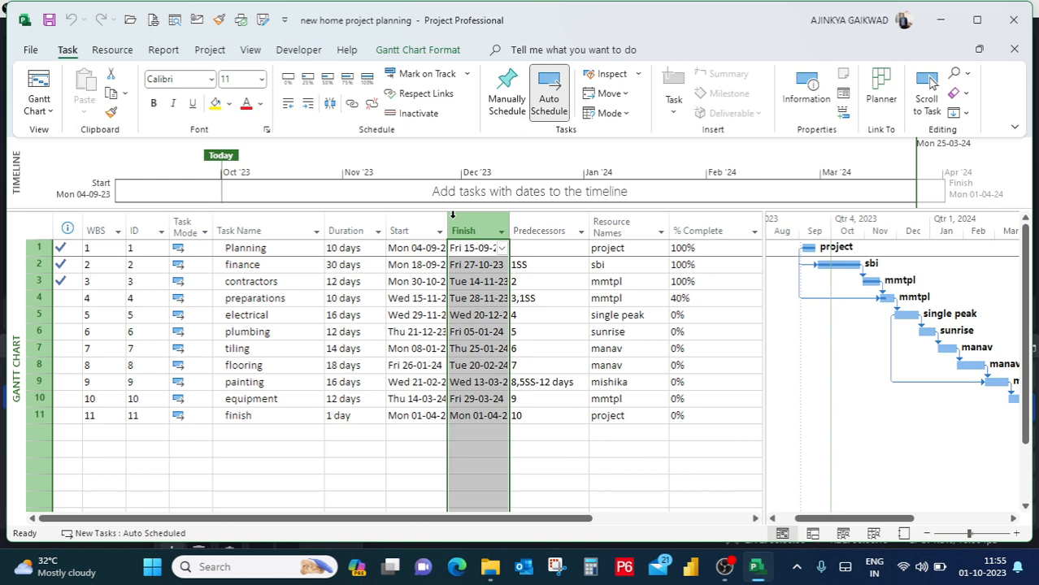
pyautogui.click(522, 225)
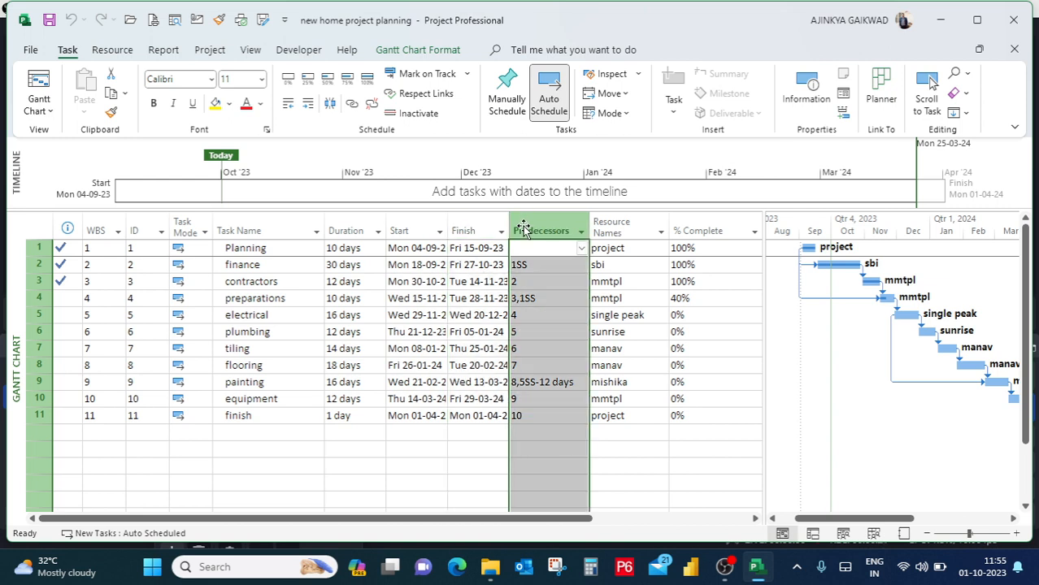
pyautogui.click(603, 224)
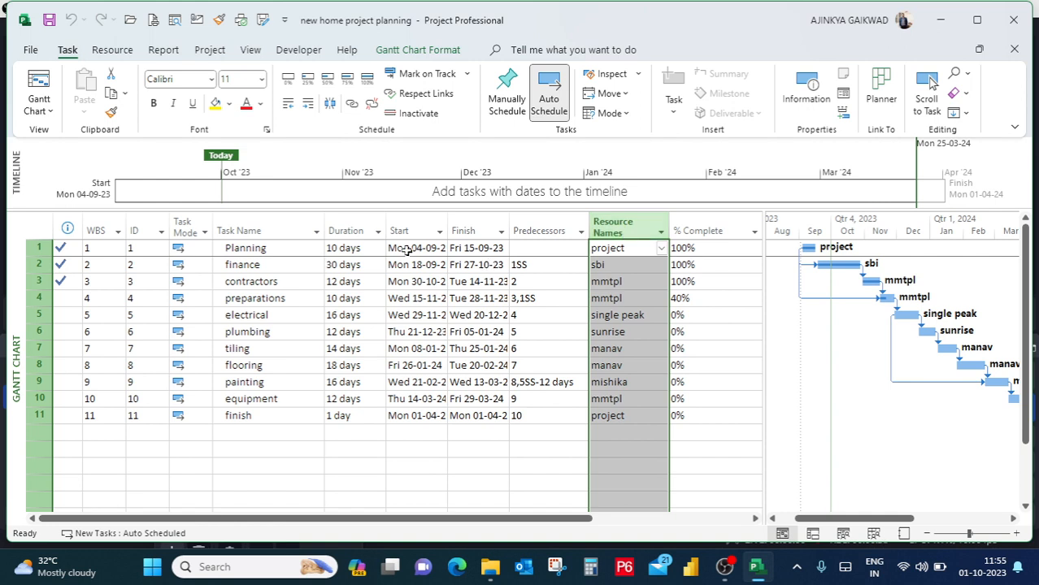
pyautogui.click(618, 250)
pyautogui.click(618, 249)
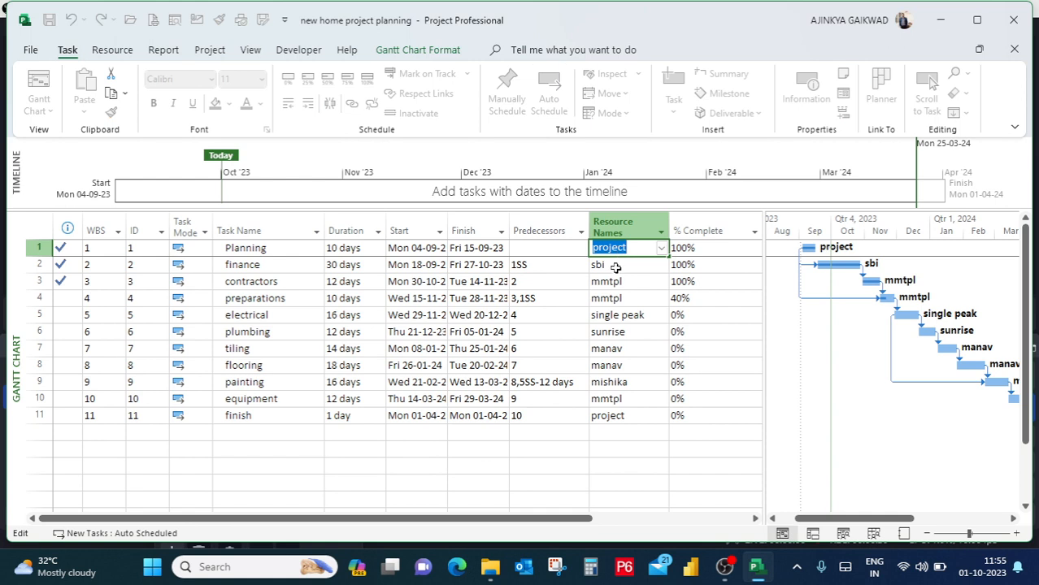
pyautogui.click(615, 269)
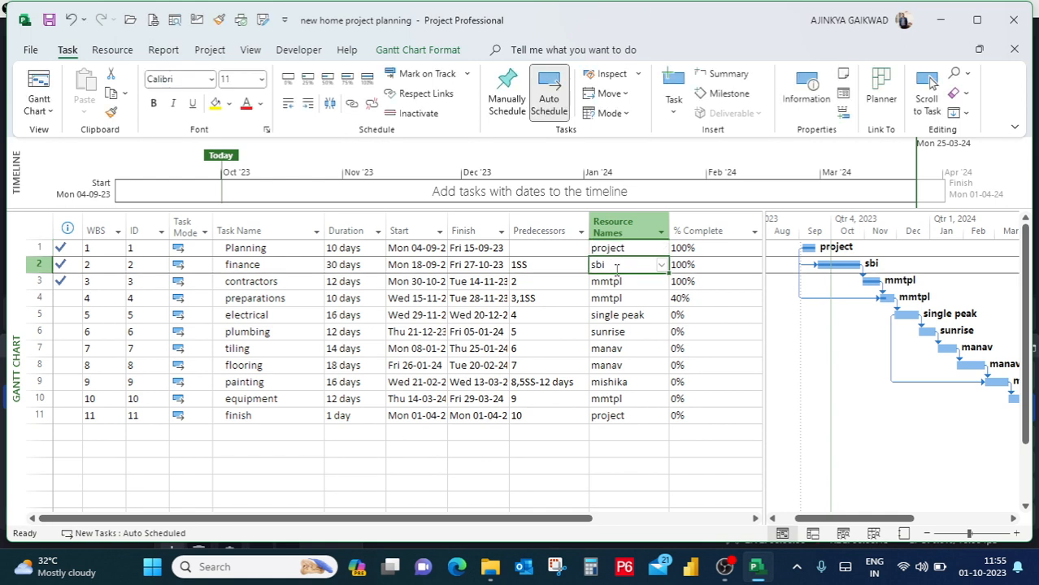
pyautogui.click(622, 230)
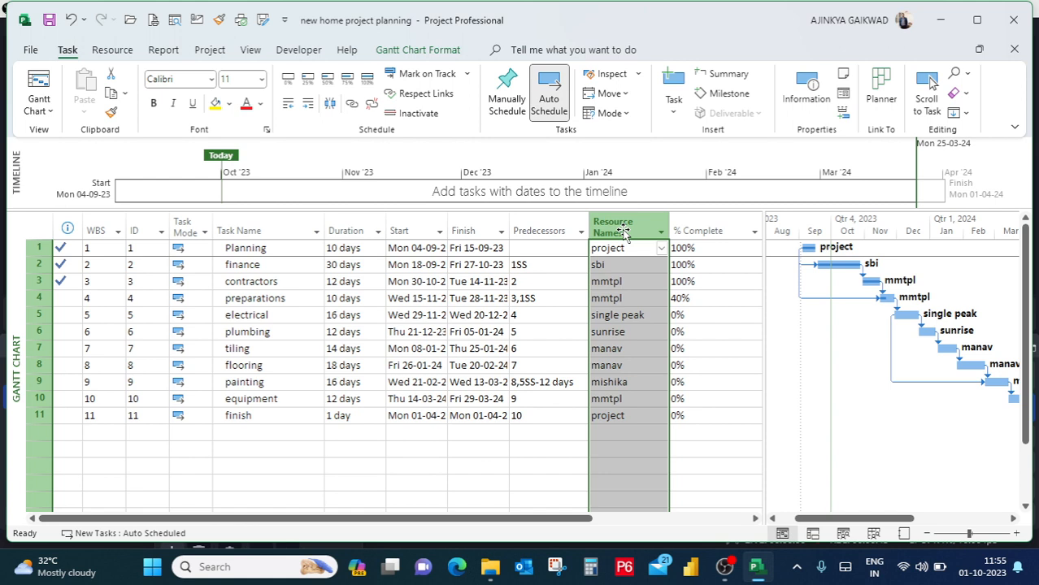
pyautogui.click(690, 228)
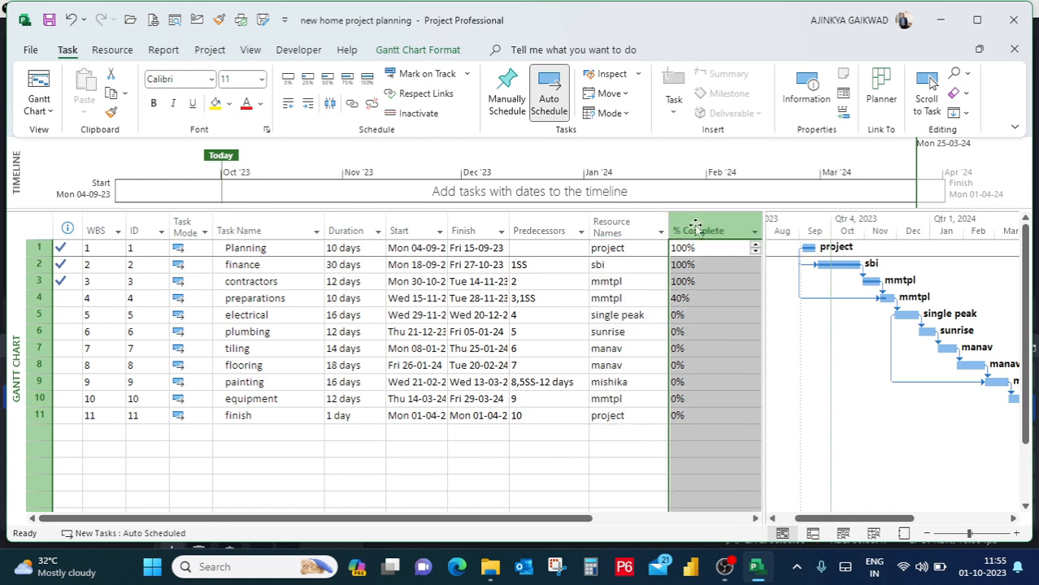
# Look at the unused column at the end of the task table and the Planning task's completion indicator.
pyautogui.click(755, 518)
pyautogui.click(755, 518)
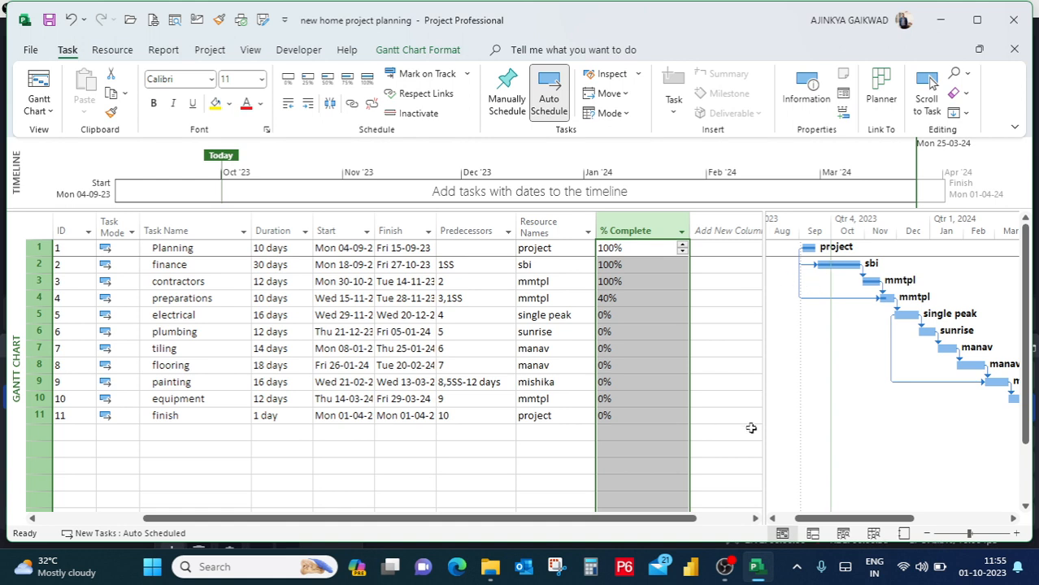
pyautogui.click(713, 521)
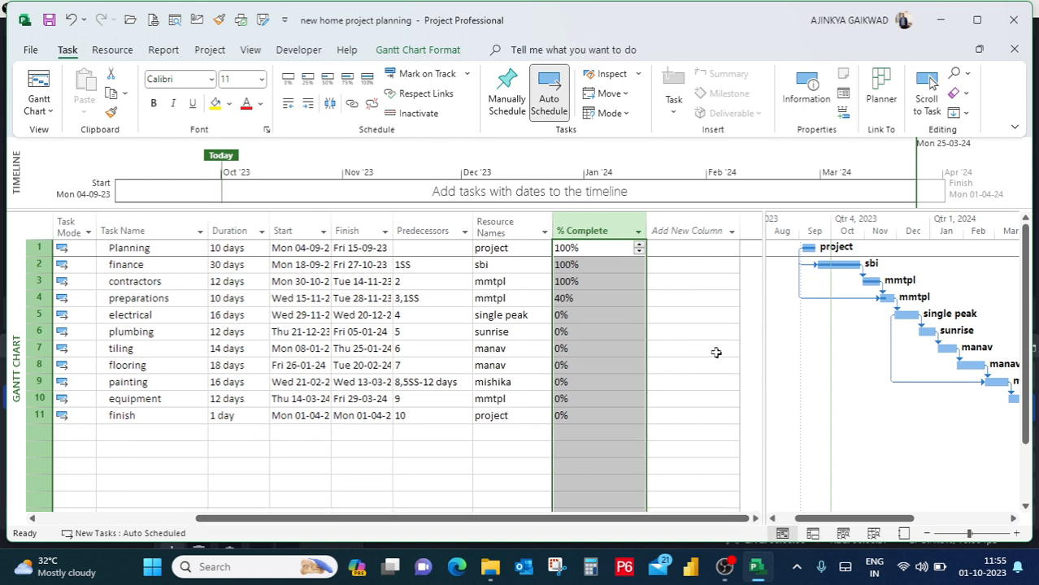
pyautogui.click(169, 524)
pyautogui.click(170, 524)
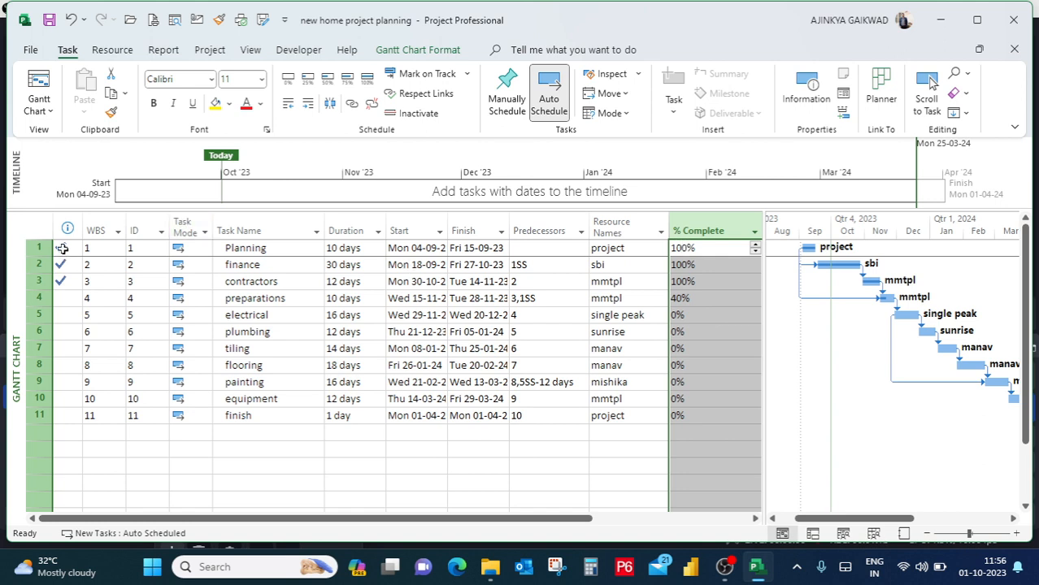
pyautogui.moveTo(65, 250)
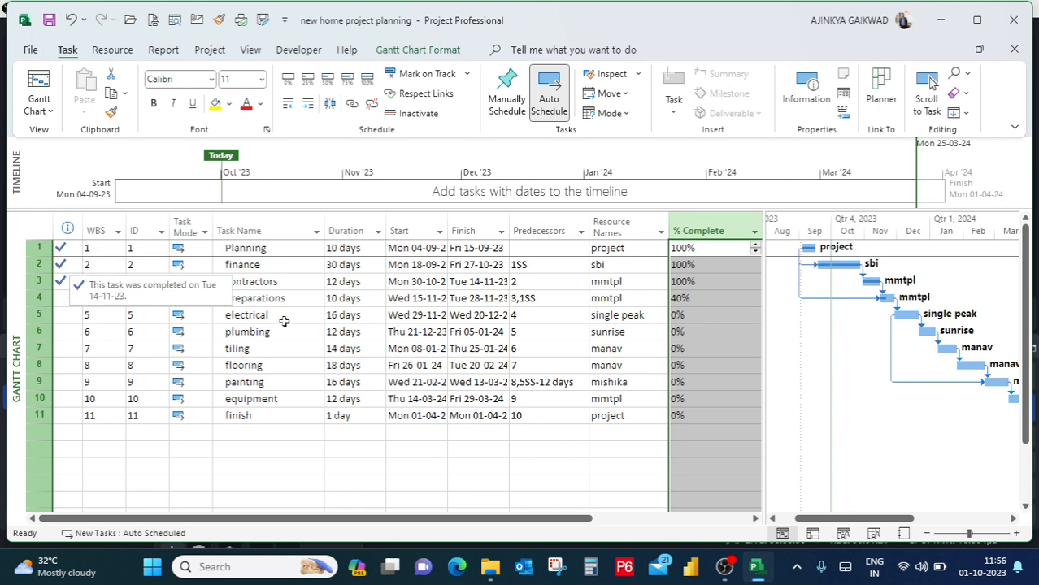
# Set the preparations task's % Complete to 100%.
pyautogui.click(701, 299)
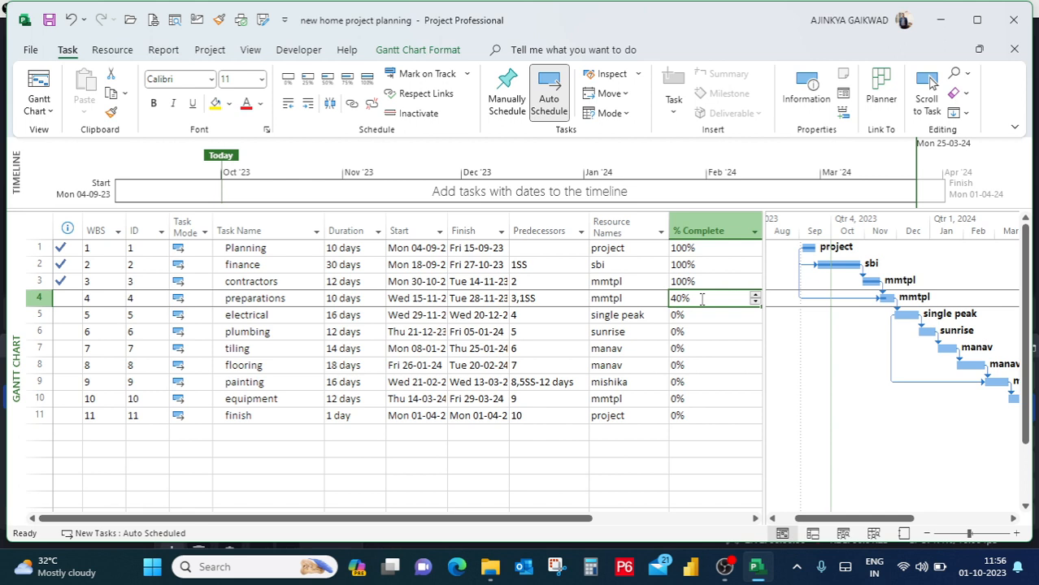
pyautogui.click(757, 295)
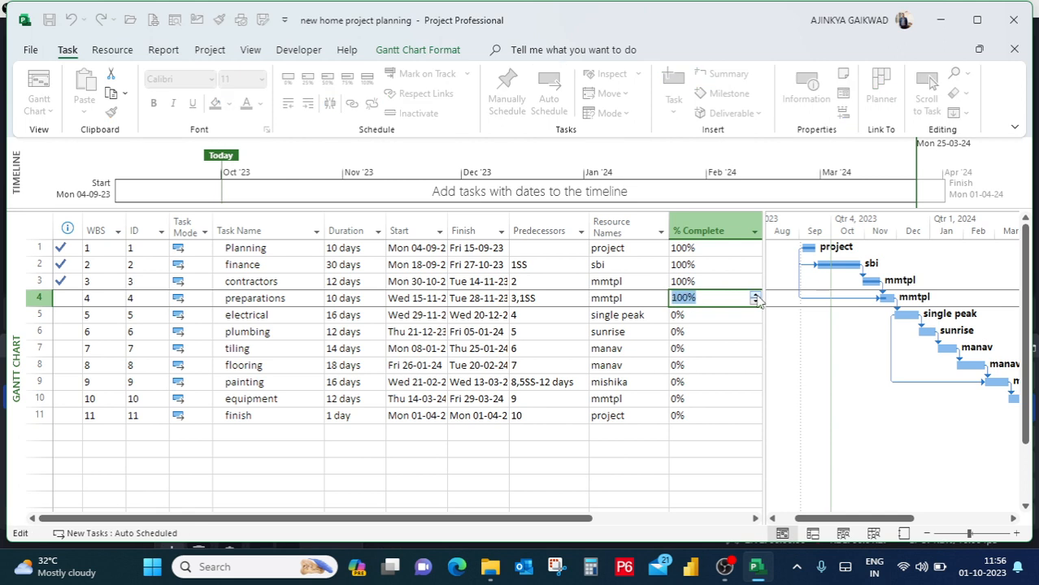
pyautogui.click(721, 316)
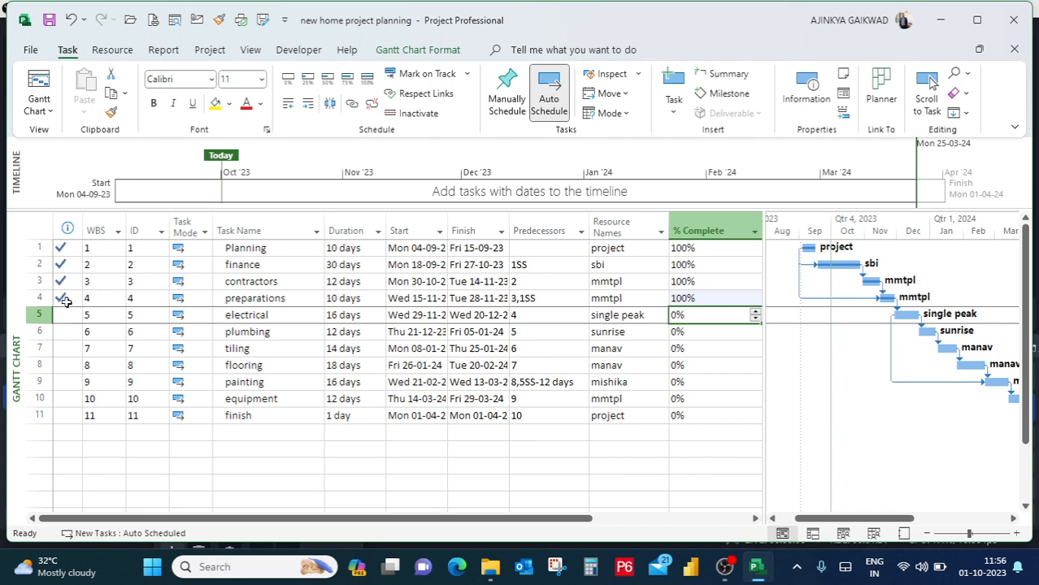
pyautogui.moveTo(67, 301)
# Set the Planning task's duration to 15 days.
pyautogui.click(285, 246)
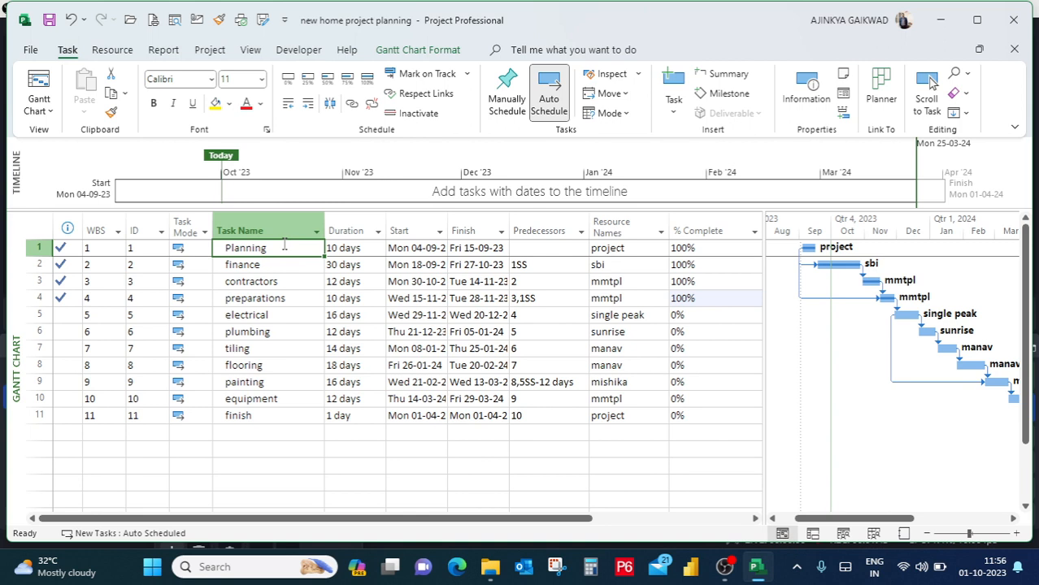
pyautogui.click(280, 265)
pyautogui.click(280, 284)
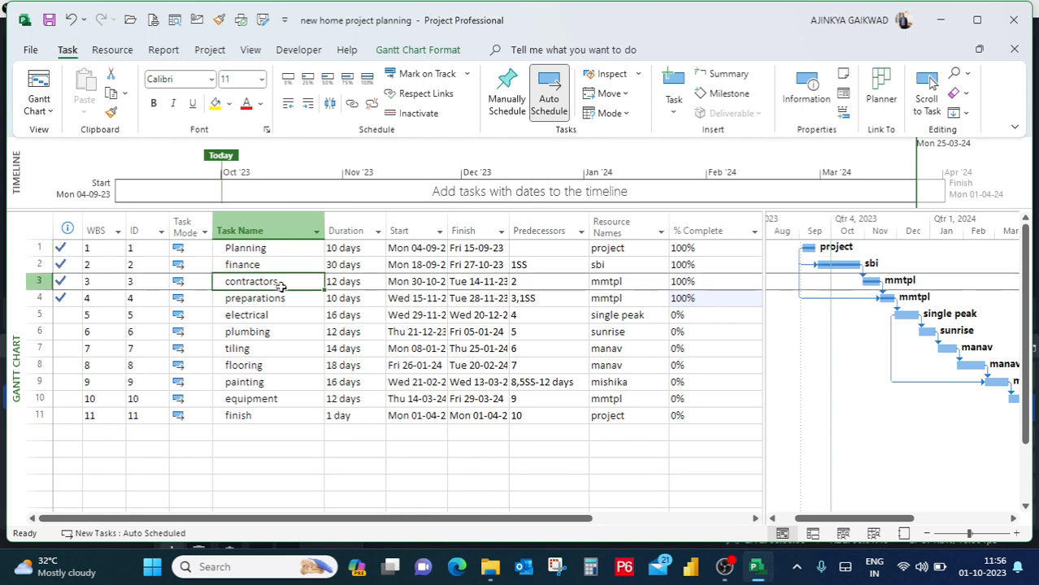
pyautogui.click(281, 300)
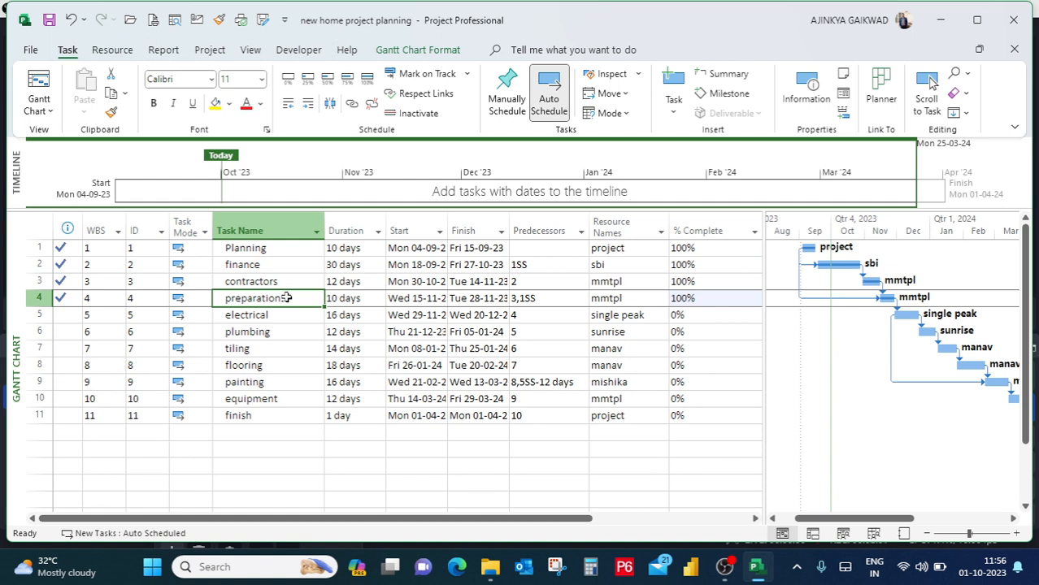
pyautogui.click(285, 249)
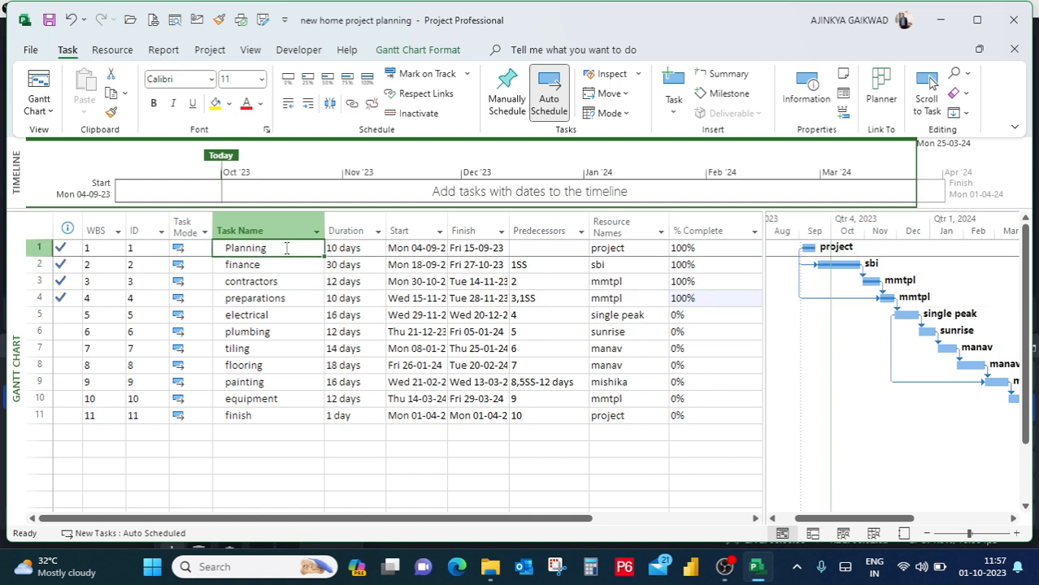
pyautogui.click(346, 248)
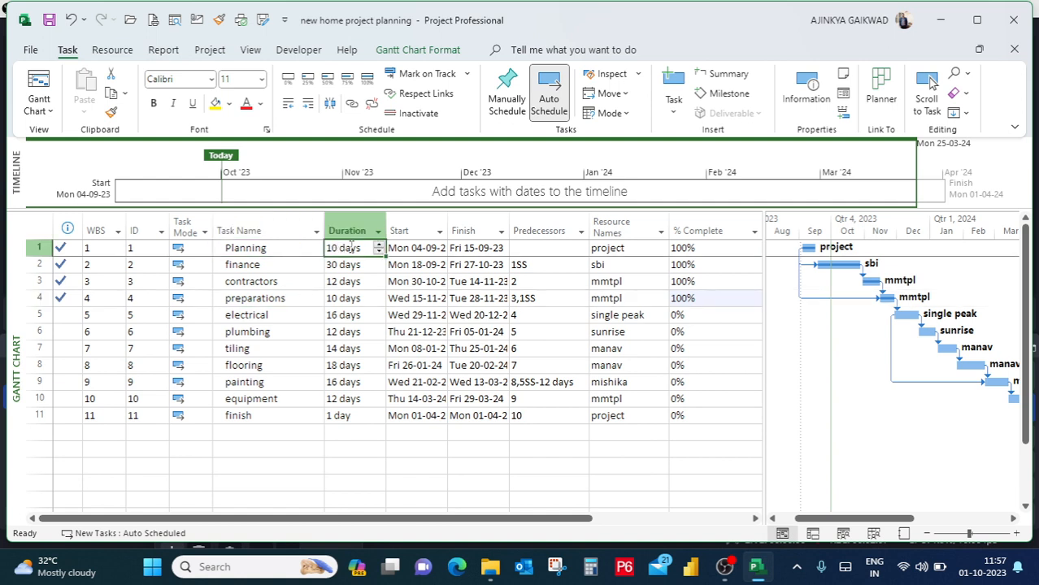
pyautogui.click(379, 245)
pyautogui.click(380, 245)
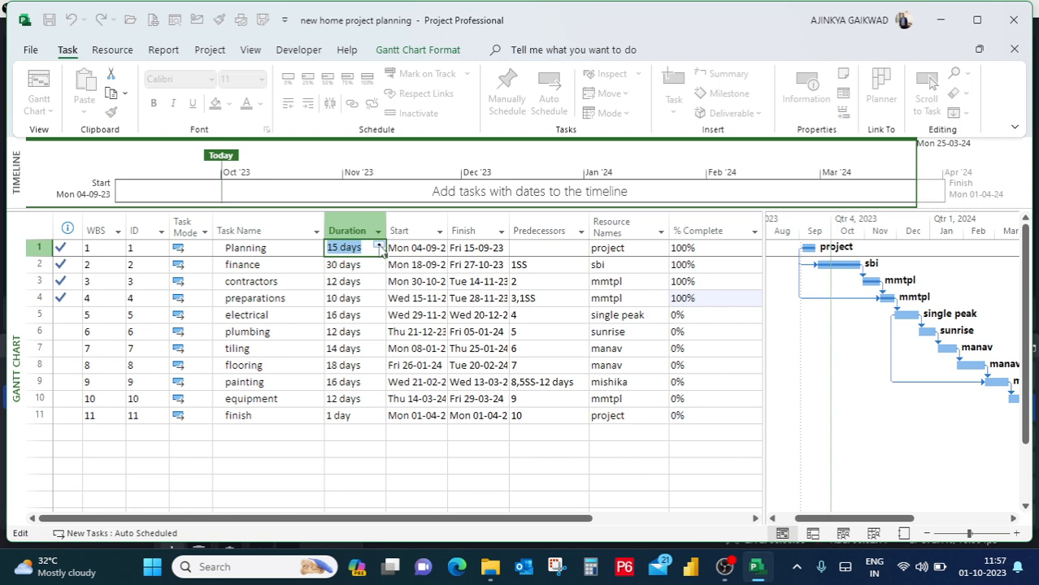
pyautogui.click(351, 294)
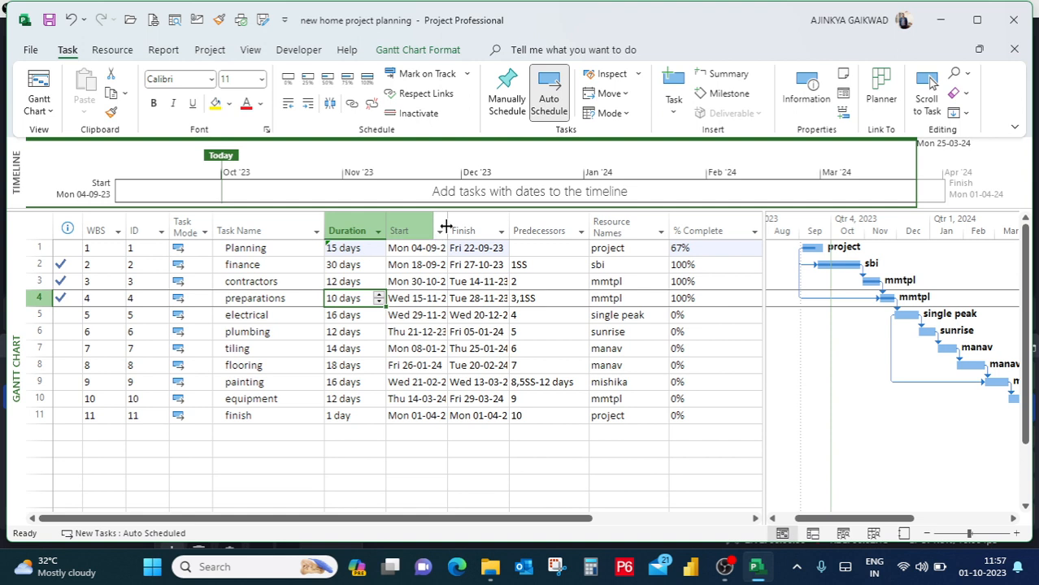
# Widen the Start column to fit its full dates, and check the Planning task's start, finish, predecessor and resource.
pyautogui.moveTo(448, 215); pyautogui.dragTo(461, 214)
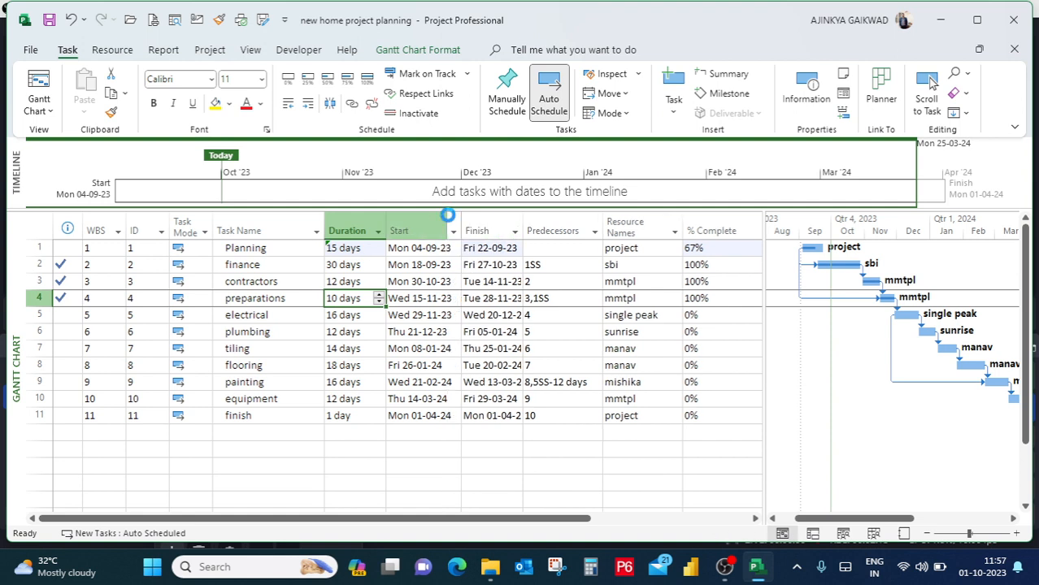
pyautogui.click(431, 251)
pyautogui.click(484, 248)
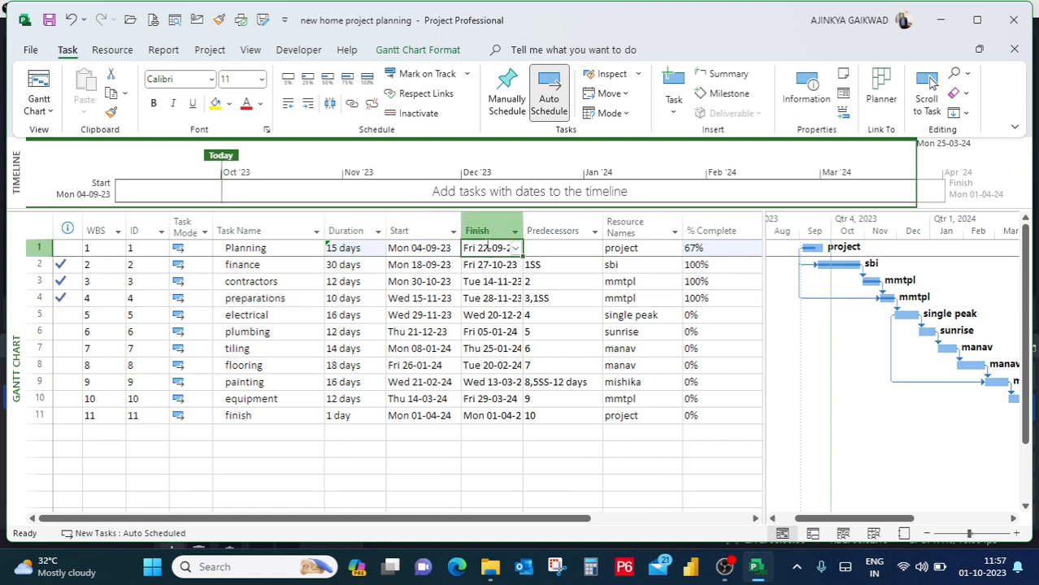
pyautogui.click(537, 249)
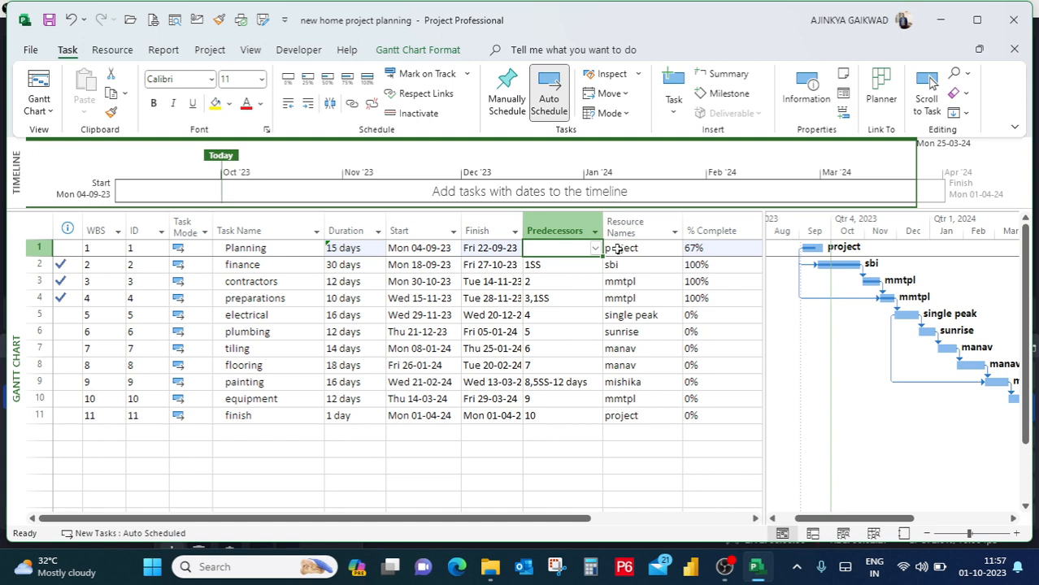
pyautogui.moveTo(296, 255); pyautogui.dragTo(630, 223)
pyautogui.click(656, 253)
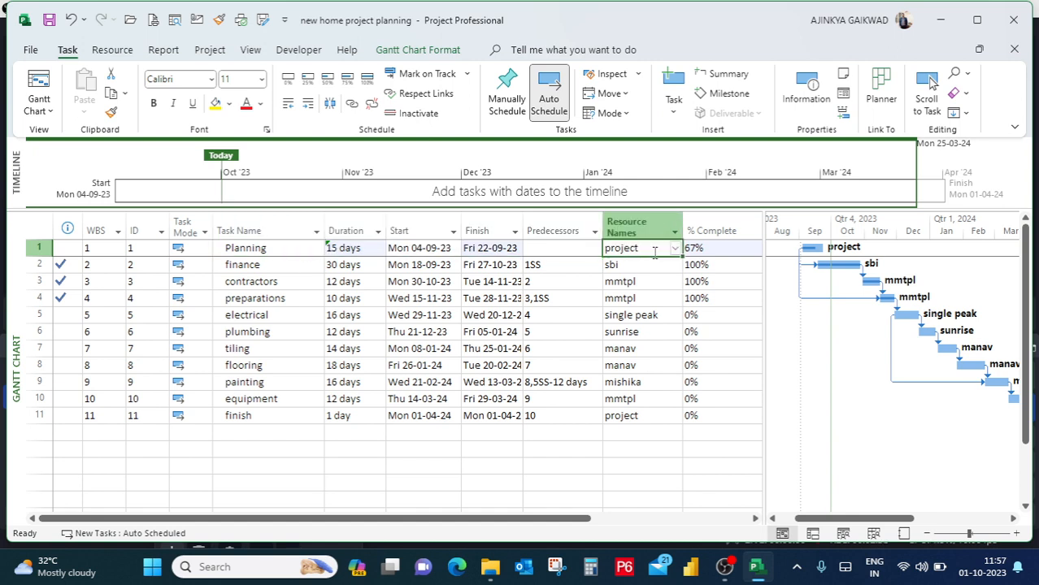
# Compare the Planning and finance tasks, checking the finance task's duration, start date and finish date.
pyautogui.click(268, 264)
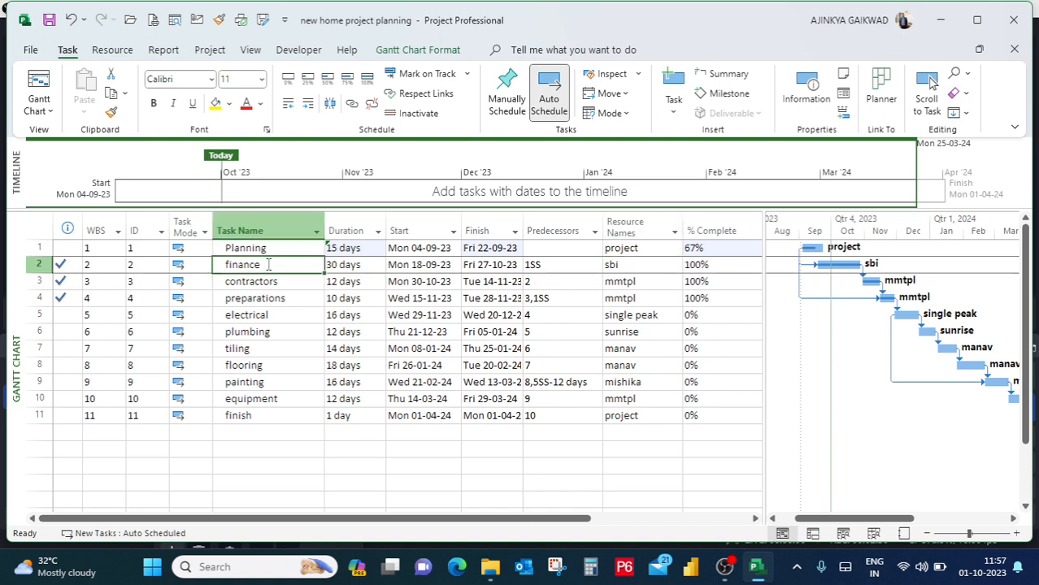
pyautogui.click(280, 249)
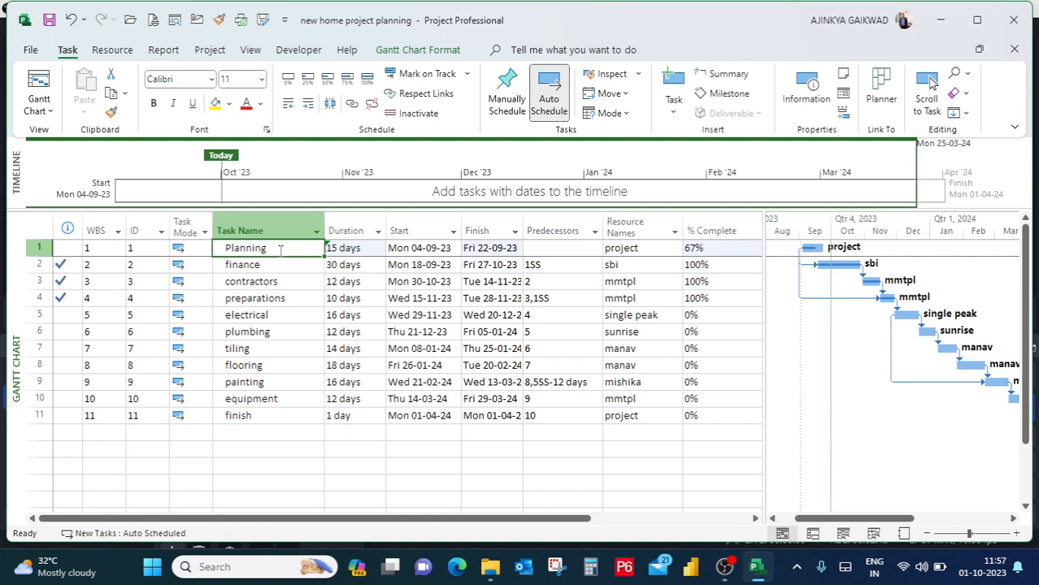
pyautogui.click(280, 265)
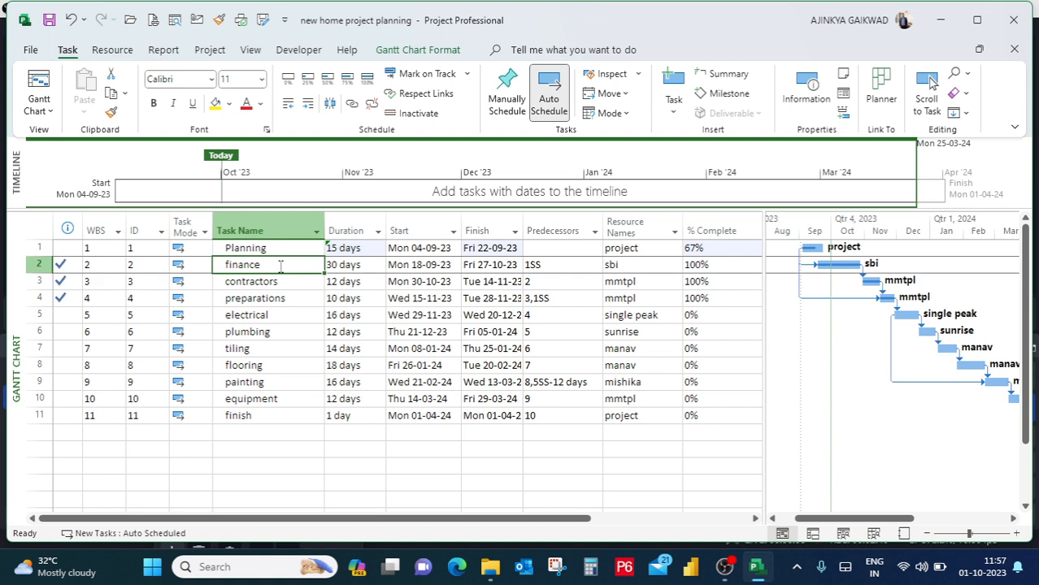
pyautogui.click(280, 248)
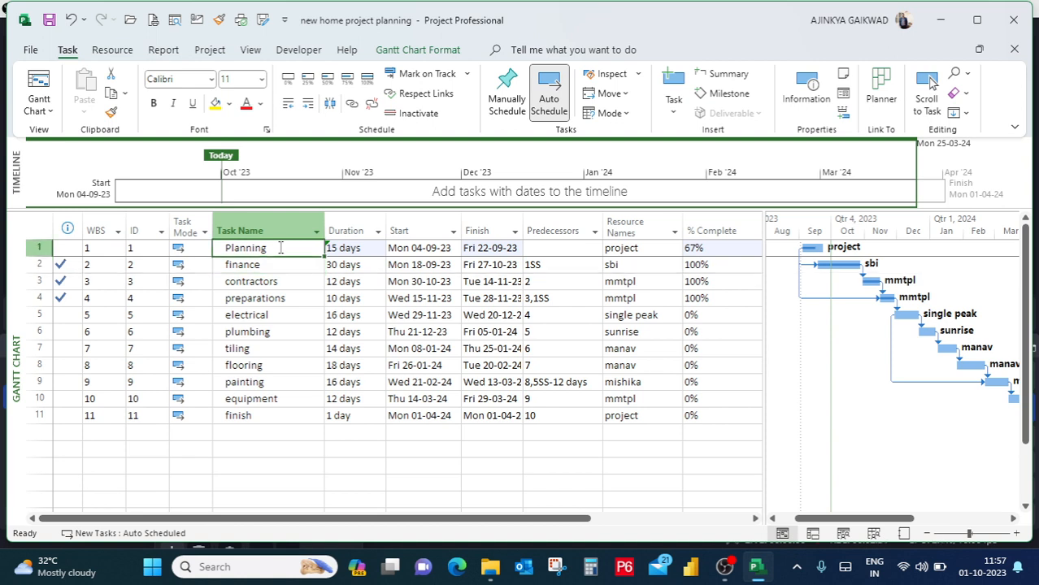
pyautogui.click(275, 265)
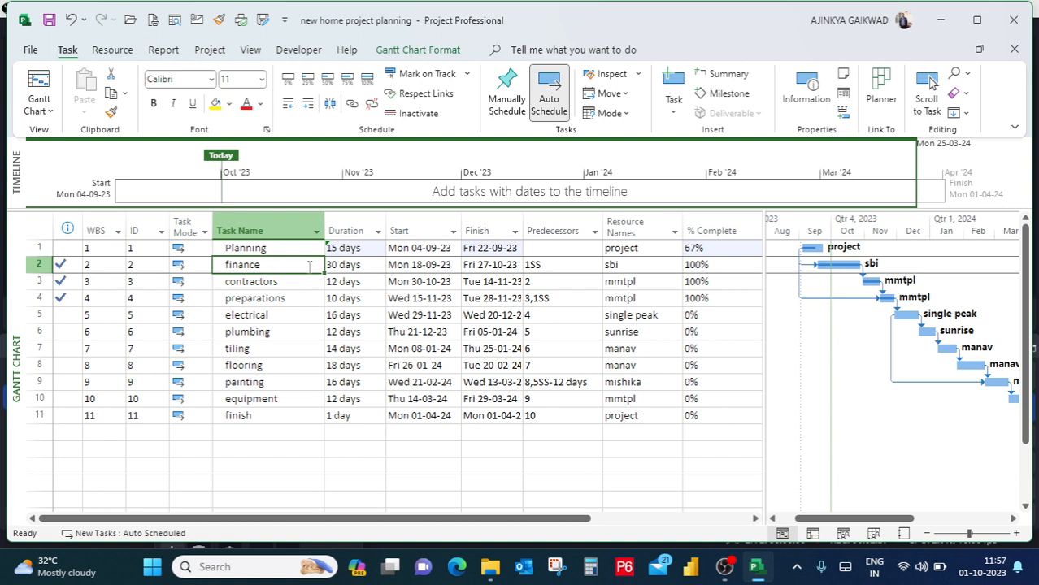
pyautogui.click(342, 265)
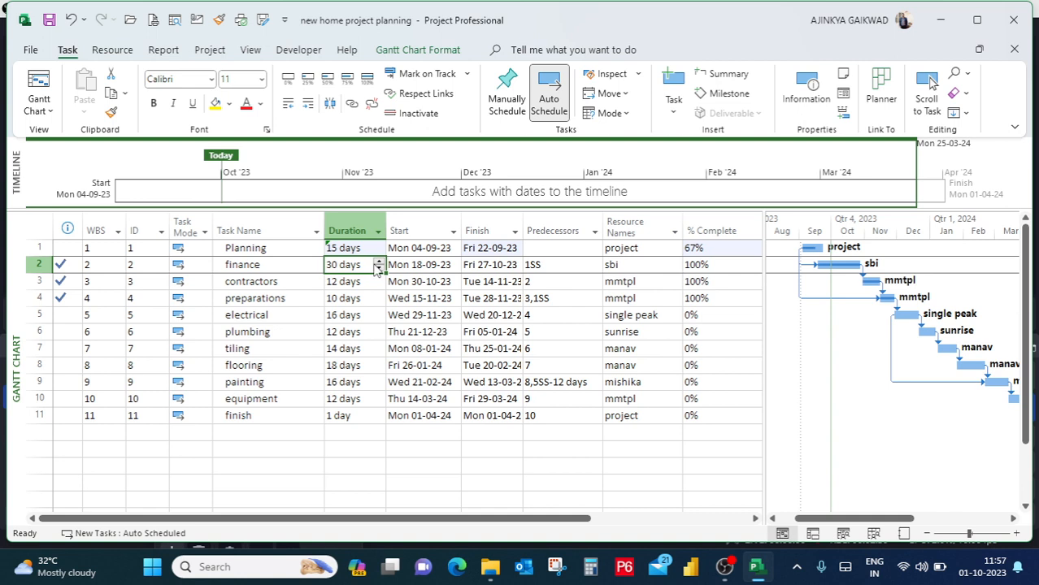
pyautogui.click(449, 270)
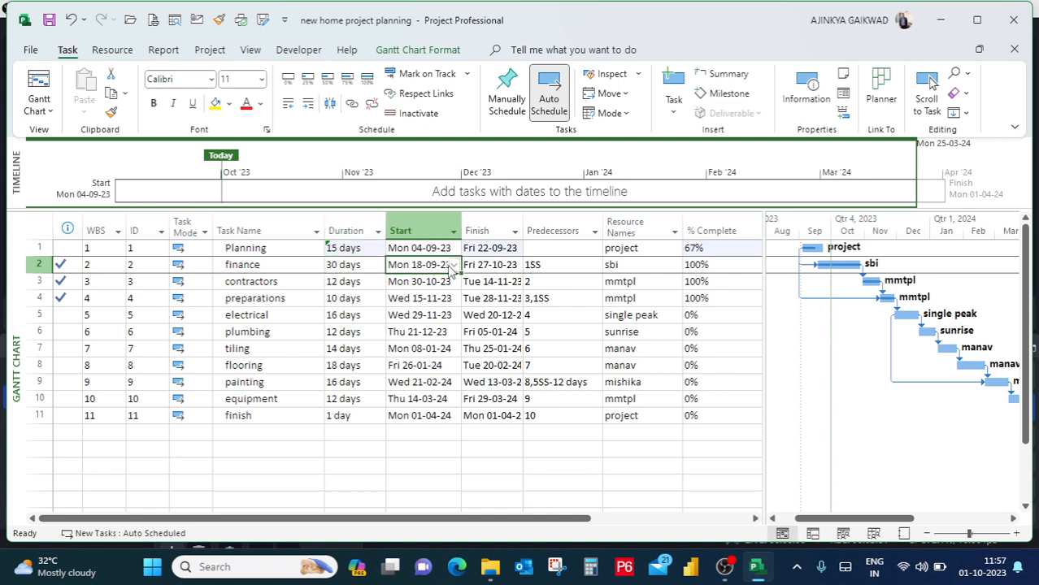
pyautogui.click(513, 265)
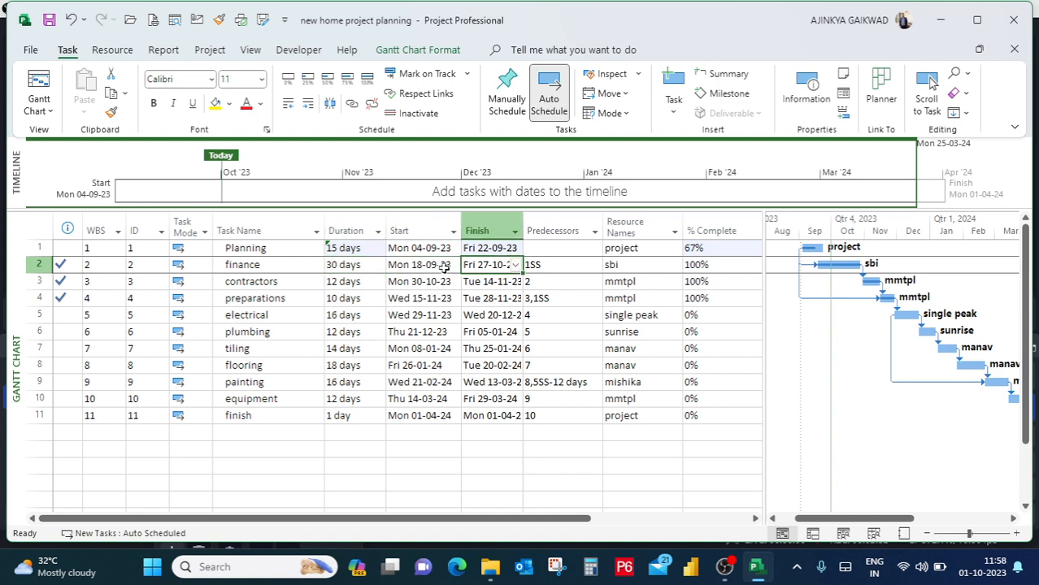
# Check the finance task's resource, predecessor link and % Complete.
pyautogui.click(622, 262)
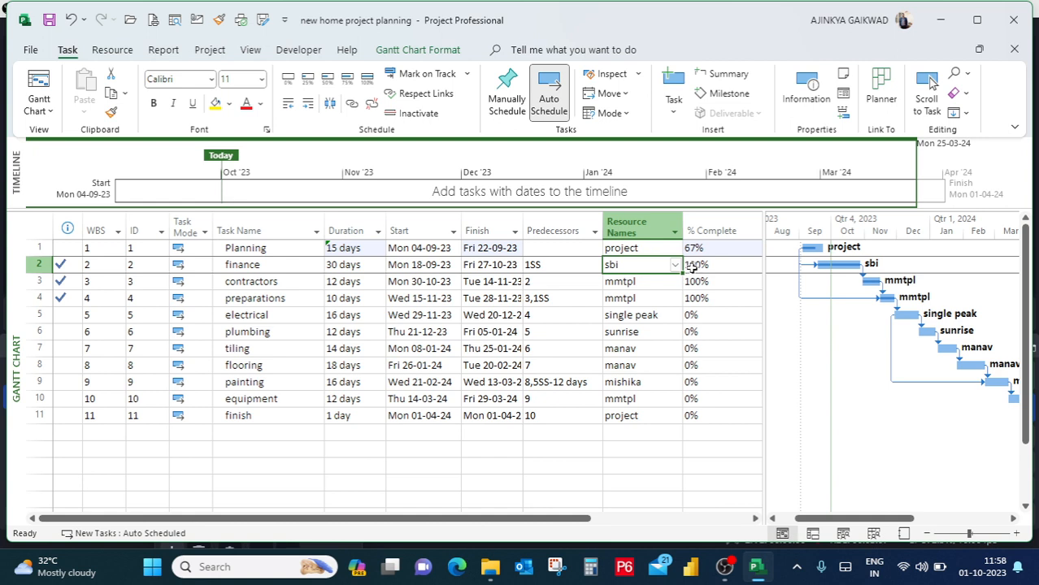
pyautogui.click(537, 267)
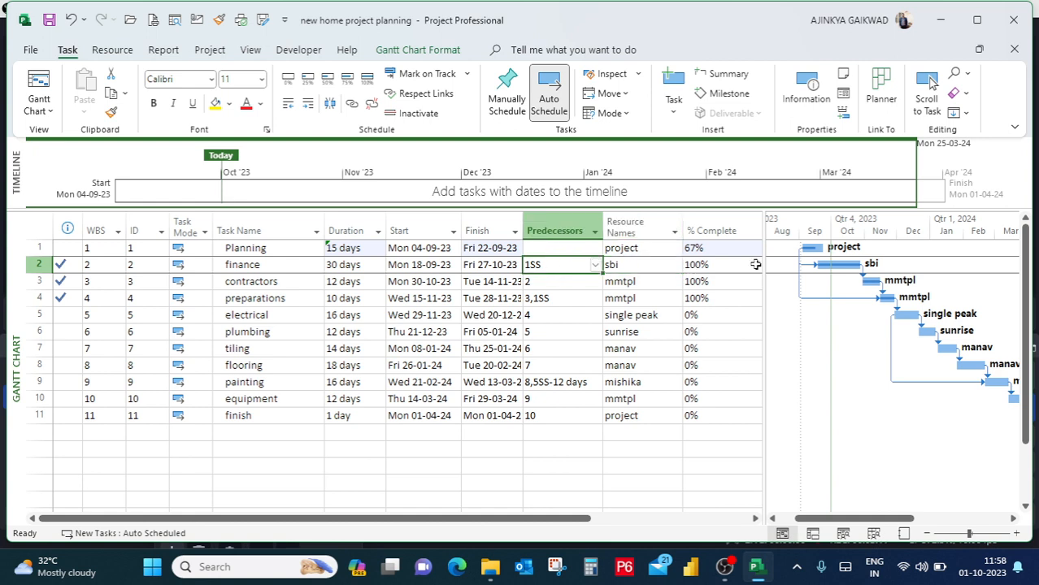
pyautogui.click(741, 264)
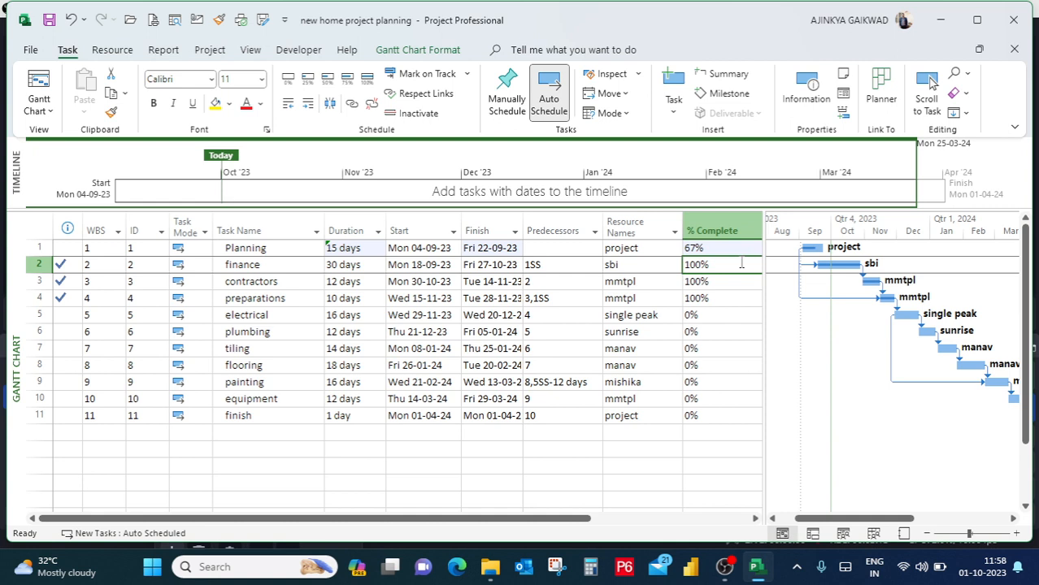
pyautogui.click(618, 273)
pyautogui.click(561, 269)
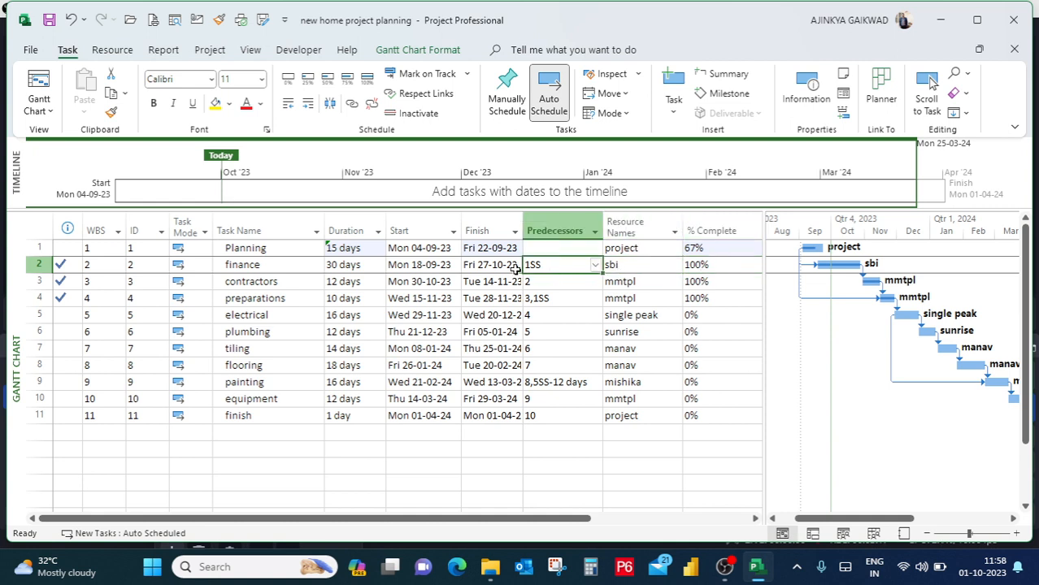
# Compare the contractors task with the preparations and finance tasks to see how they follow one another.
pyautogui.click(431, 282)
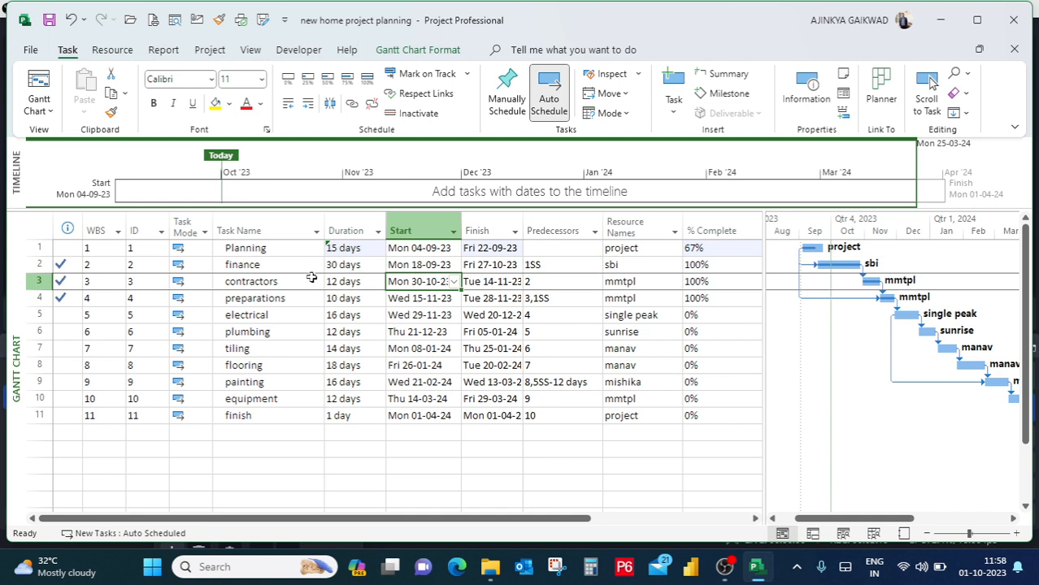
pyautogui.click(285, 282)
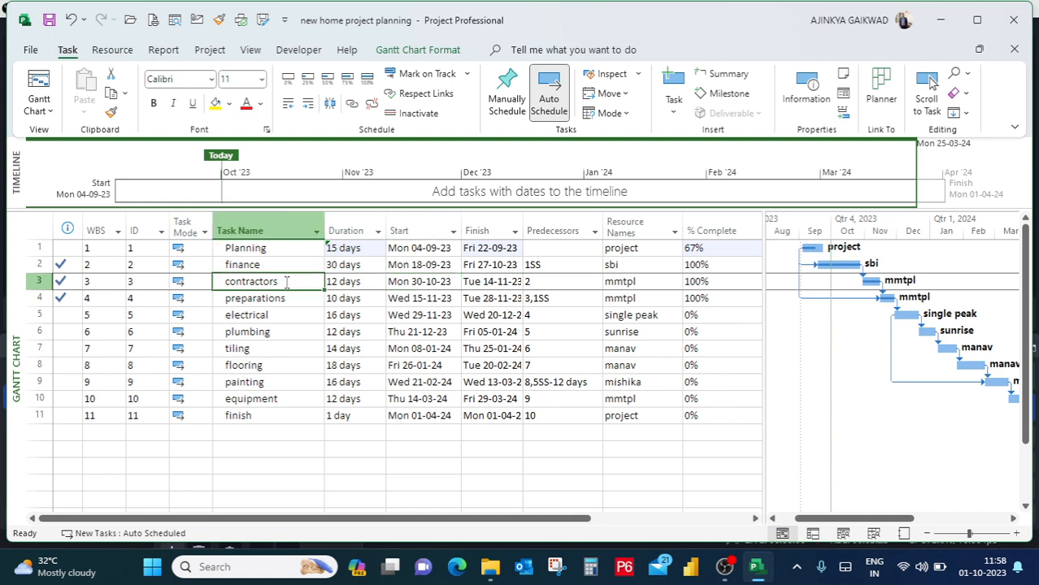
pyautogui.click(271, 297)
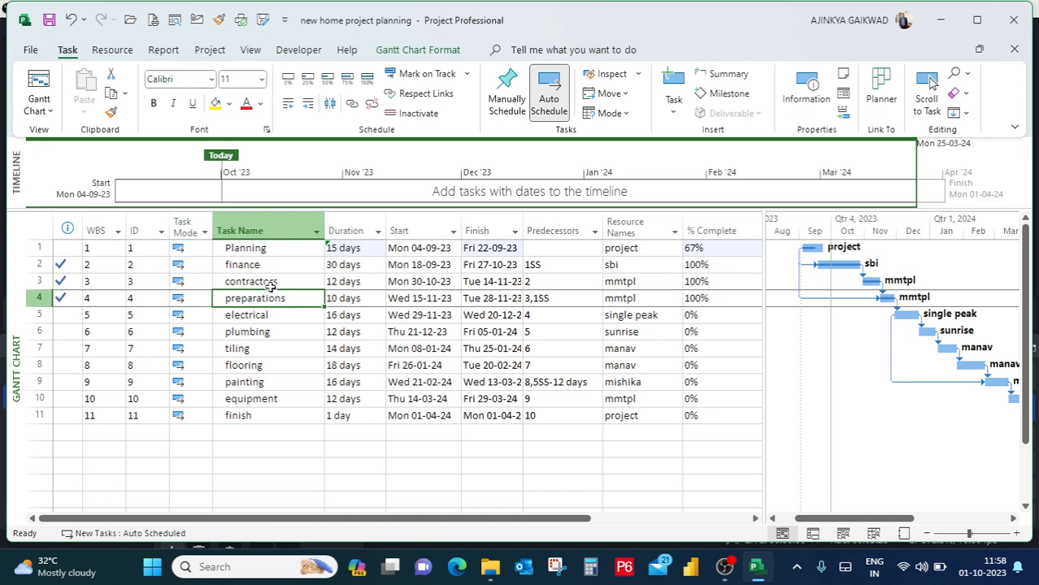
pyautogui.click(271, 281)
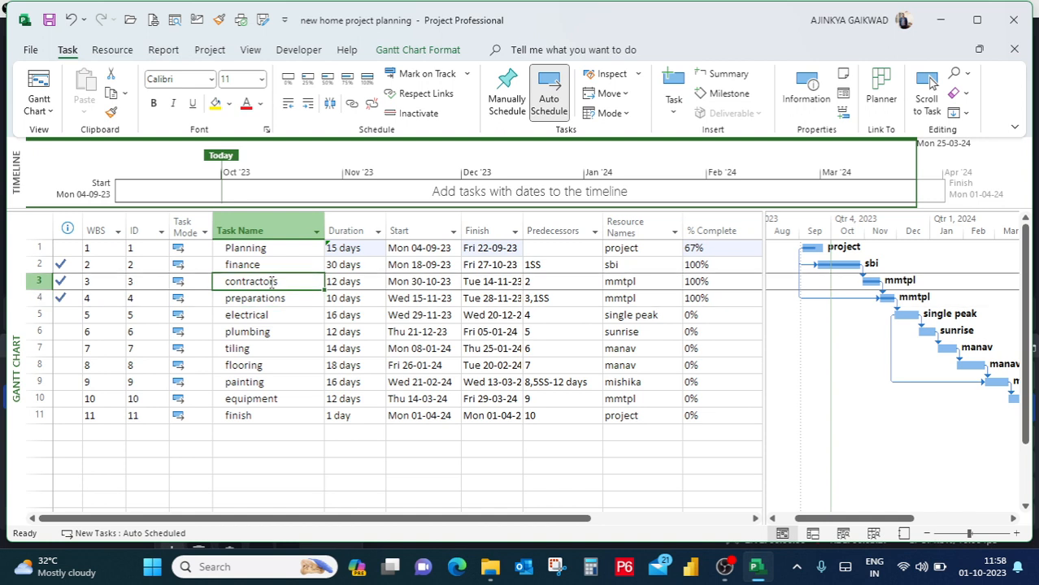
pyautogui.click(278, 301)
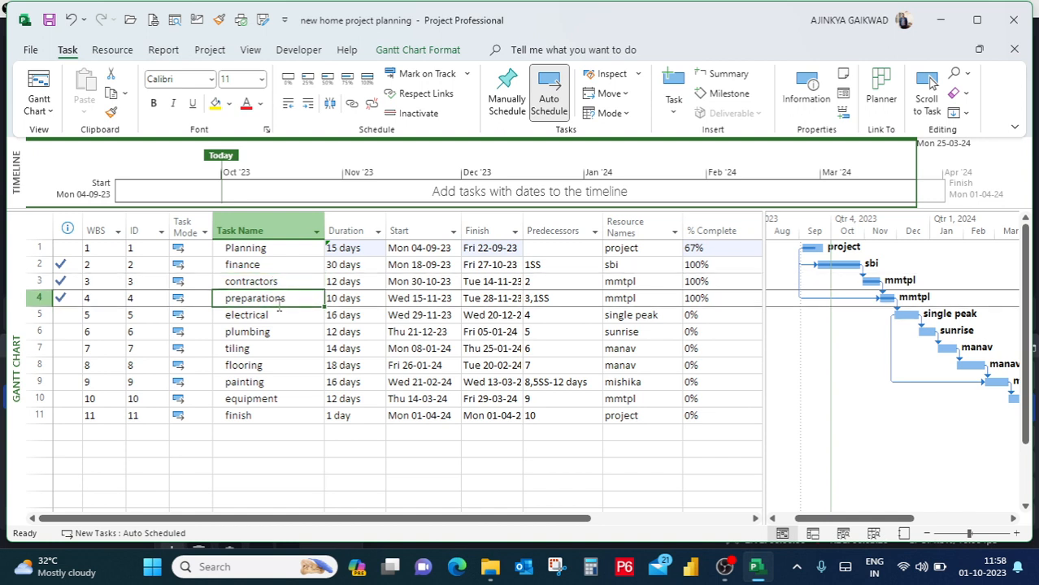
pyautogui.click(277, 283)
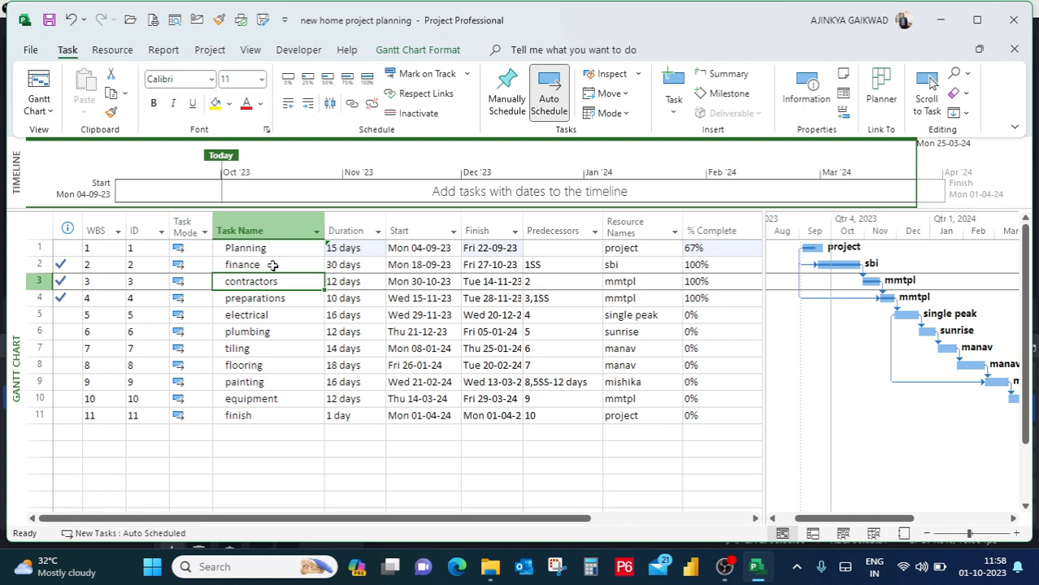
pyautogui.click(272, 265)
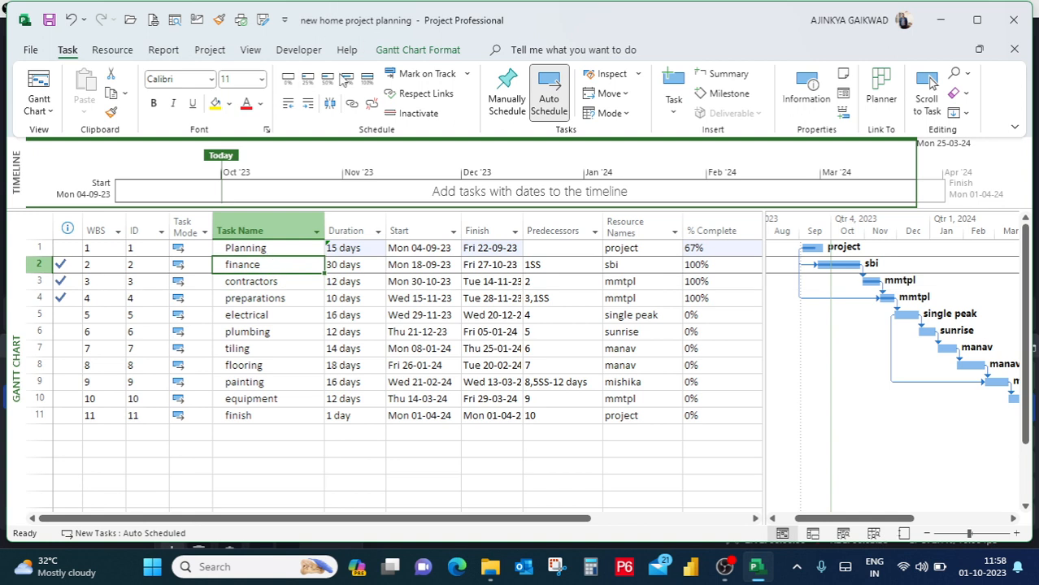
# Check the contractors task's finish date, predecessor, duration, resource and % Complete.
pyautogui.click(287, 282)
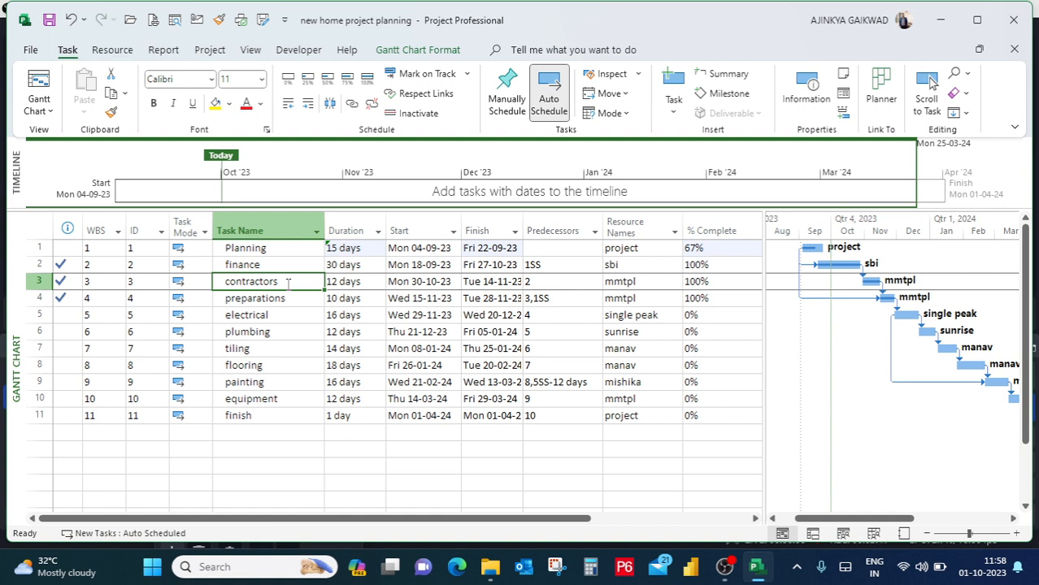
pyautogui.click(471, 278)
pyautogui.click(567, 281)
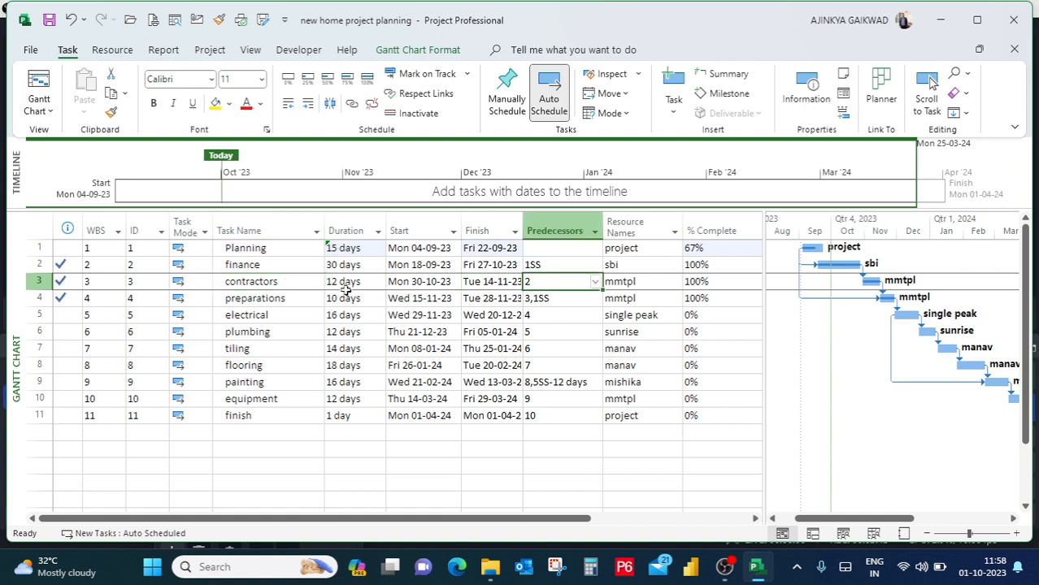
pyautogui.click(344, 284)
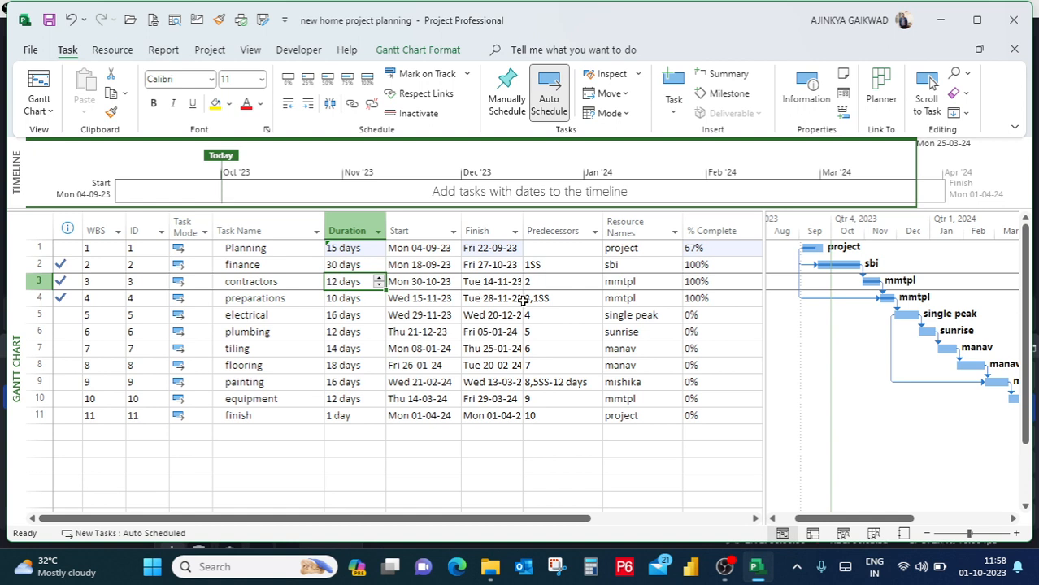
pyautogui.click(624, 283)
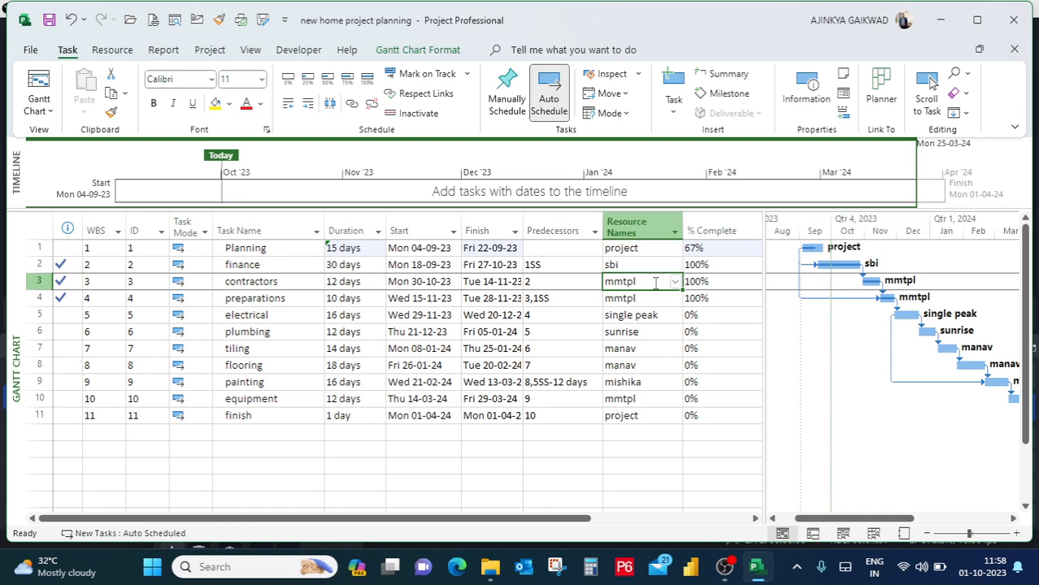
pyautogui.click(712, 282)
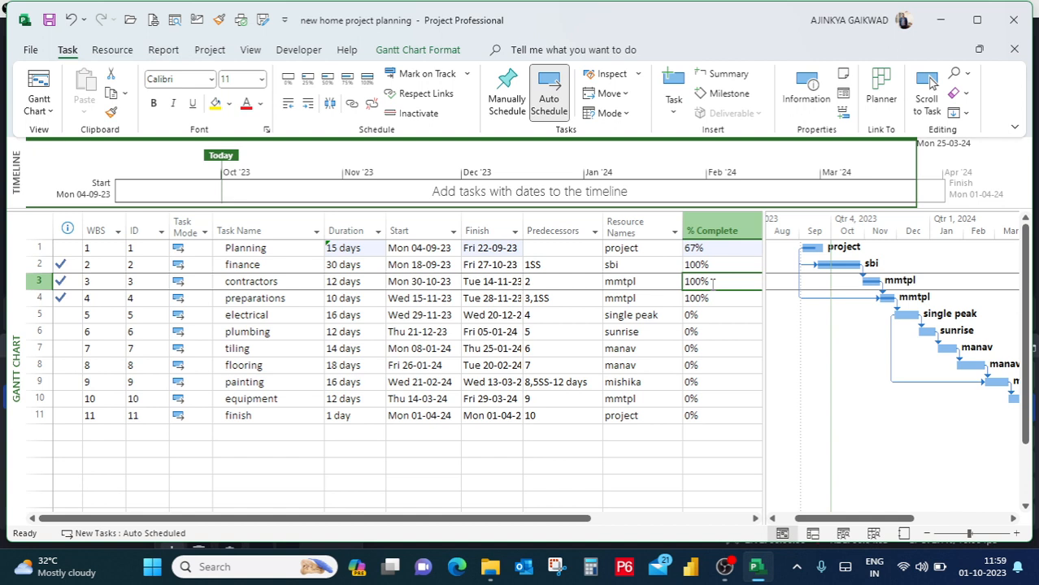
# Examine the preparations task's resource and predecessors, comparing its start-to-start link with the finance task's predecessor.
pyautogui.click(290, 301)
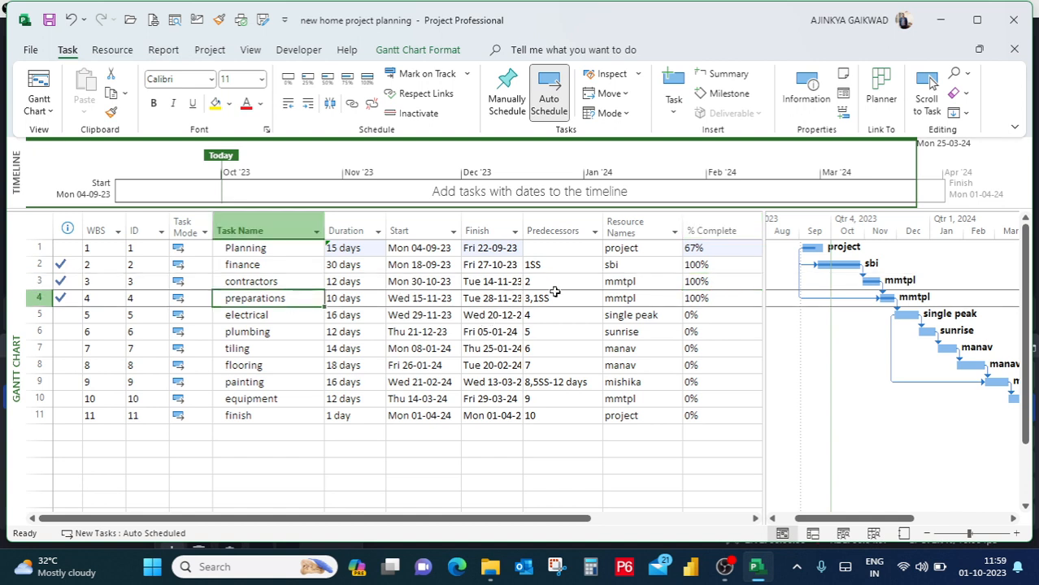
pyautogui.click(651, 300)
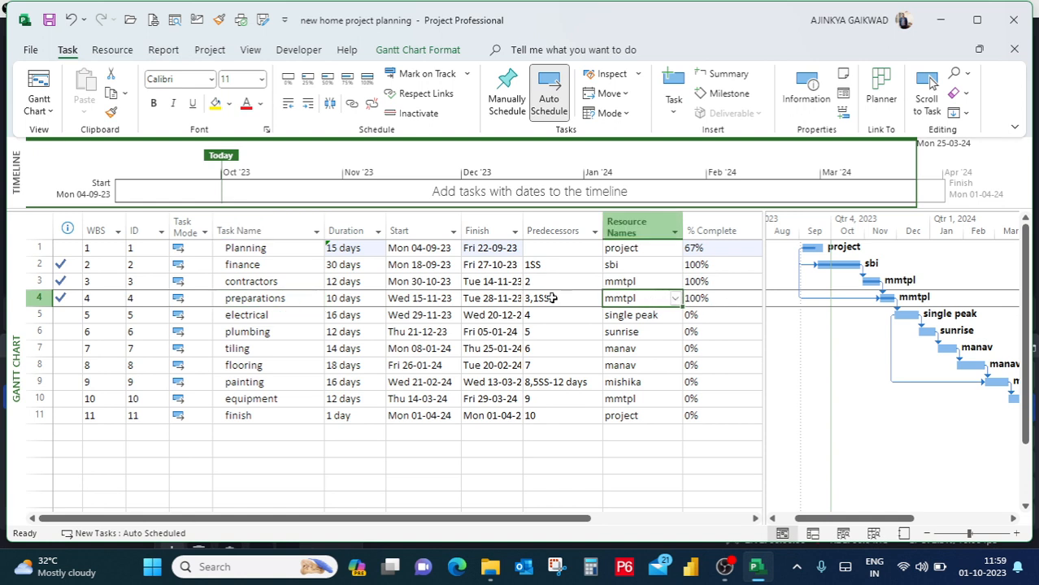
pyautogui.click(558, 265)
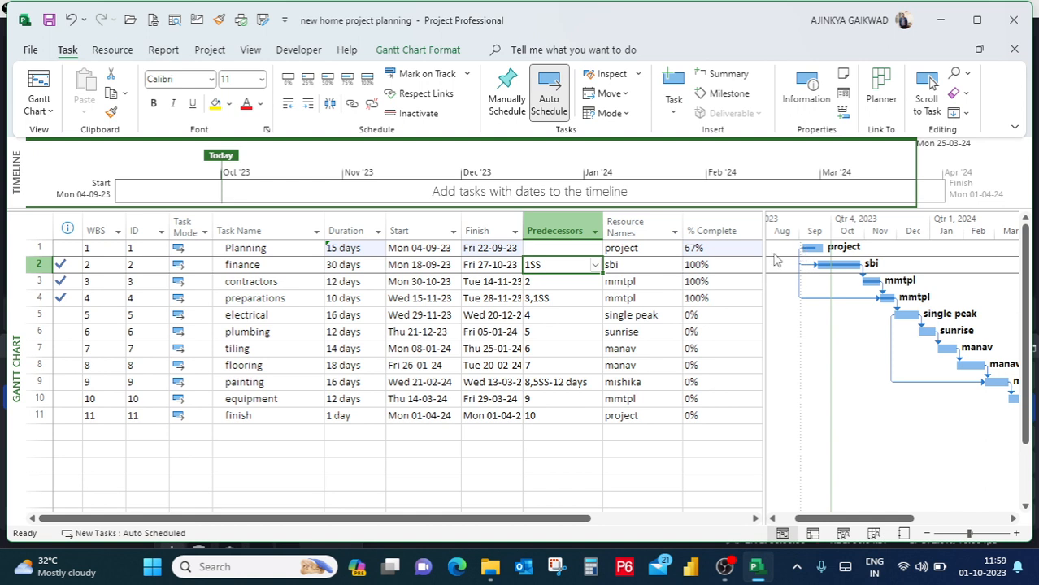
pyautogui.click(551, 299)
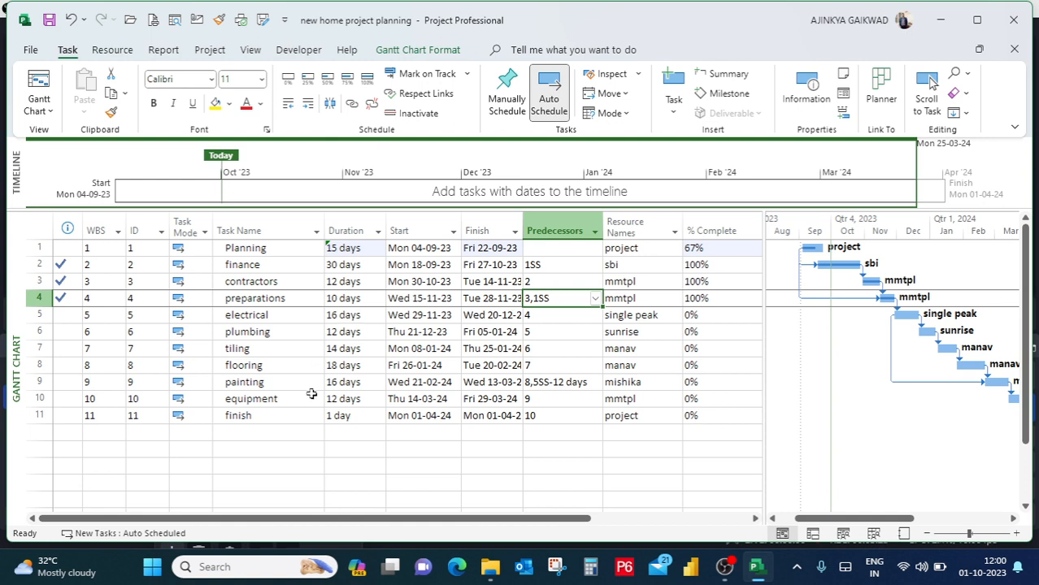
# Review the sequence of the electrical, plumbing, tiling, flooring and painting tasks.
pyautogui.click(314, 317)
pyautogui.click(307, 336)
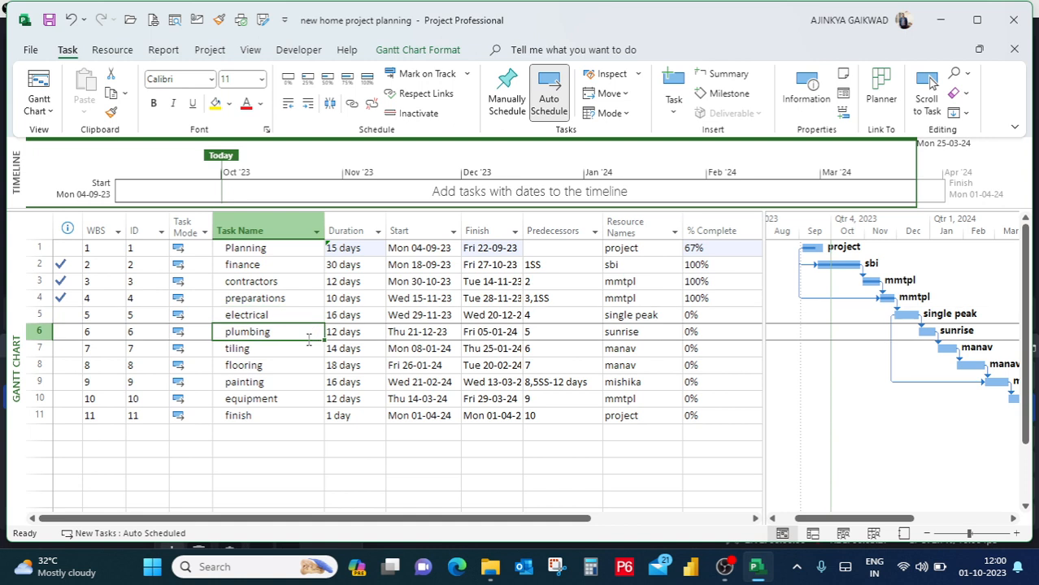
pyautogui.click(304, 349)
pyautogui.click(291, 369)
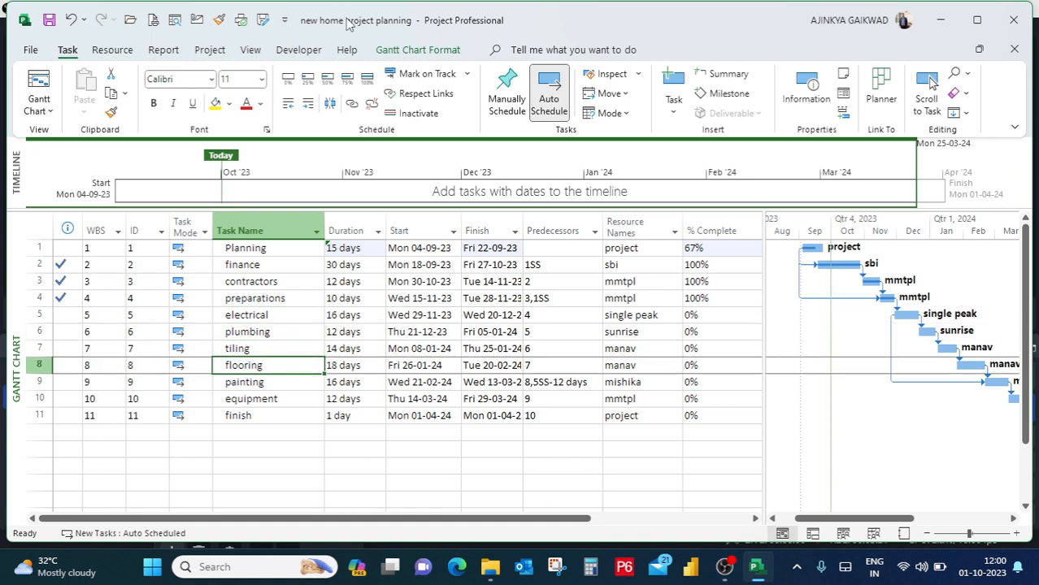
pyautogui.click(281, 318)
pyautogui.click(275, 342)
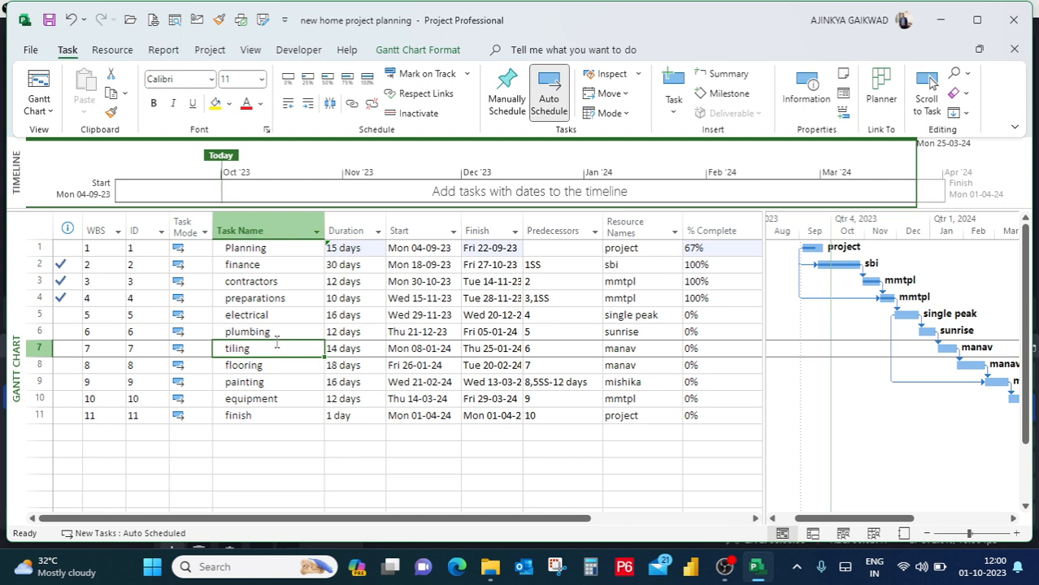
pyautogui.click(278, 368)
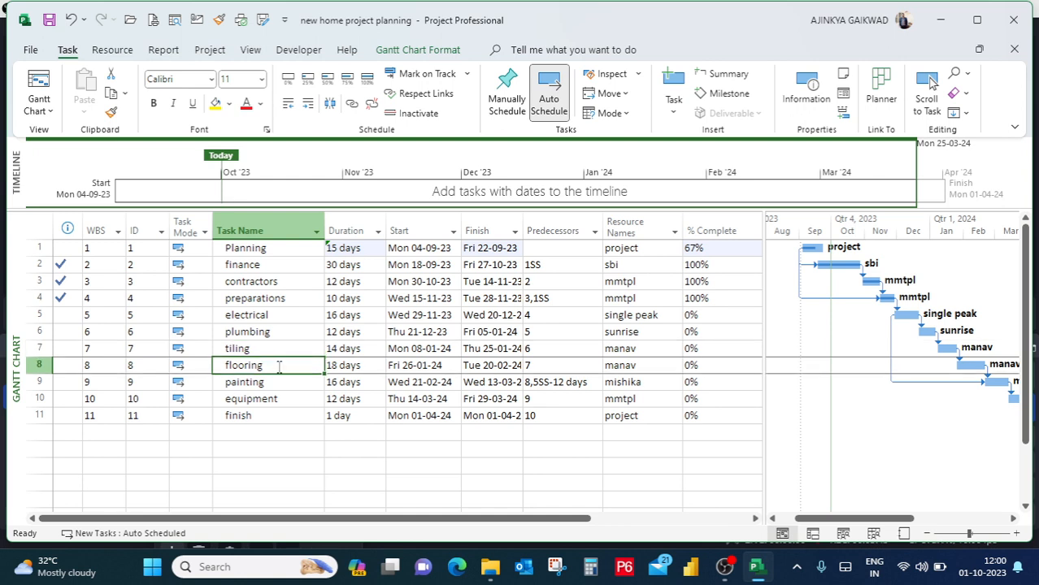
pyautogui.click(280, 382)
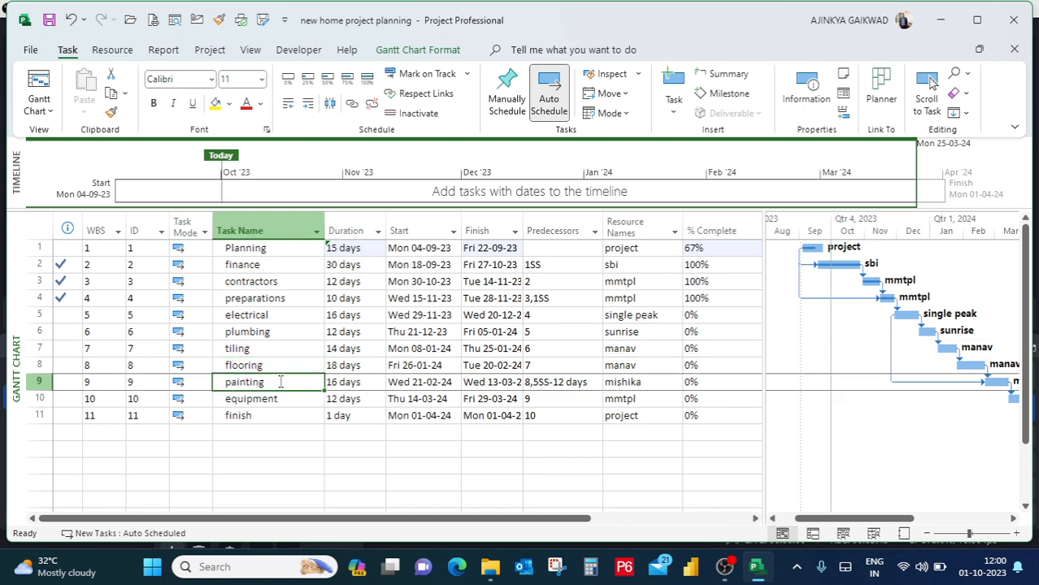
# Compare the electrical and plumbing tasks to see which one follows the other.
pyautogui.click(276, 331)
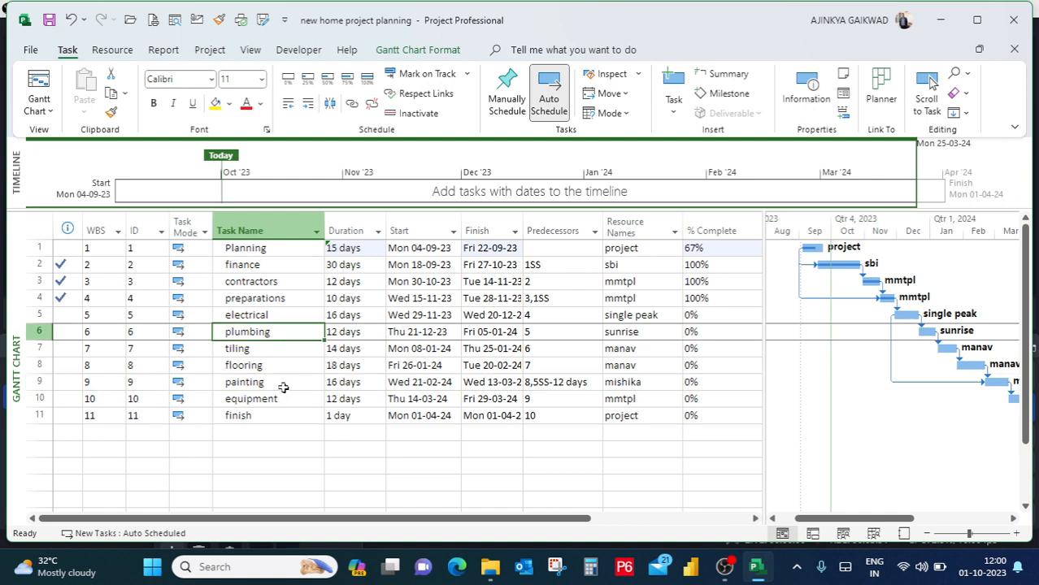
pyautogui.click(287, 315)
pyautogui.click(281, 334)
pyautogui.click(287, 314)
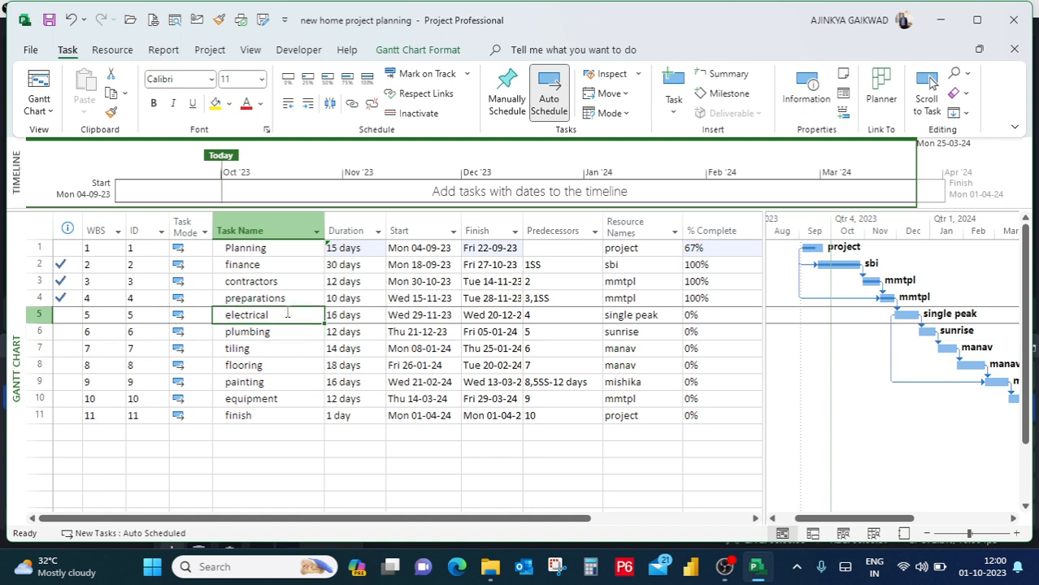
# Go through the tasks from electrical to finish in order, and examine the predecessors of the finish and painting tasks.
pyautogui.moveTo(289, 294); pyautogui.dragTo(283, 317)
pyautogui.click(283, 318)
pyautogui.click(280, 334)
pyautogui.click(279, 347)
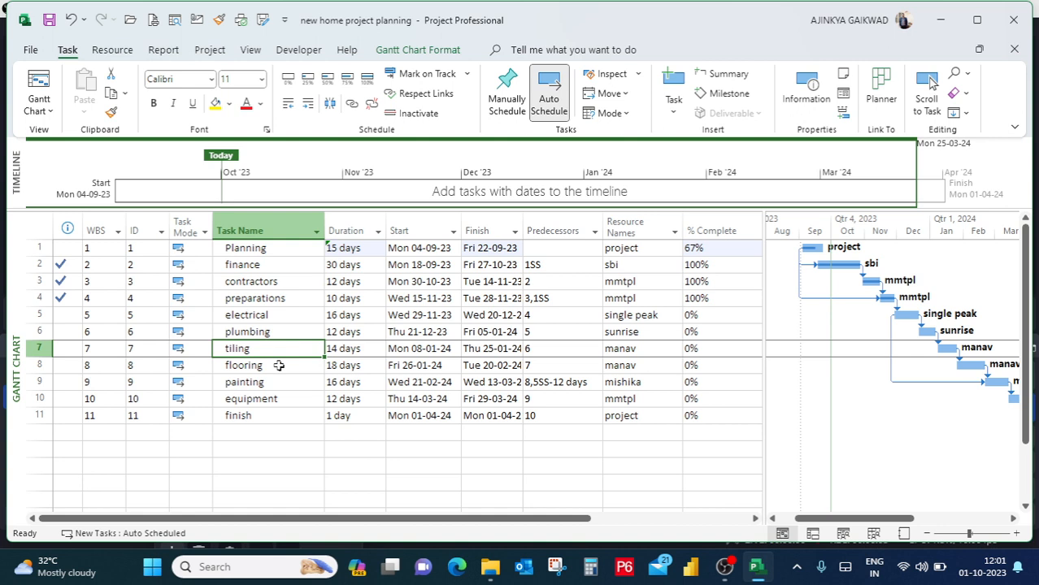
pyautogui.click(279, 366)
pyautogui.click(279, 382)
pyautogui.click(280, 399)
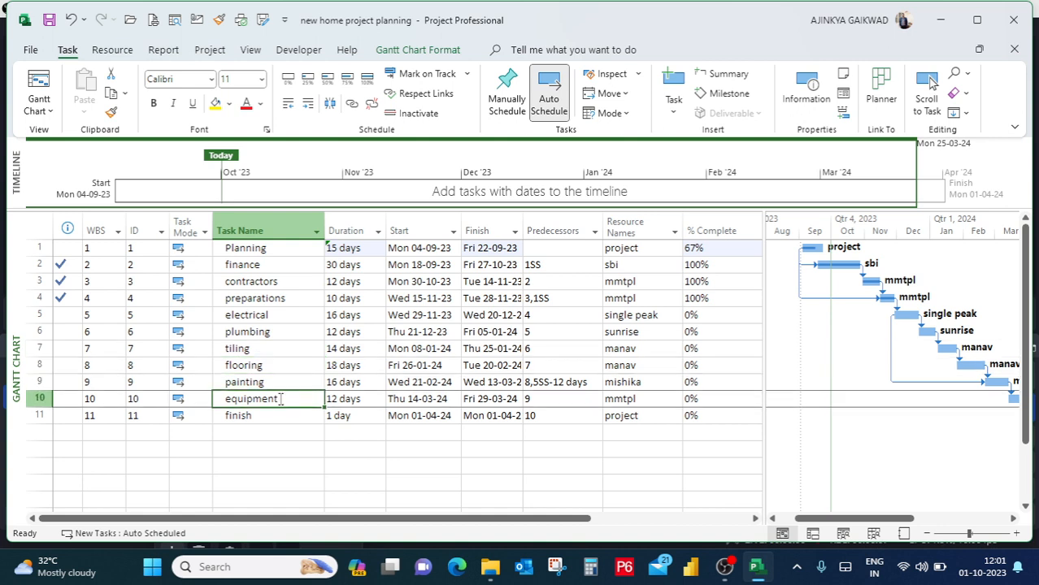
pyautogui.click(281, 418)
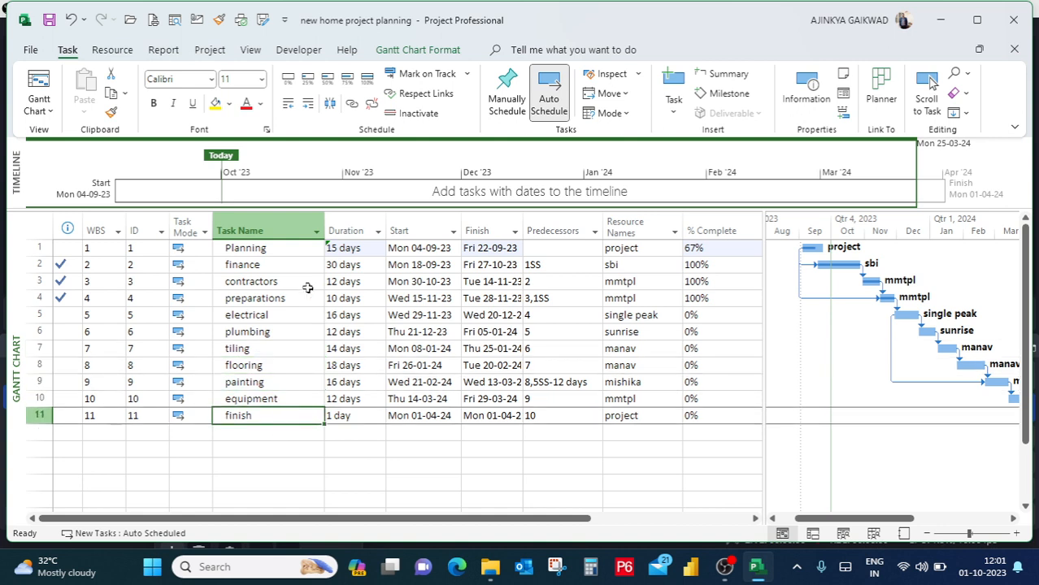
pyautogui.click(554, 413)
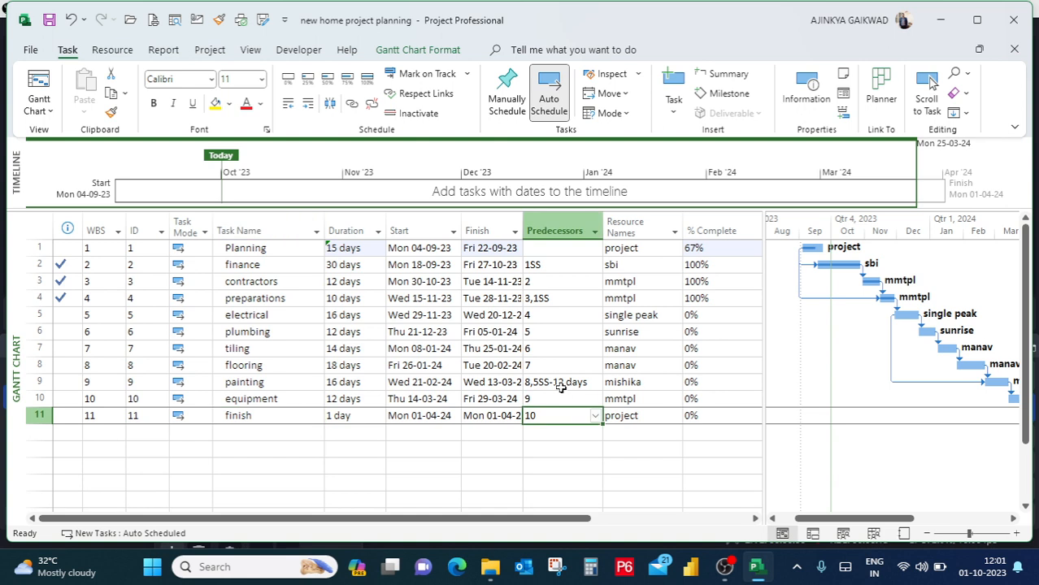
pyautogui.click(576, 383)
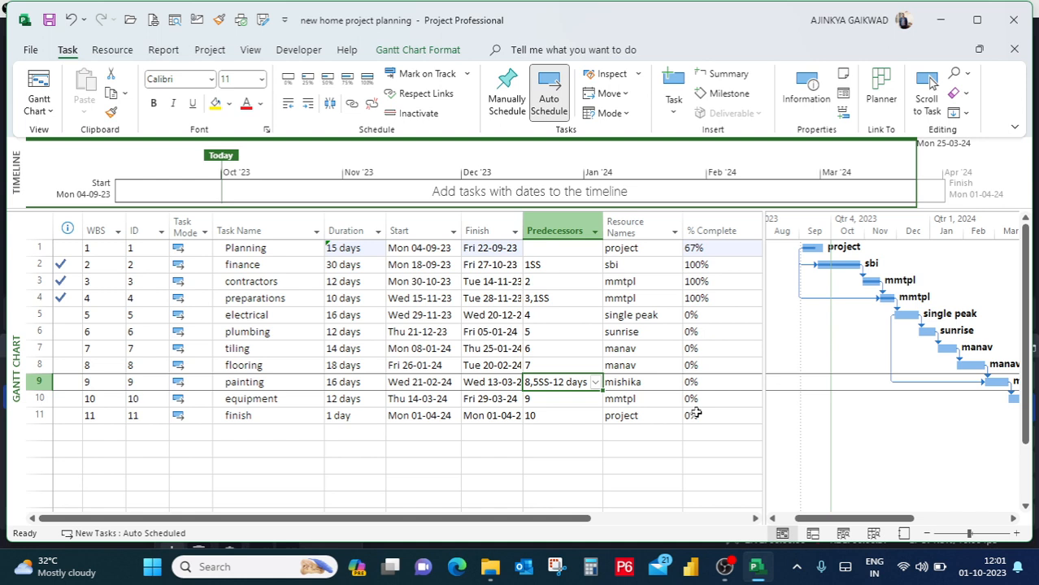
# Mark the electrical task as 75% complete.
pyautogui.click(714, 369)
pyautogui.click(708, 319)
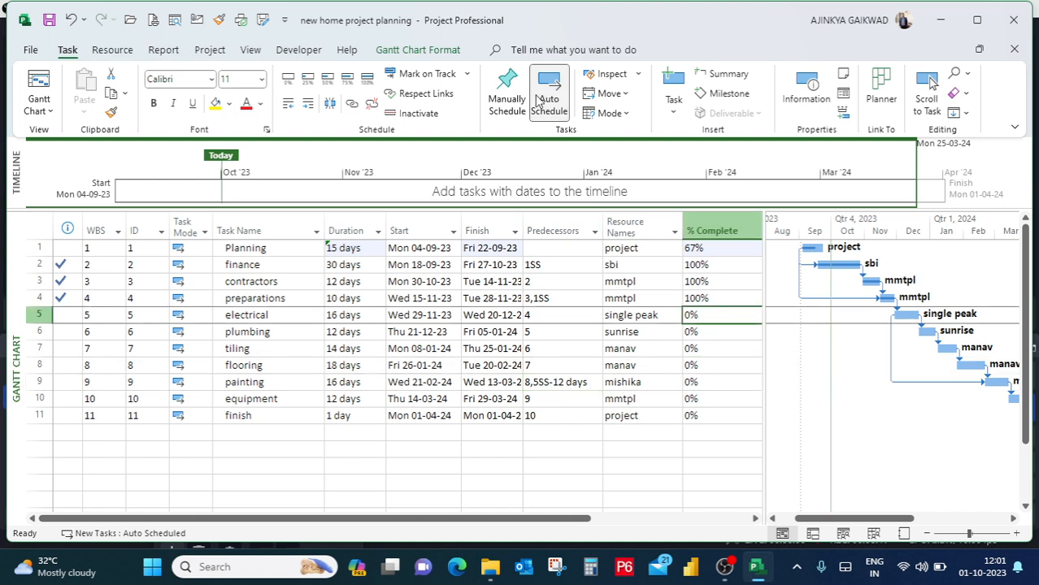
pyautogui.click(347, 78)
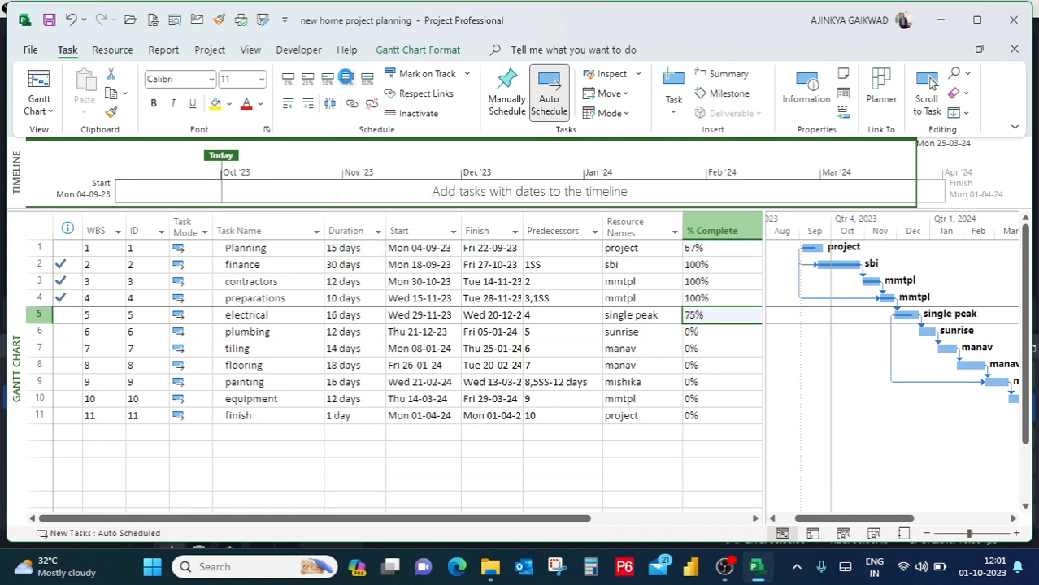
# Mark the plumbing task as 50% complete and the tiling task as 75% complete.
pyautogui.click(697, 333)
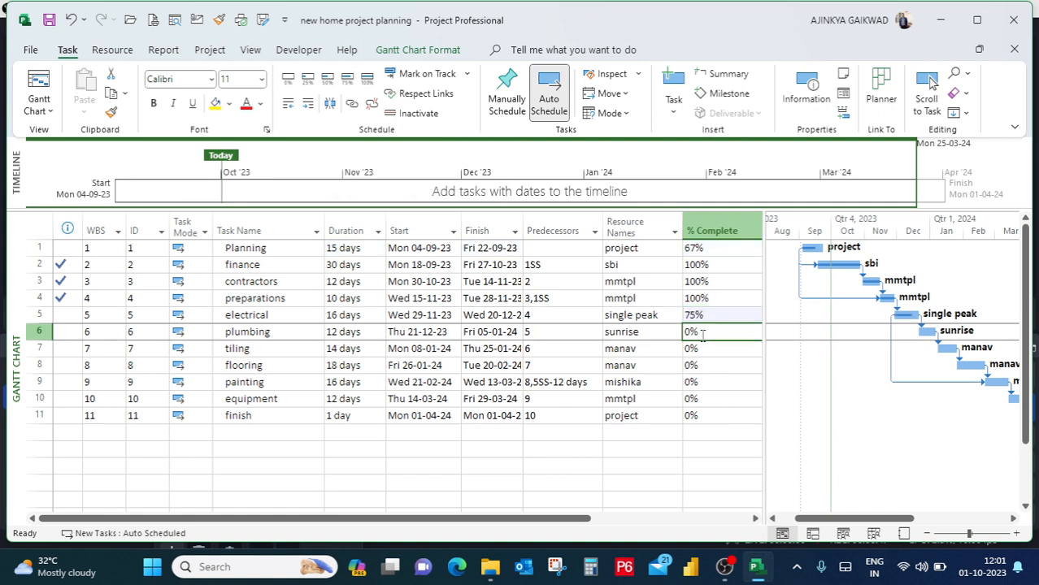
pyautogui.click(327, 79)
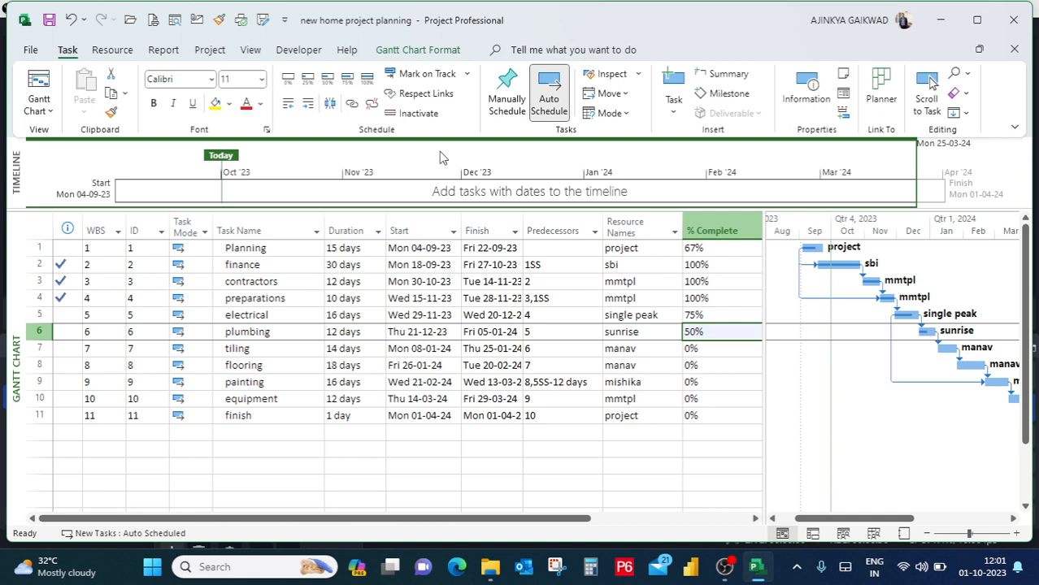
pyautogui.click(697, 348)
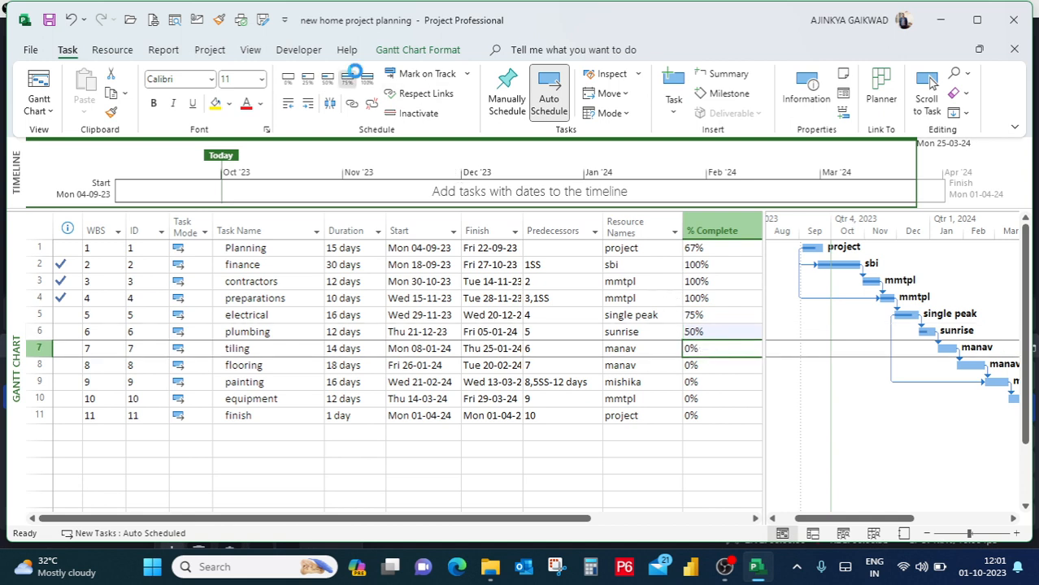
pyautogui.click(347, 78)
# Mark the flooring and painting tasks as 75% complete.
pyautogui.click(691, 366)
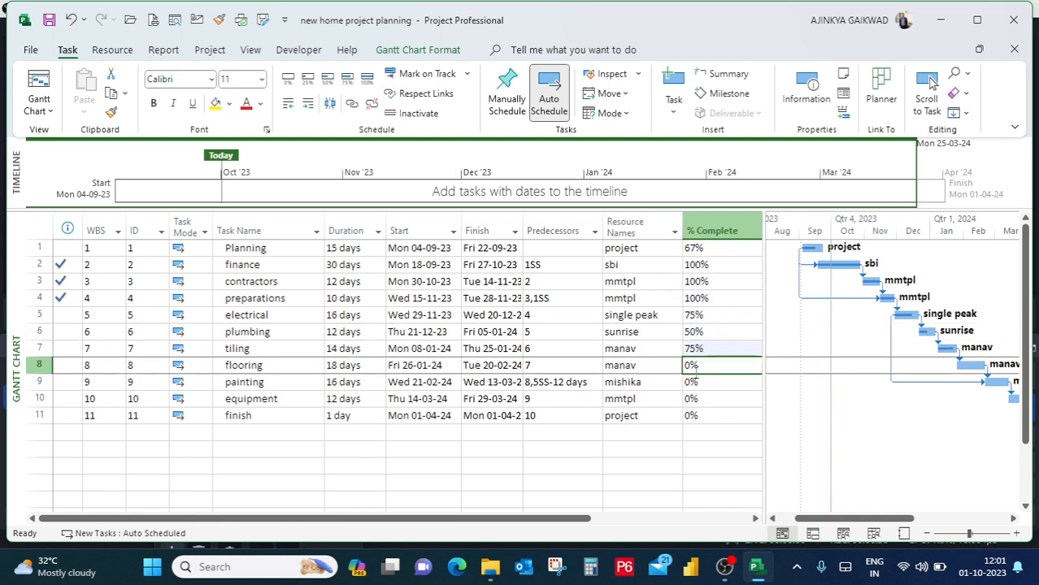
pyautogui.click(348, 78)
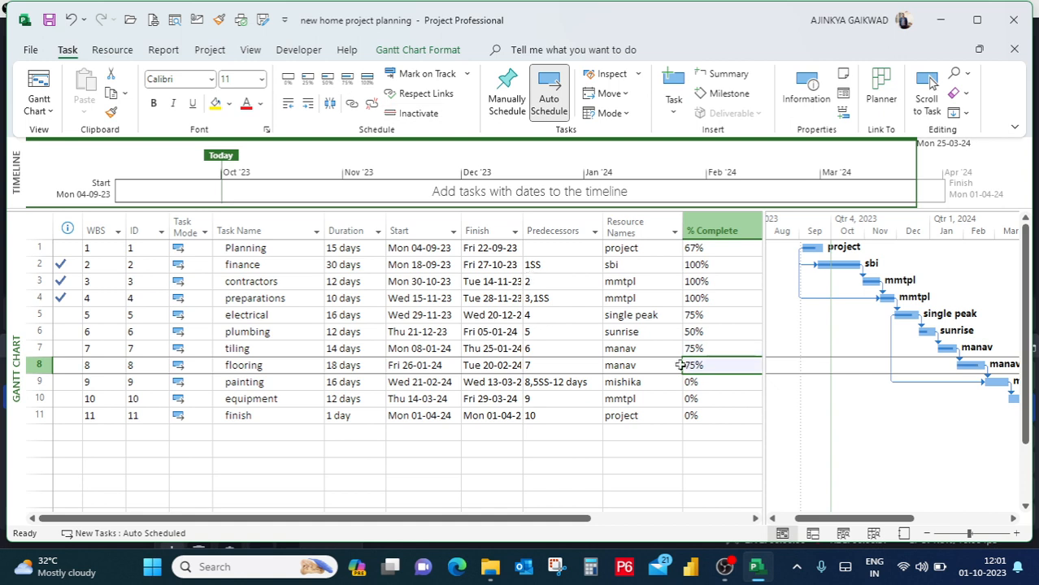
pyautogui.click(710, 387)
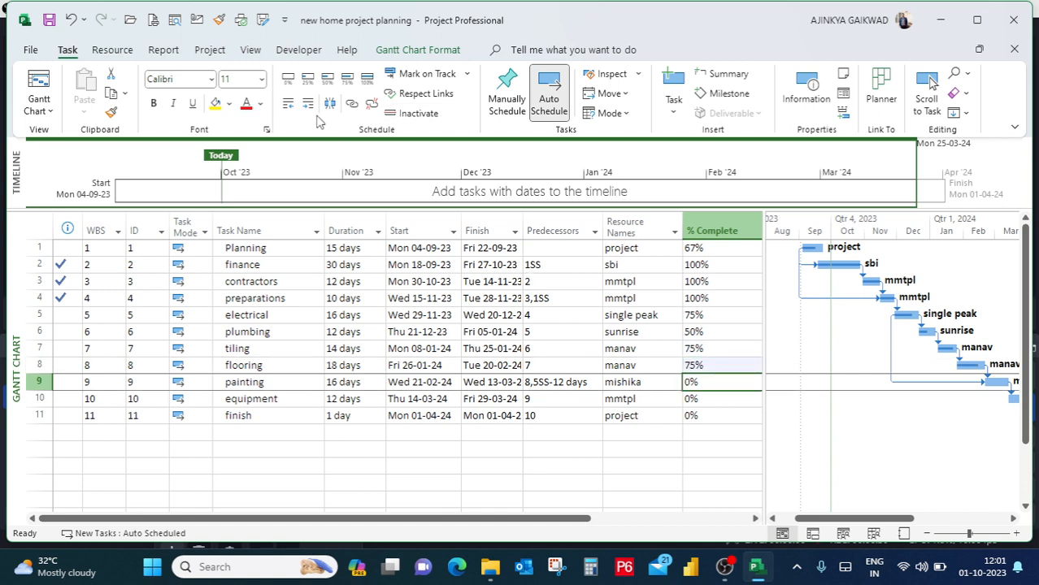
pyautogui.click(347, 80)
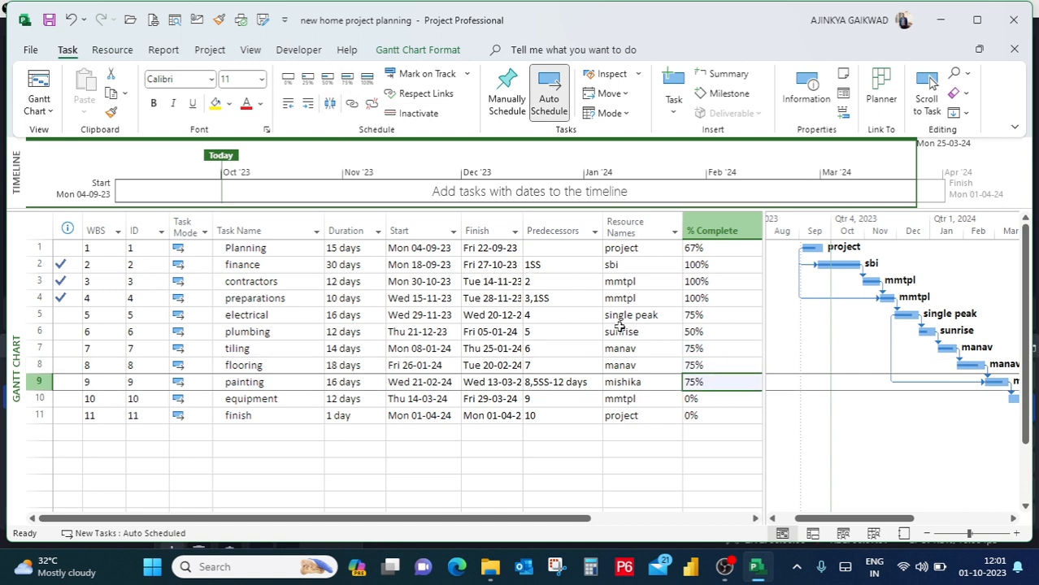
# Mark the equipment and finish tasks as 100% complete.
pyautogui.click(701, 399)
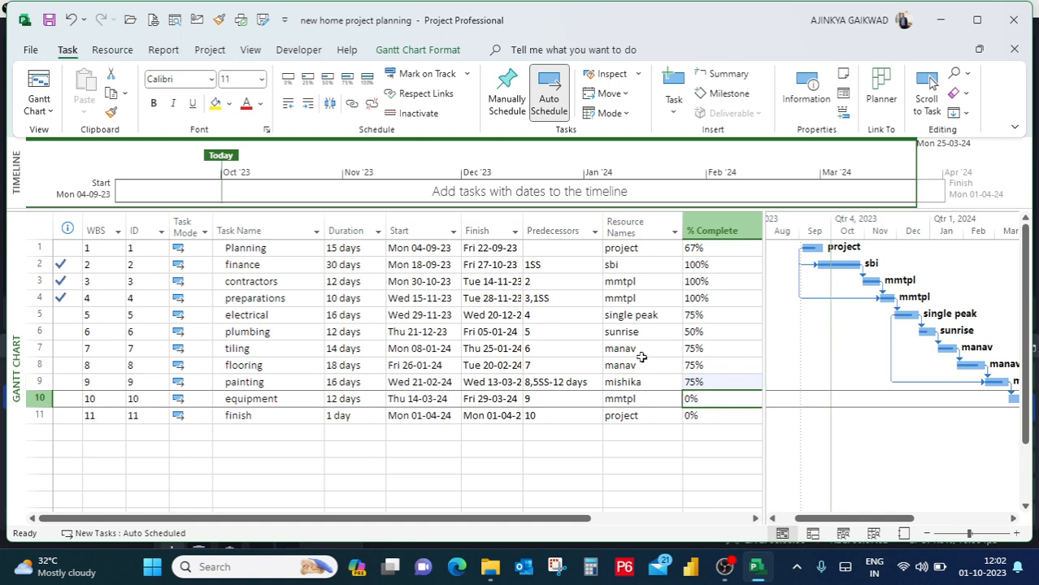
pyautogui.click(367, 79)
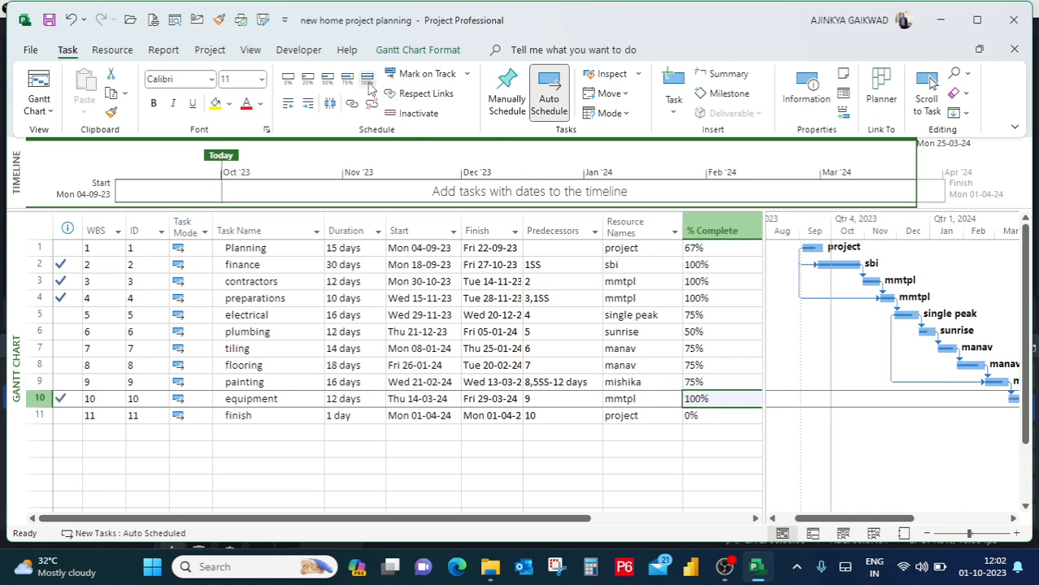
pyautogui.click(695, 415)
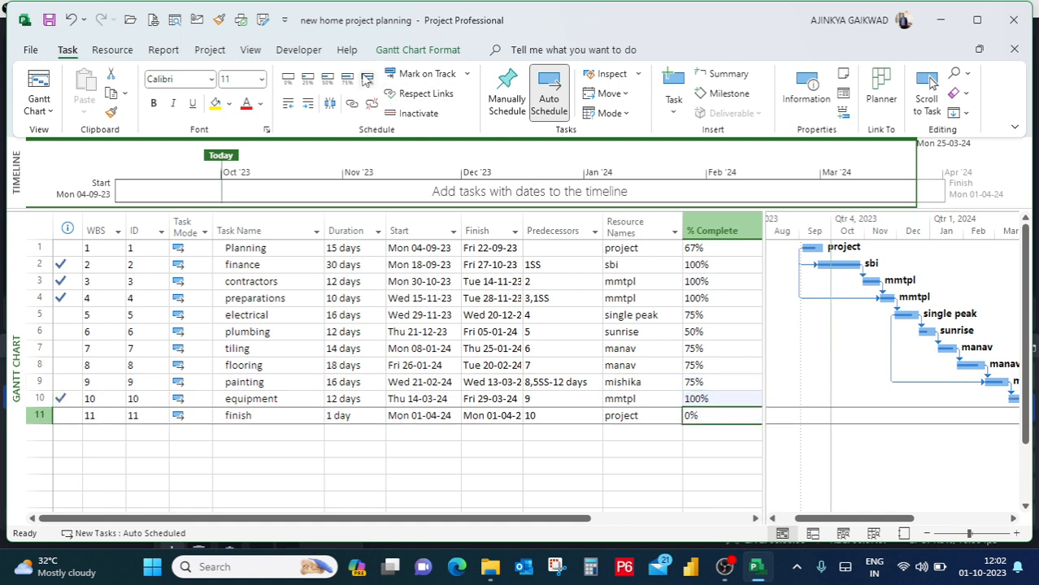
pyautogui.click(367, 80)
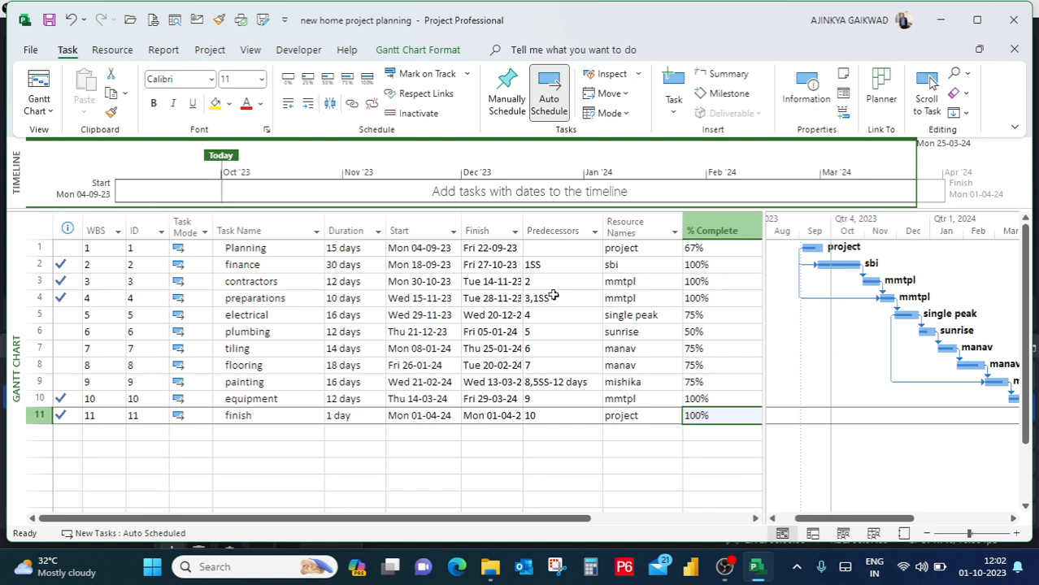
# Review the tasks' completion percentages and check the completion indicators of the equipment and finish tasks.
pyautogui.click(701, 383)
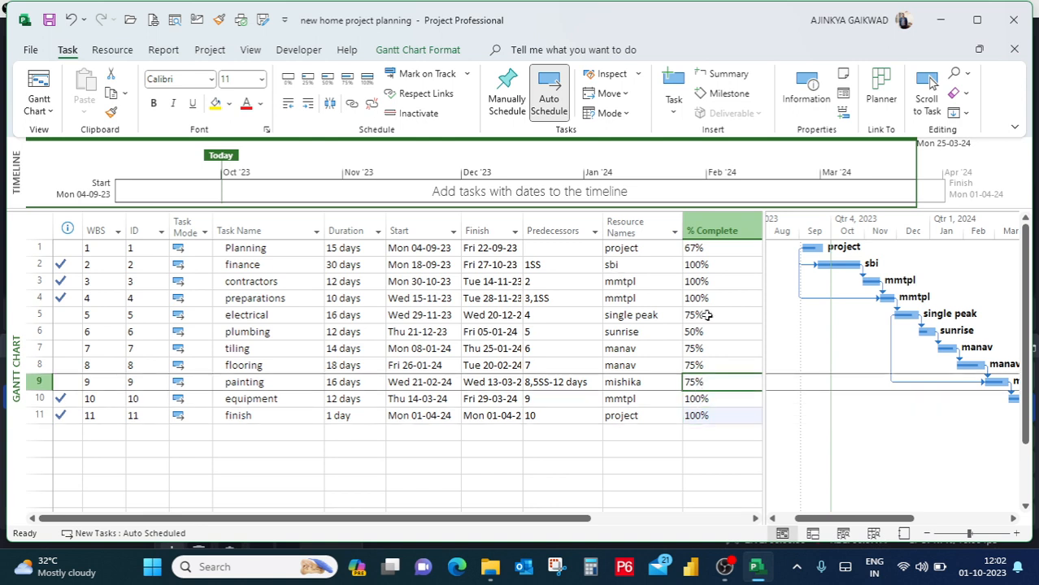
pyautogui.click(731, 335)
pyautogui.click(713, 362)
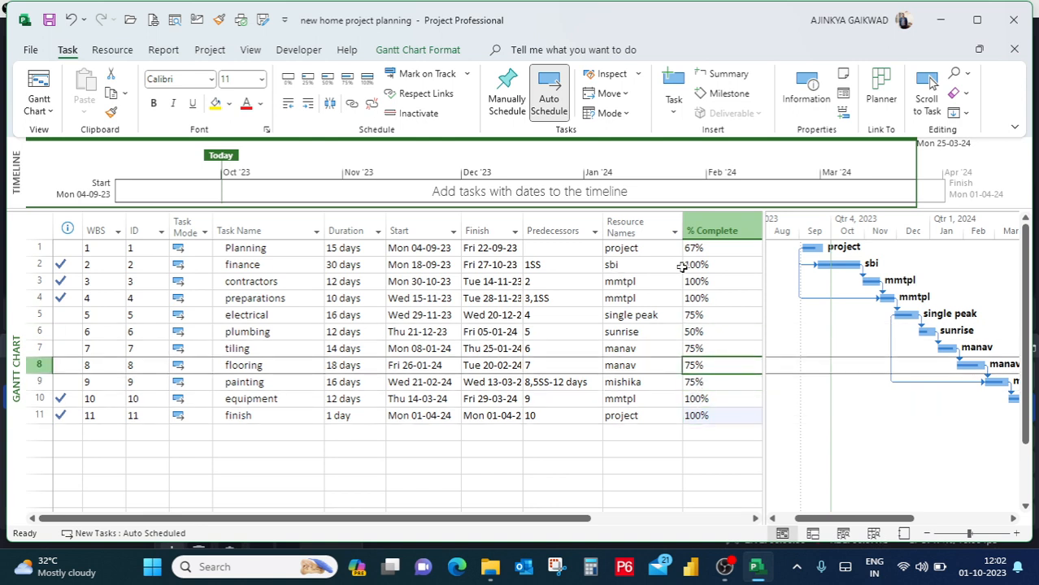
pyautogui.click(498, 299)
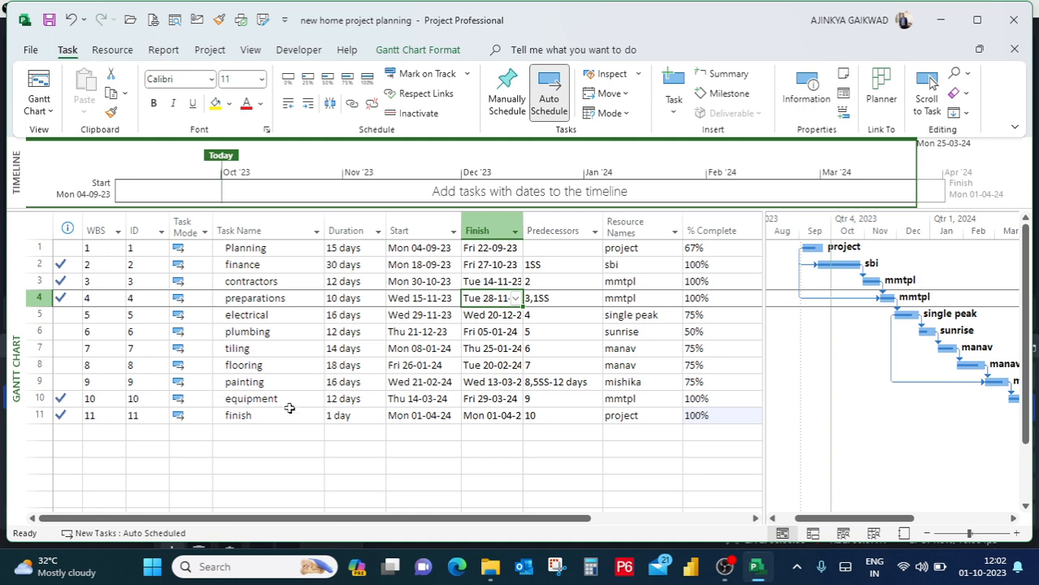
pyautogui.click(717, 398)
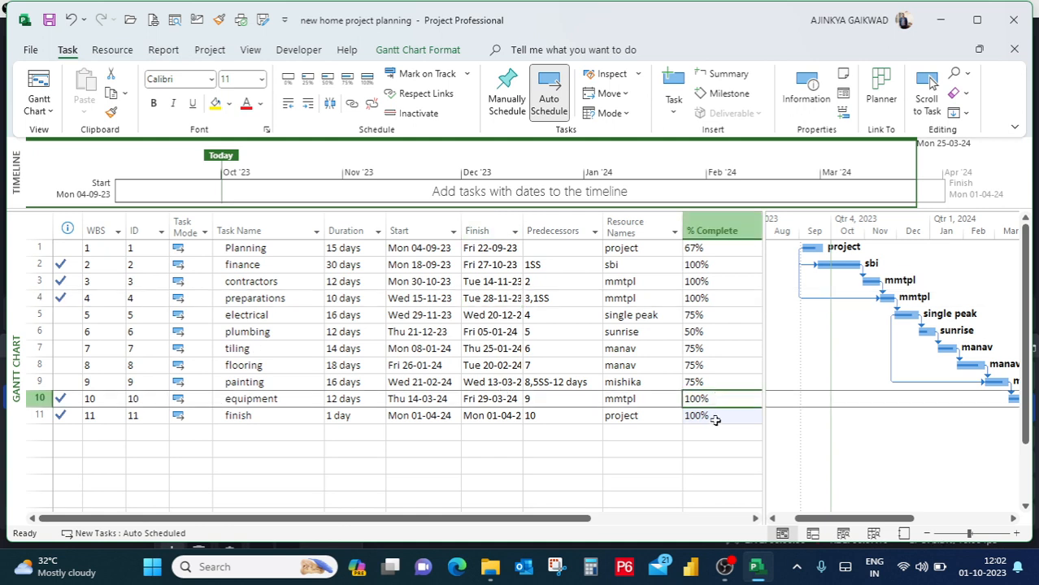
pyautogui.click(716, 418)
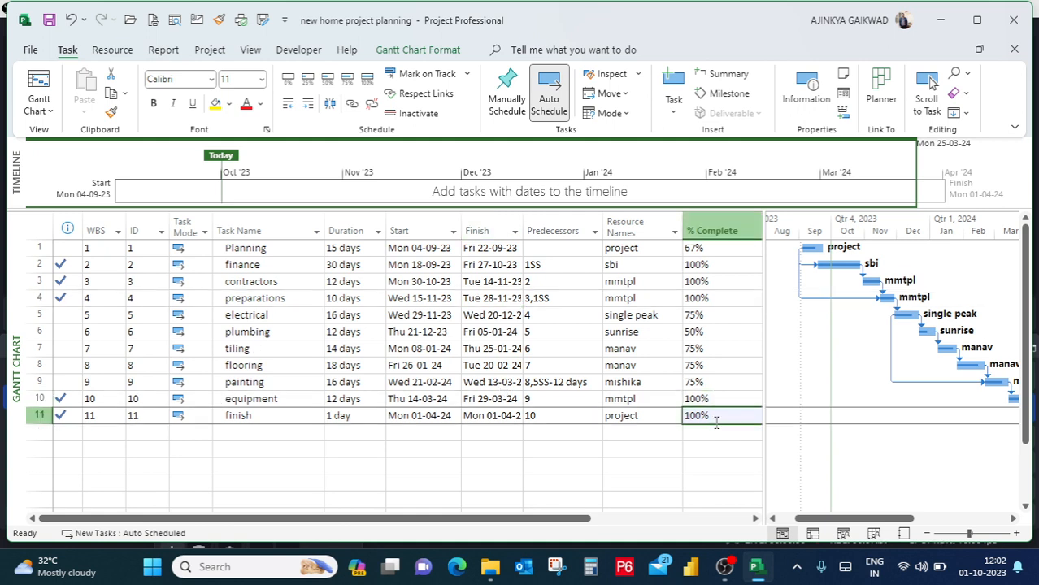
pyautogui.click(65, 399)
pyautogui.click(68, 417)
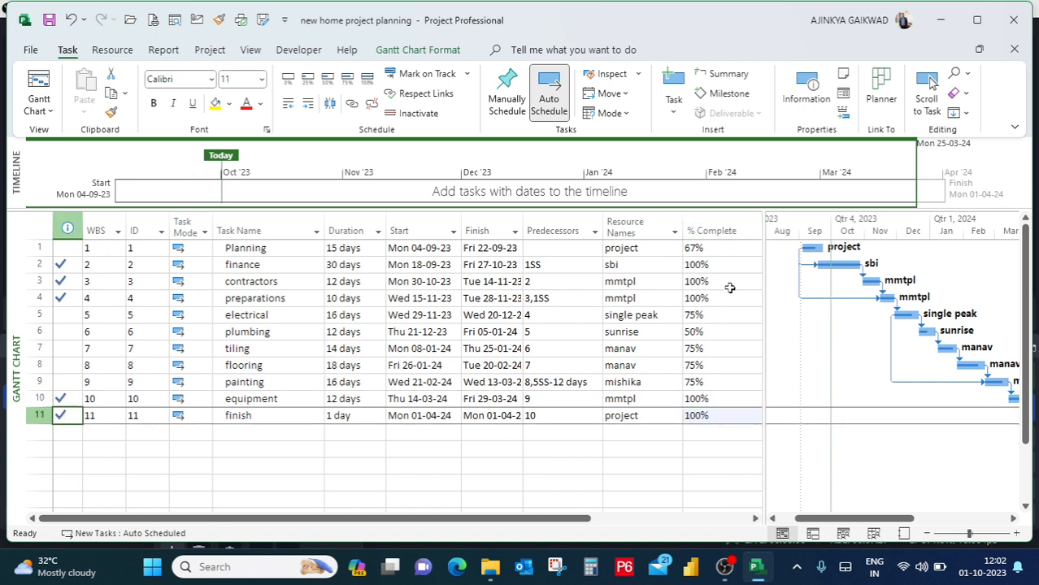
# Set the Gantt chart timescale to weeks and view the bars from the project start.
pyautogui.click(251, 51)
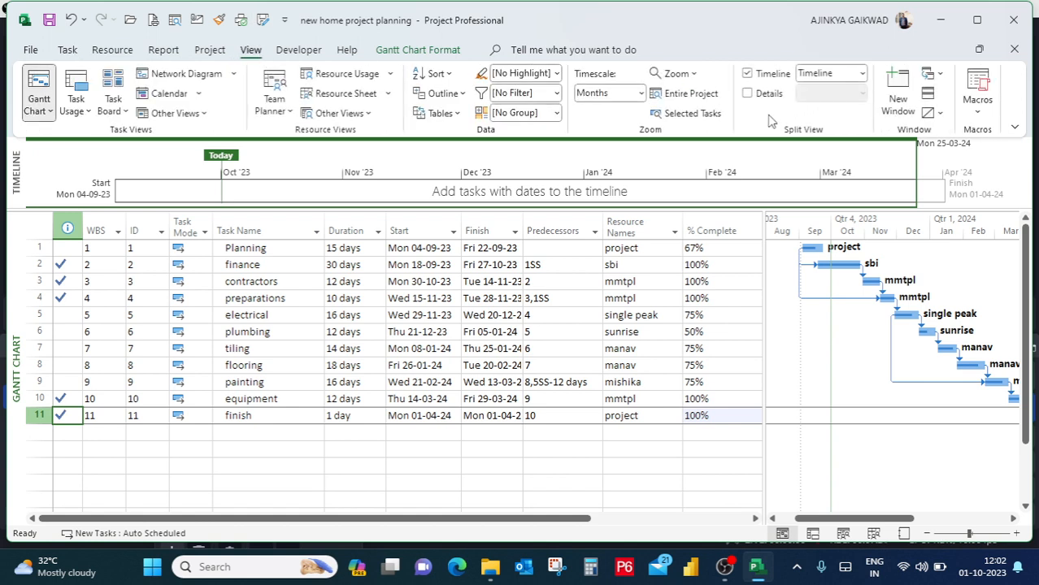
pyautogui.click(863, 74)
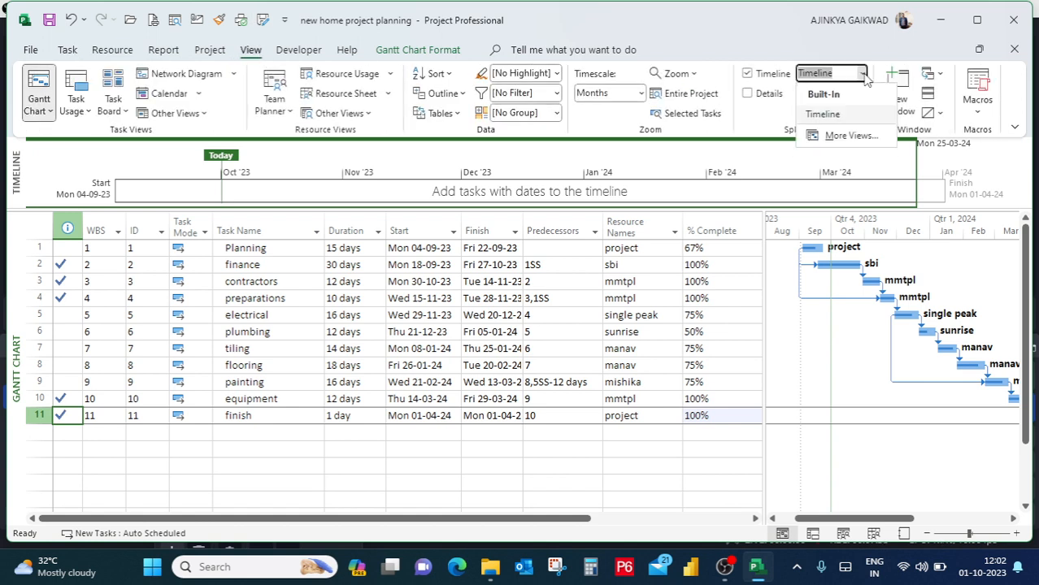
pyautogui.click(641, 100)
pyautogui.click(642, 95)
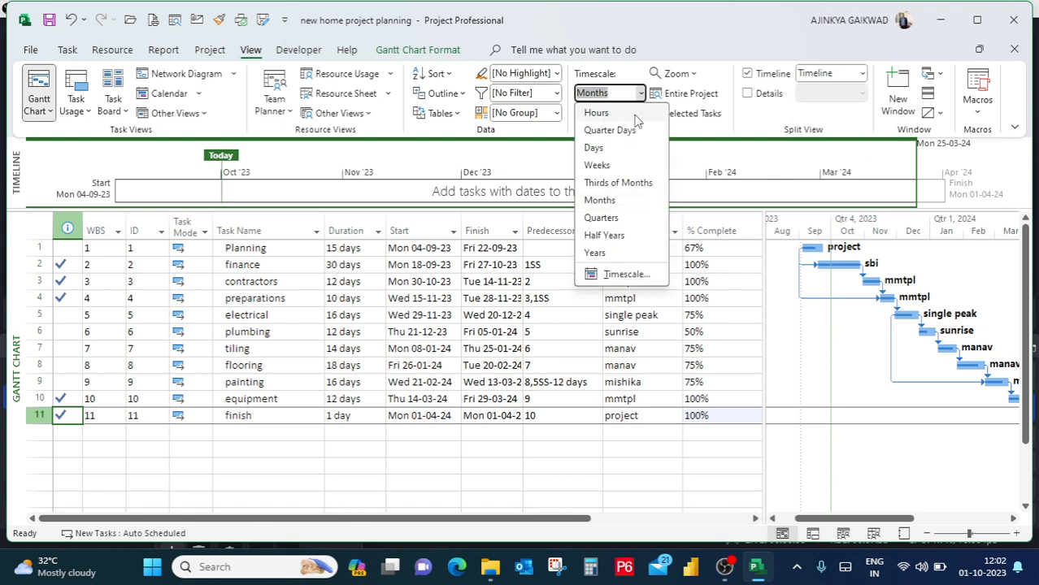
pyautogui.click(626, 166)
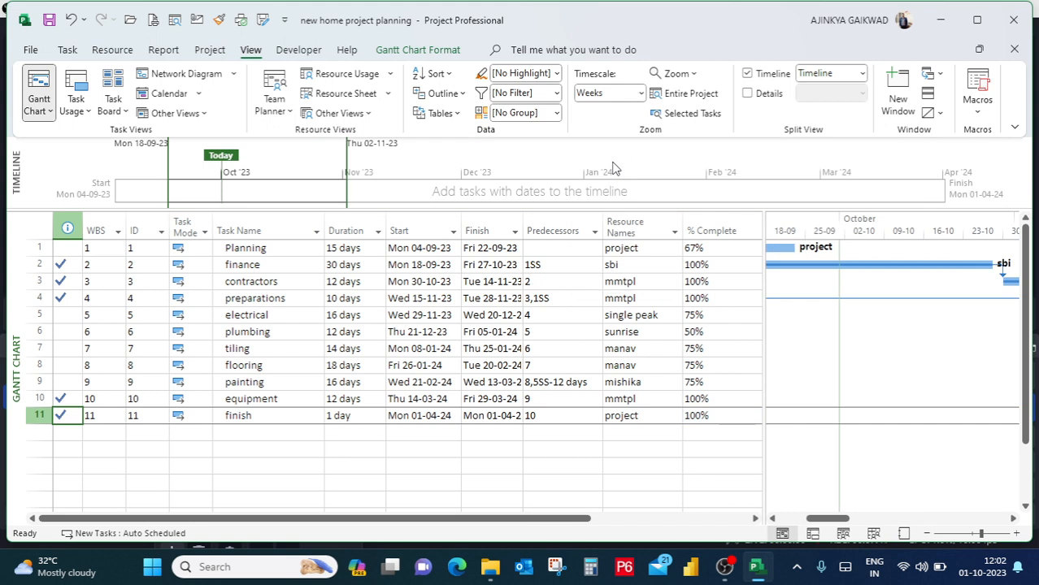
pyautogui.click(772, 519)
pyautogui.click(772, 519)
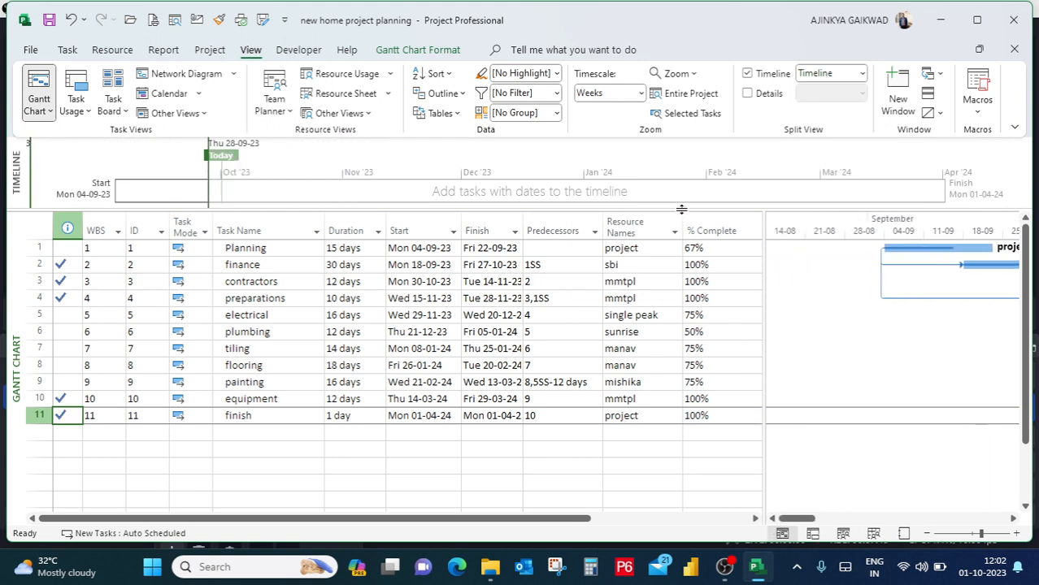
# Set the Gantt chart timescale to months and widen the chart area to show all task bars.
pyautogui.click(640, 94)
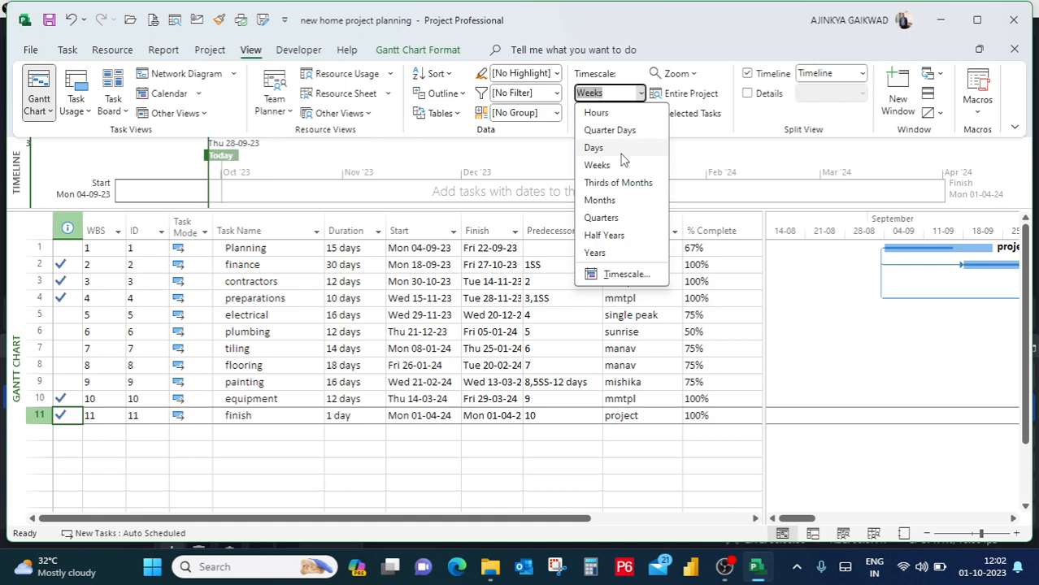
pyautogui.click(611, 202)
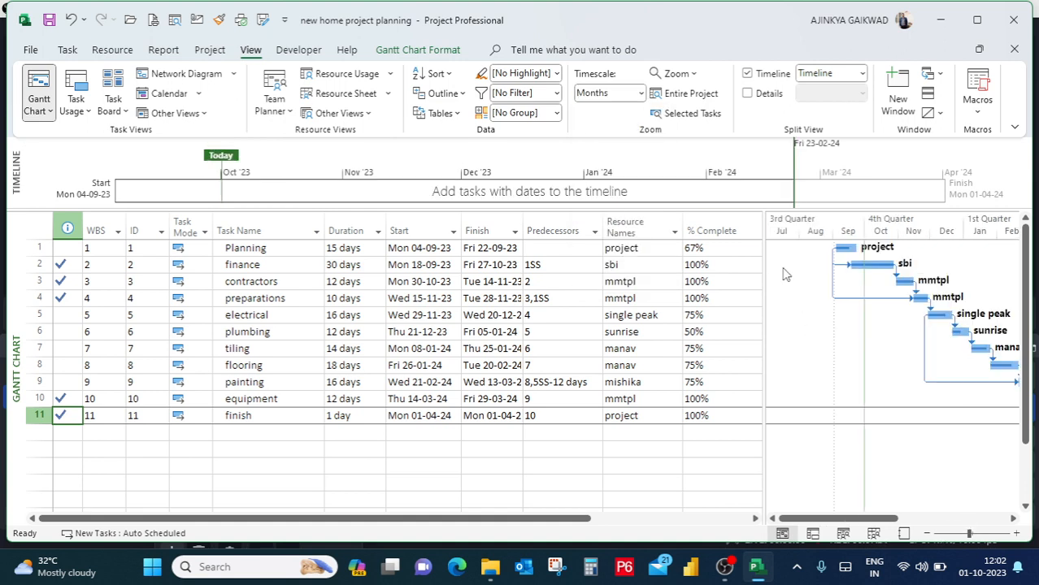
pyautogui.click(758, 263)
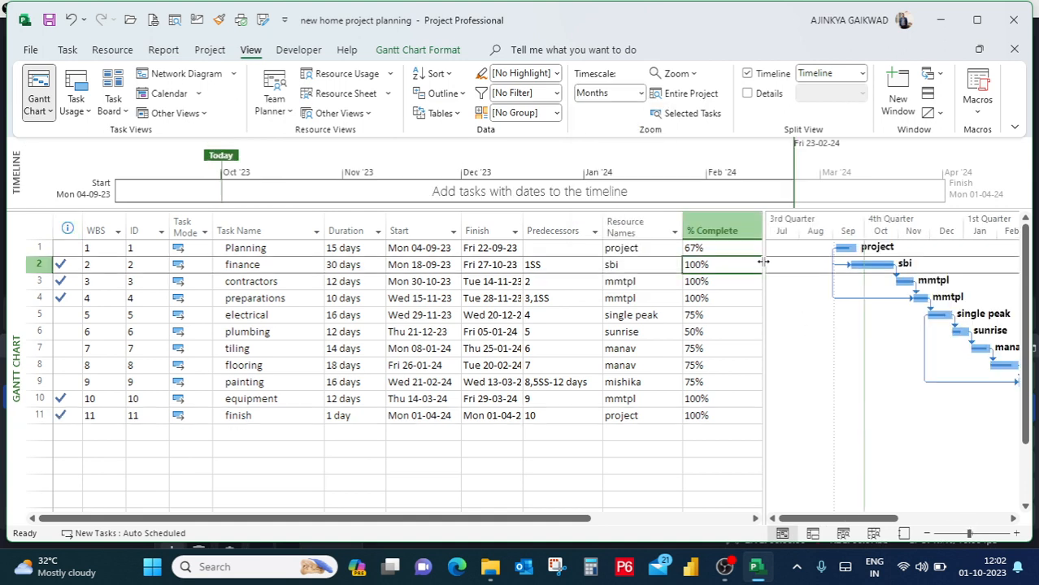
pyautogui.moveTo(764, 261); pyautogui.dragTo(641, 248)
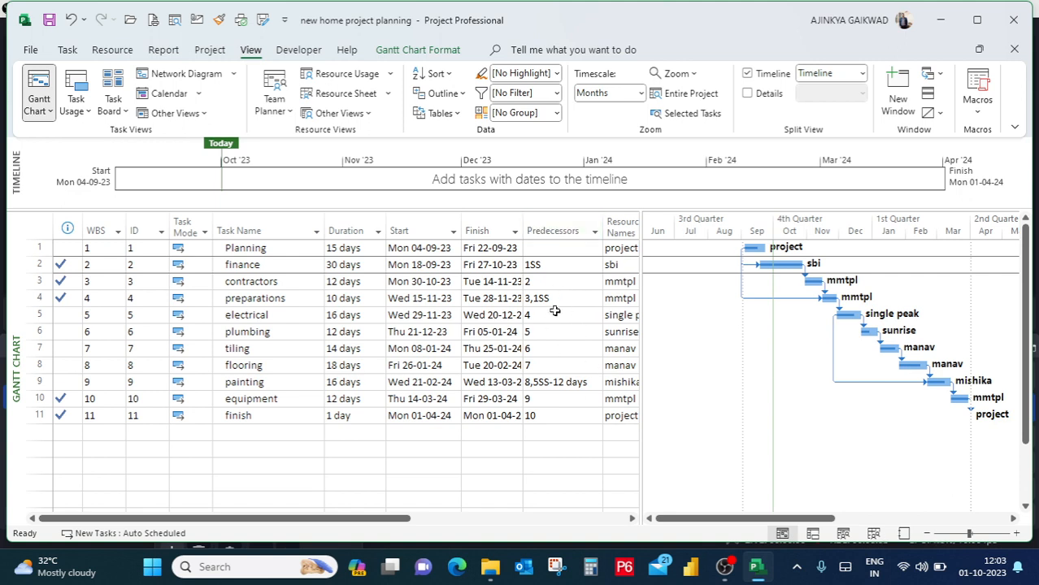
pyautogui.click(462, 94)
pyautogui.click(462, 95)
# Switch from the Gantt Chart view to the Resource Sheet view.
pyautogui.click(69, 51)
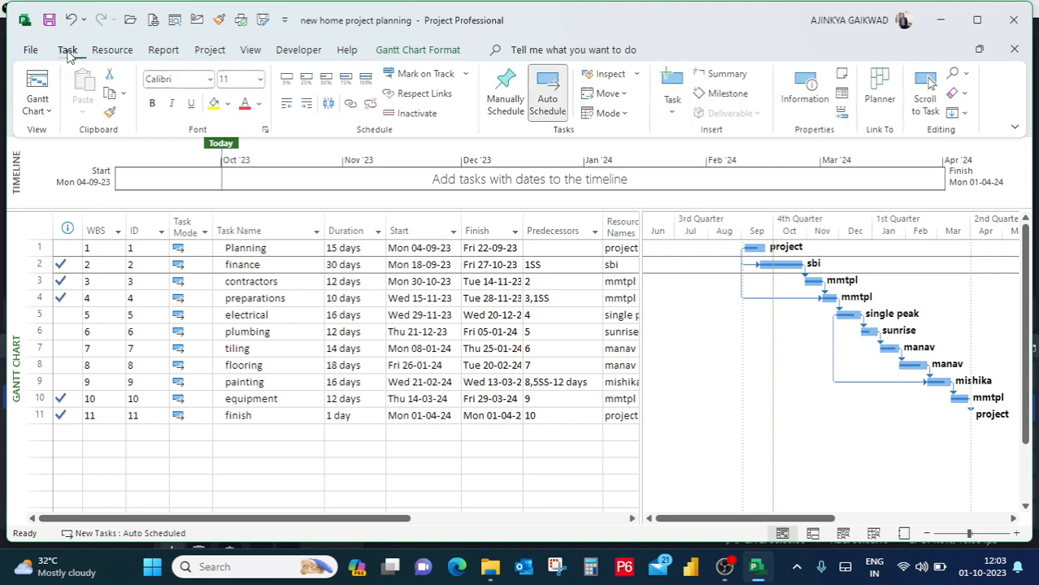
pyautogui.click(51, 114)
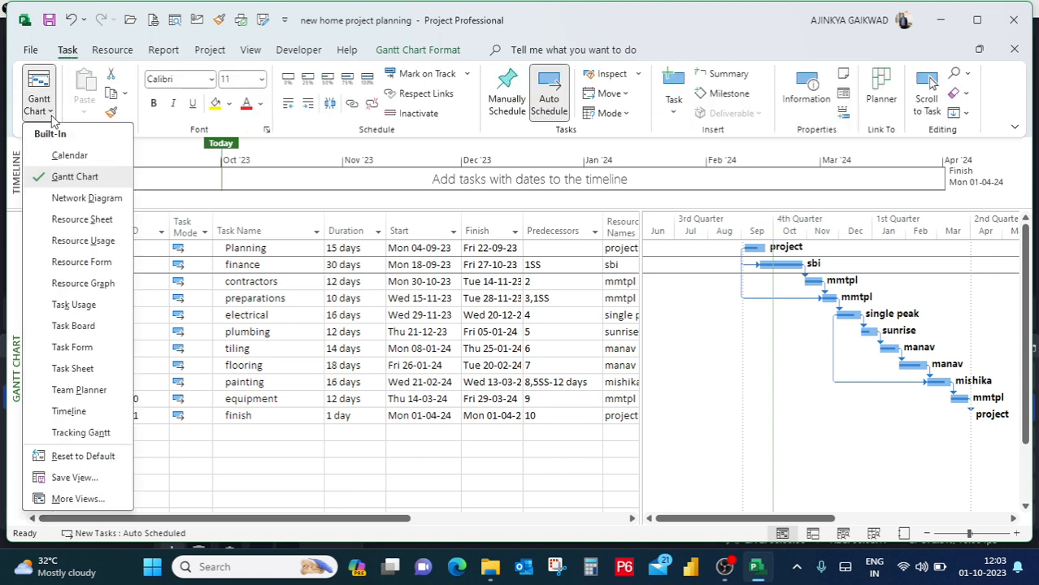
pyautogui.click(72, 221)
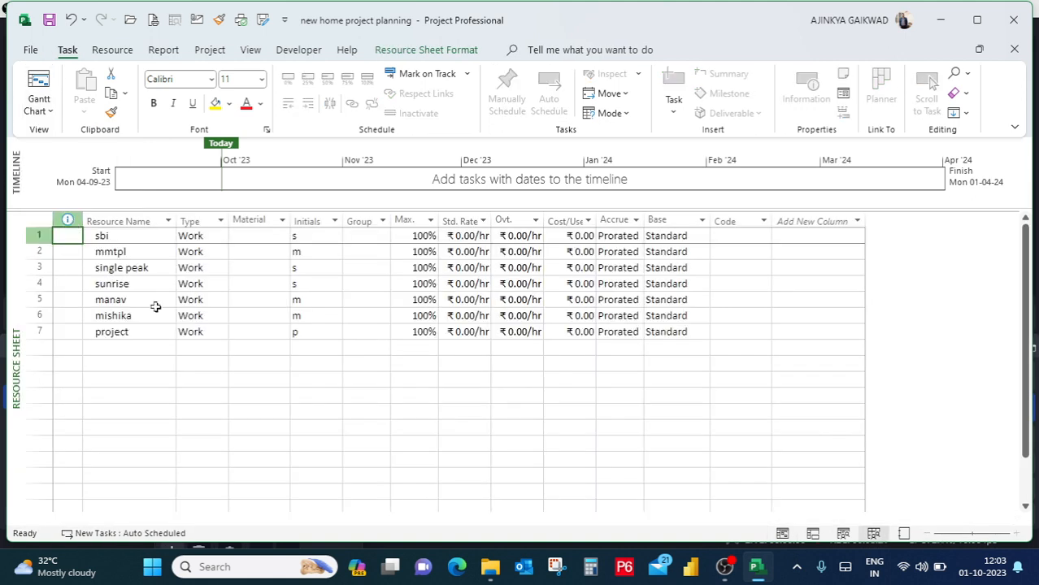
# Review the resource names and examine the type options available for the first resource, sbi.
pyautogui.click(151, 302)
pyautogui.click(135, 250)
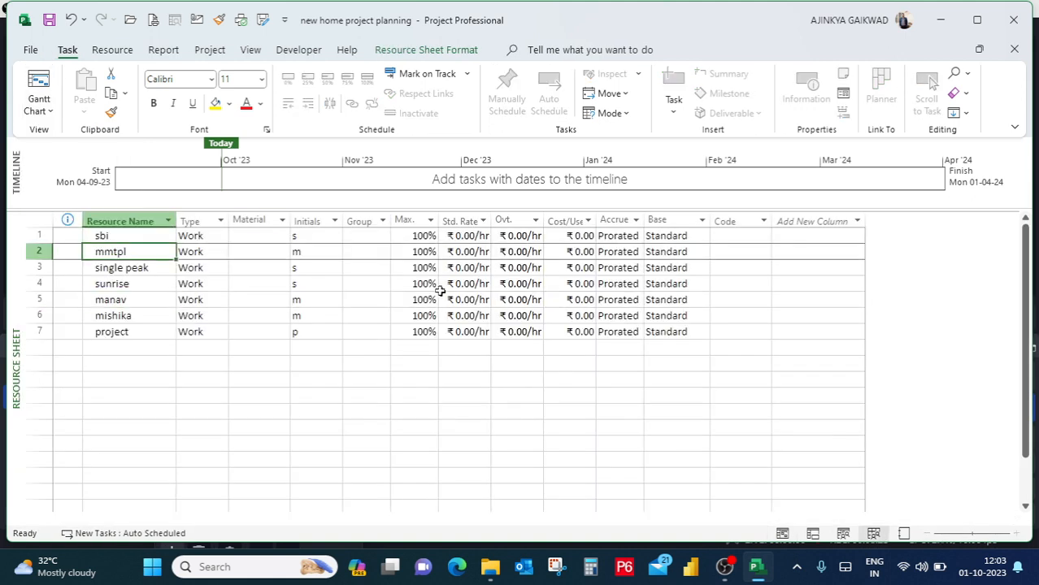
pyautogui.click(216, 235)
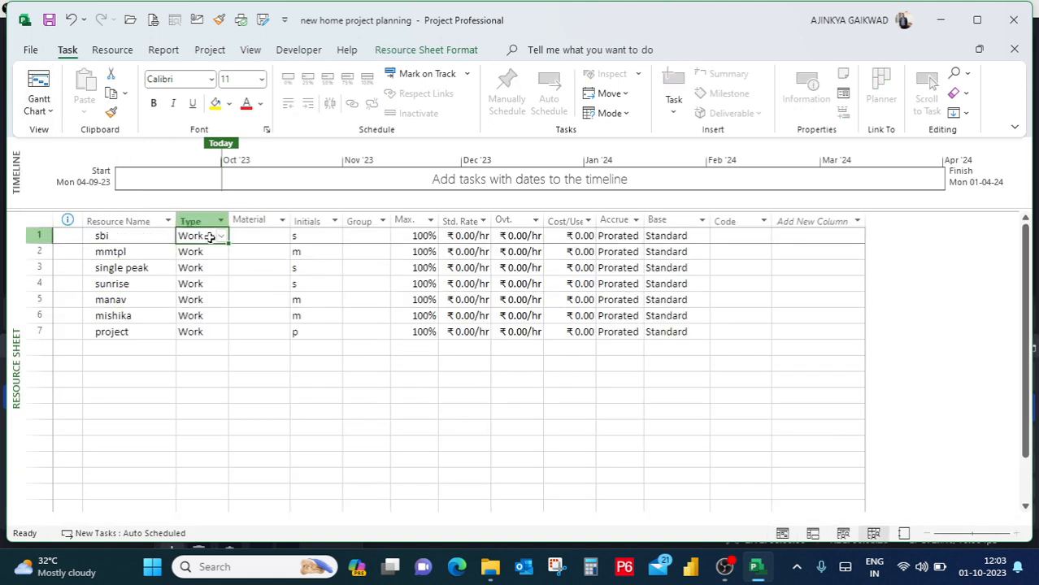
pyautogui.click(220, 238)
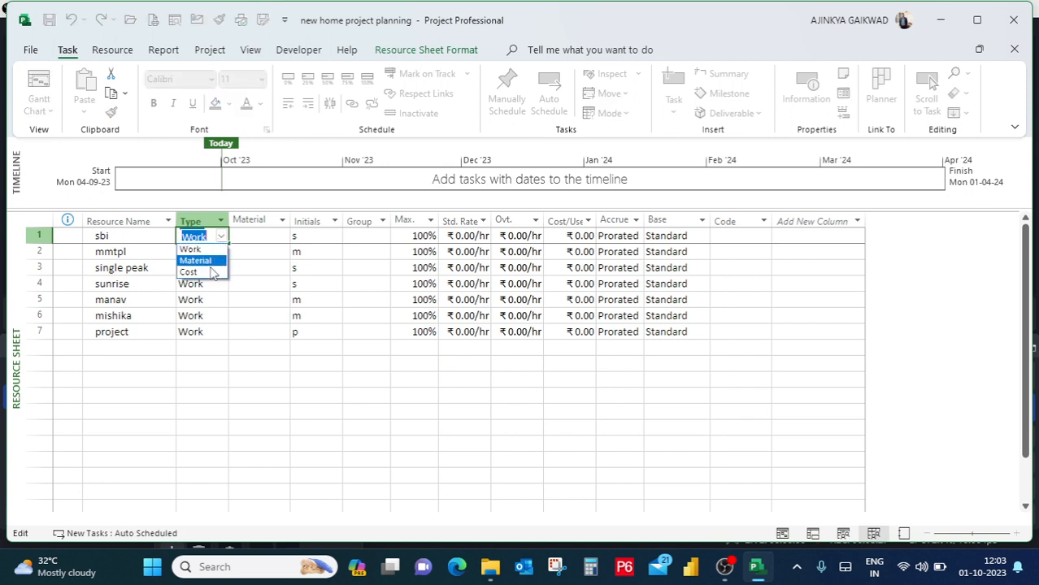
pyautogui.click(211, 297)
pyautogui.click(137, 255)
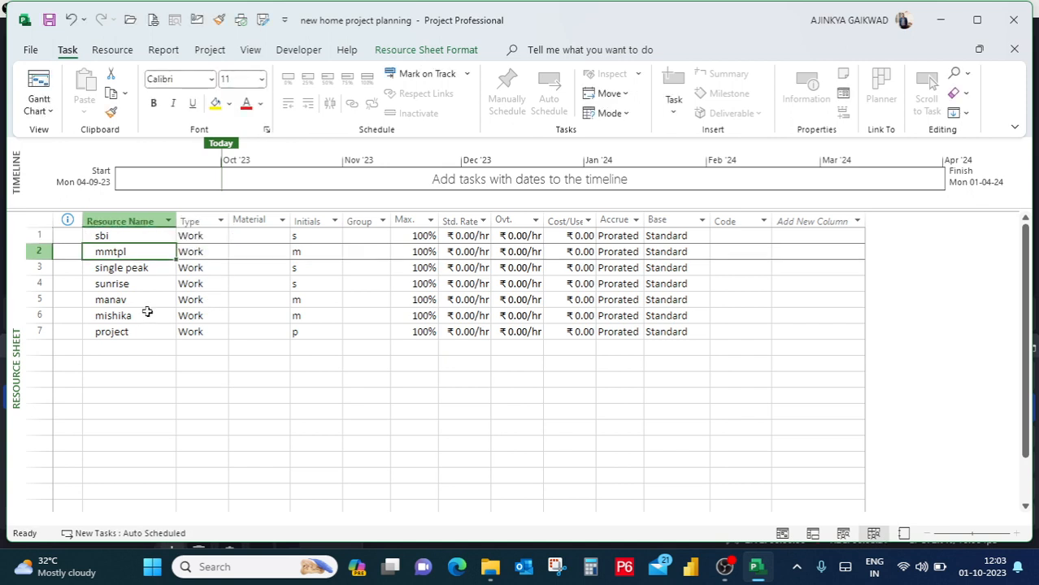
pyautogui.click(143, 235)
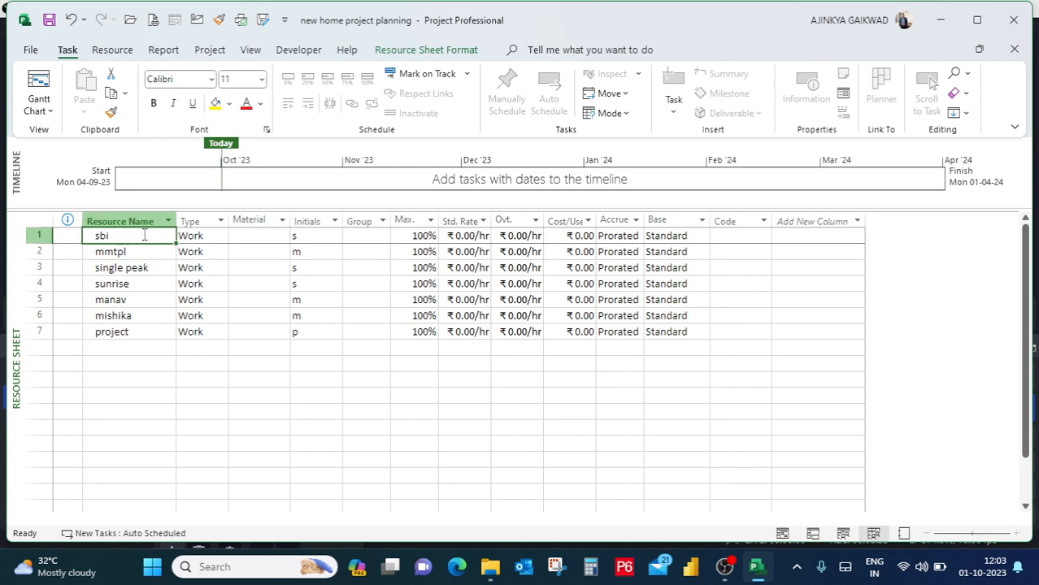
# Review the resource names down the sheet and examine the type options available for the sunrise resource.
pyautogui.click(143, 252)
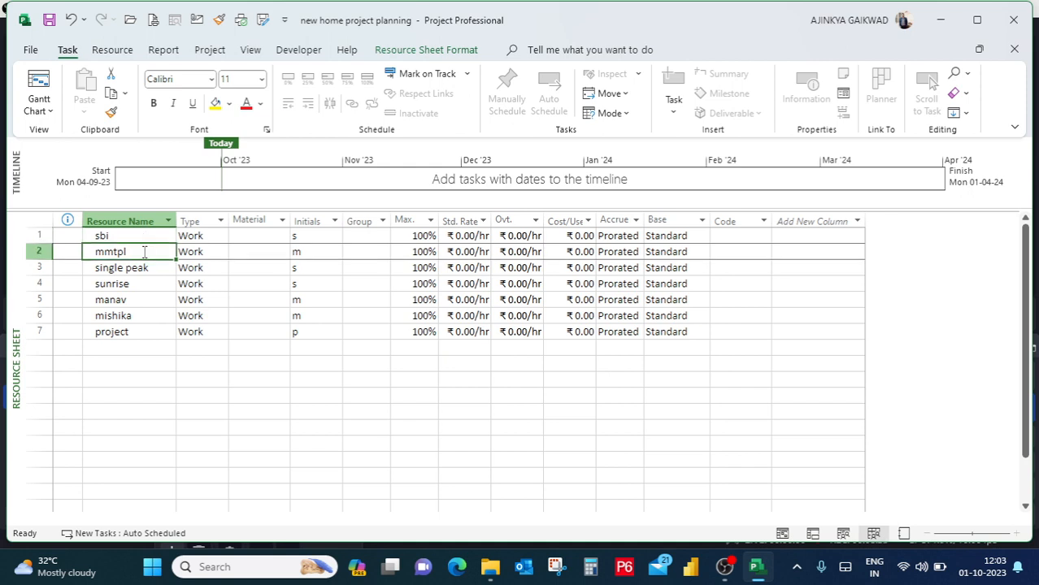
pyautogui.click(146, 270)
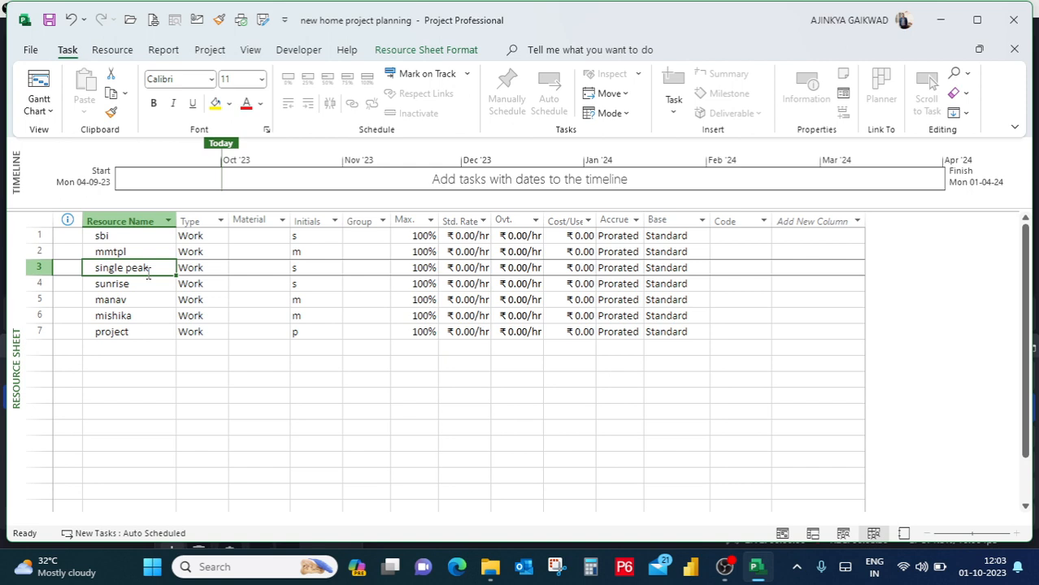
pyautogui.click(148, 296)
pyautogui.click(153, 325)
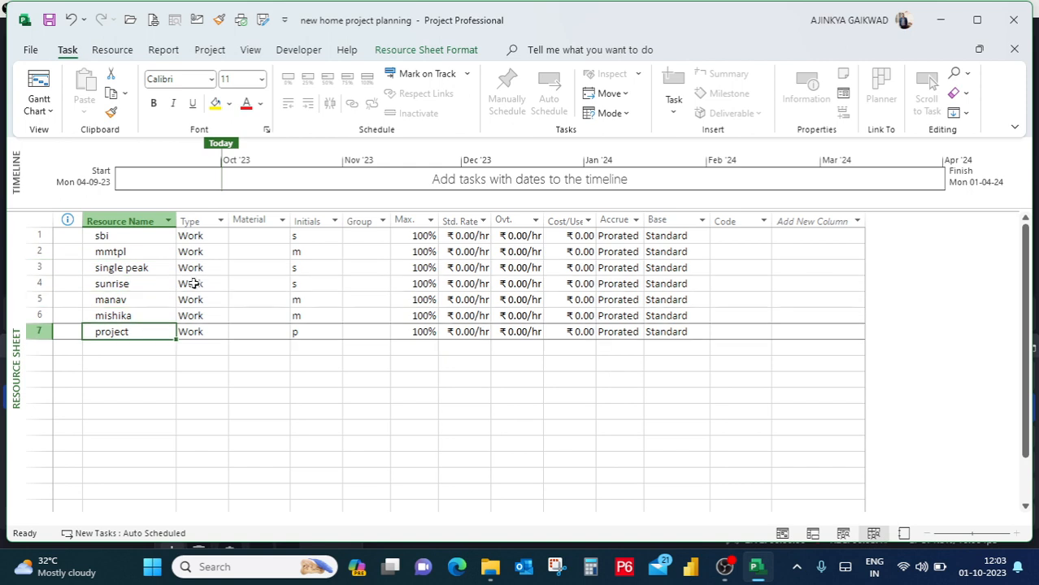
pyautogui.click(193, 282)
pyautogui.click(223, 284)
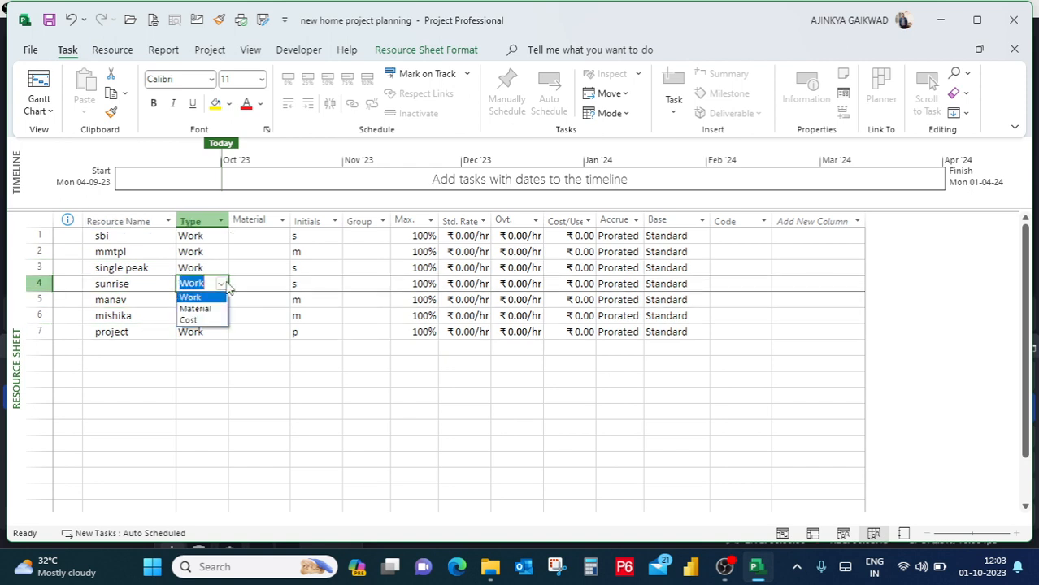
pyautogui.press('Escape')
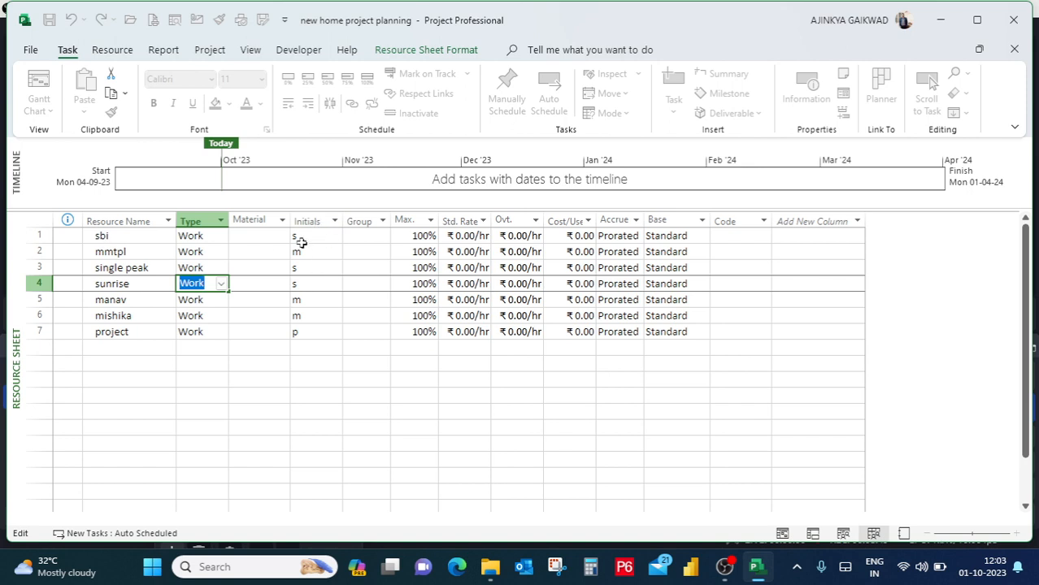
# Set the maximum units of the mmtpl resource to 200%.
pyautogui.click(419, 236)
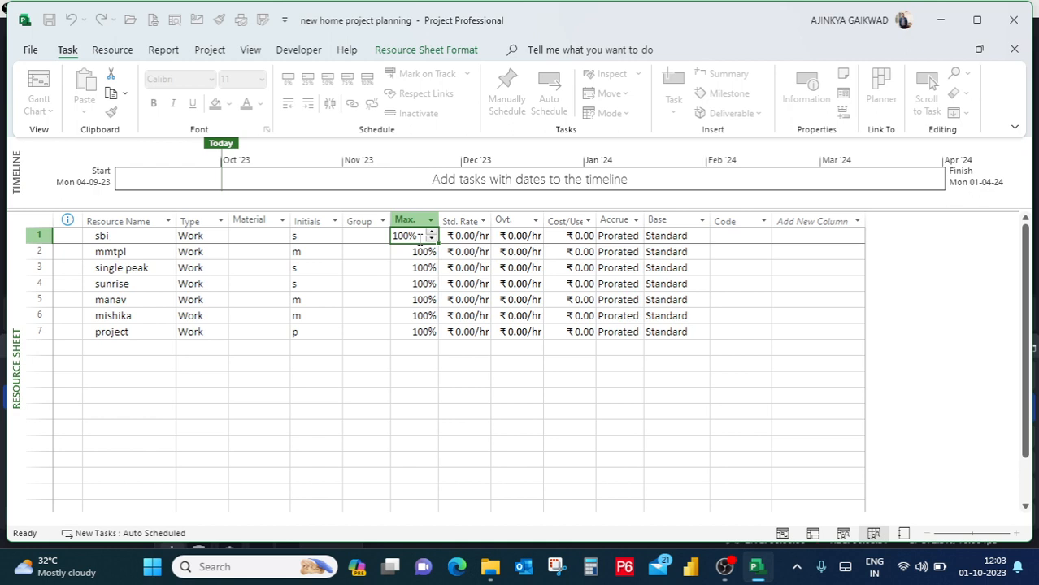
pyautogui.click(425, 299)
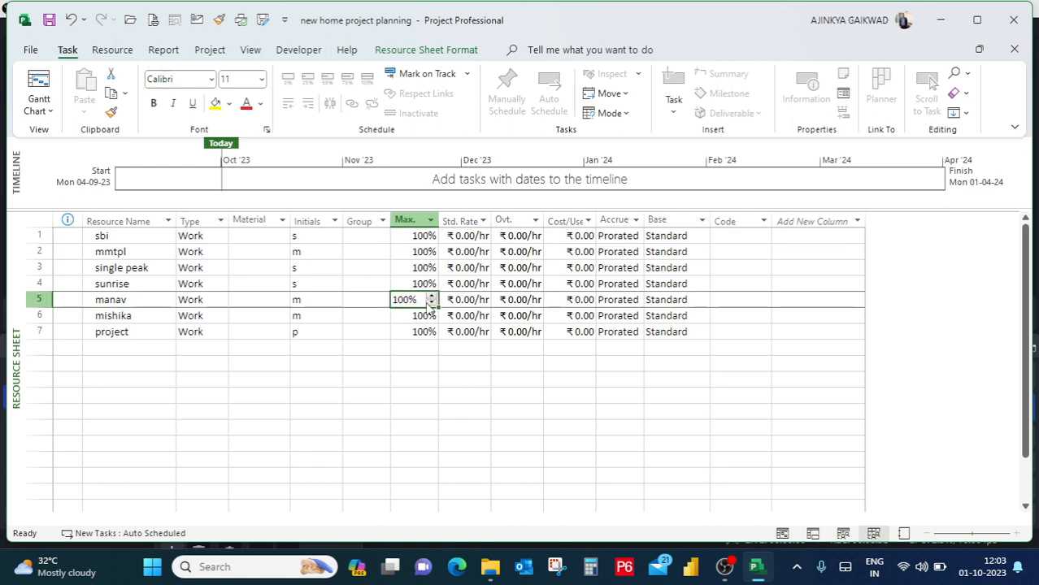
pyautogui.click(427, 252)
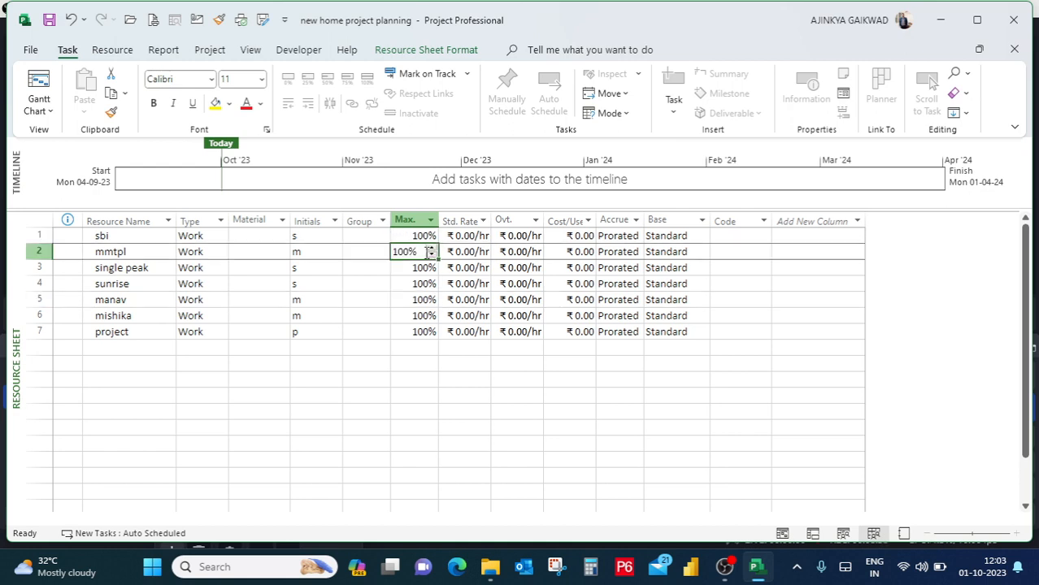
pyautogui.click(432, 248)
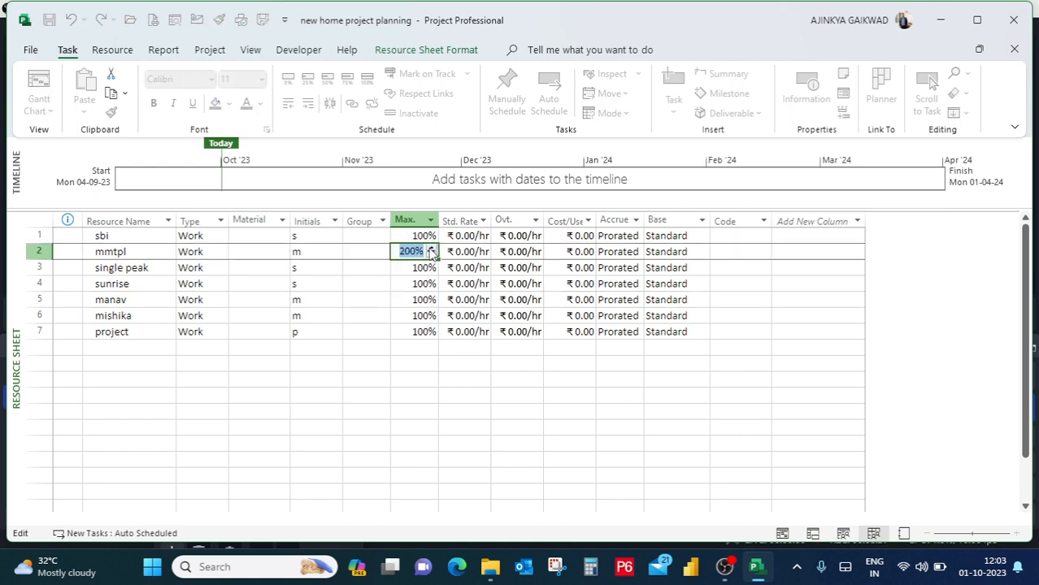
pyautogui.click(481, 375)
# Examine the standard and overtime rate fields of the mmtpl and sbi resources.
pyautogui.click(477, 252)
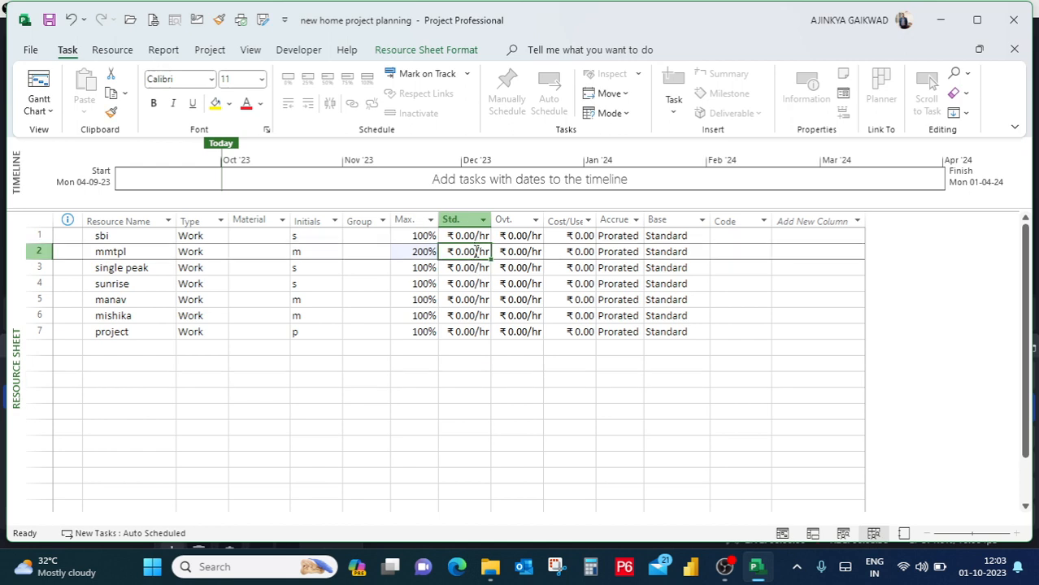
pyautogui.click(476, 252)
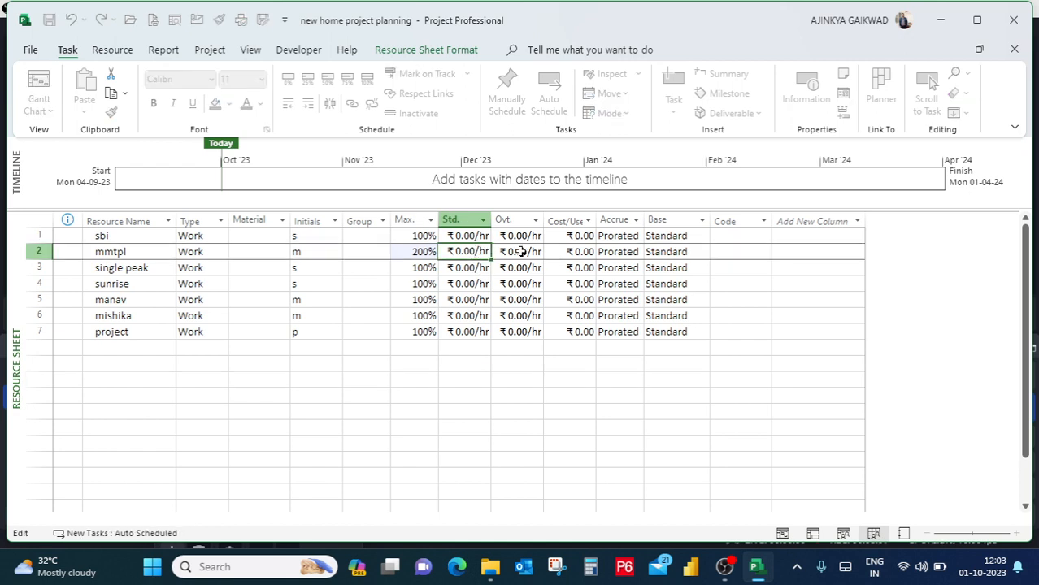
pyautogui.click(520, 252)
pyautogui.click(449, 252)
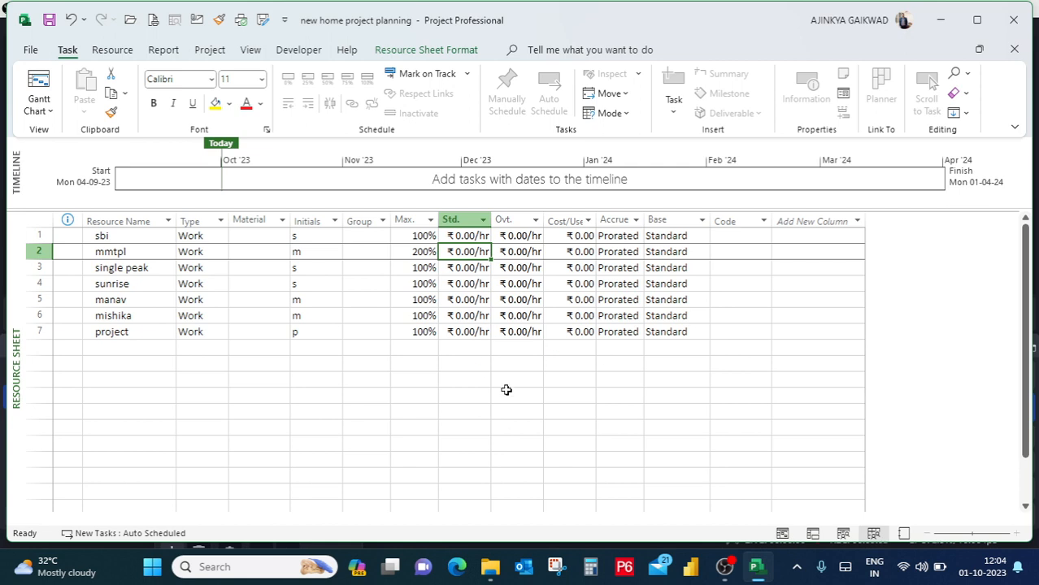
pyautogui.click(442, 363)
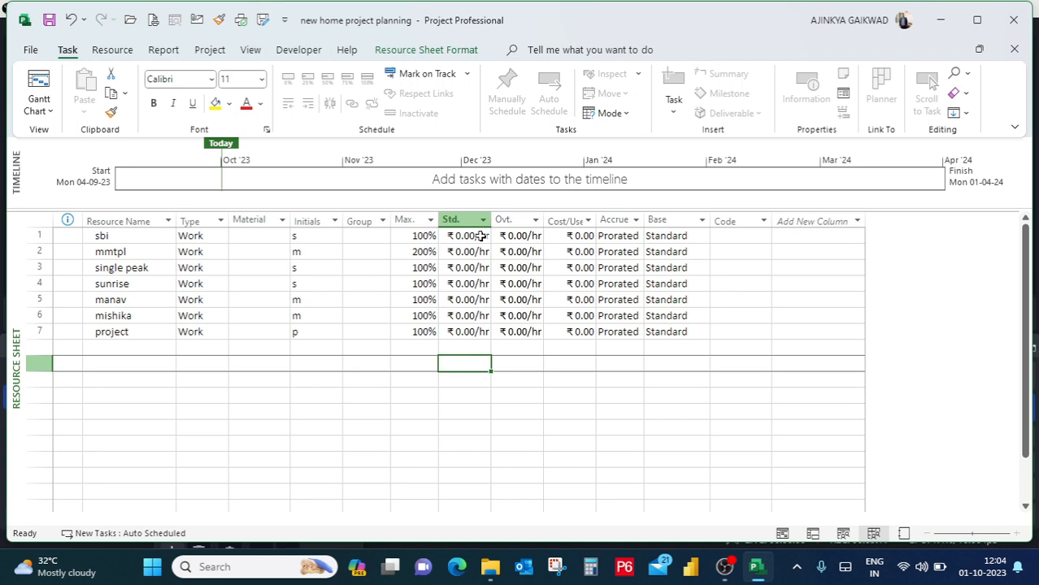
pyautogui.click(517, 239)
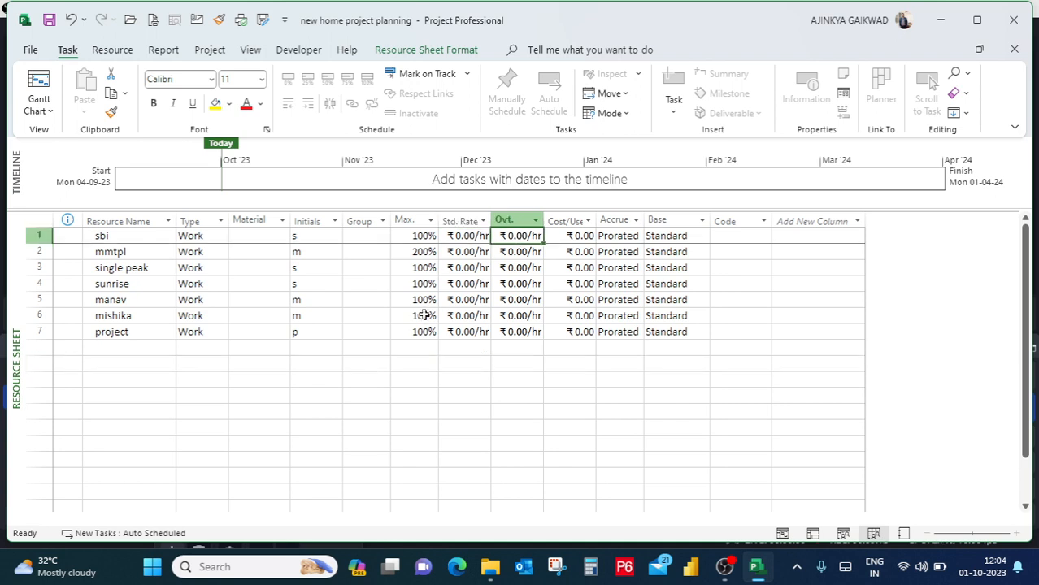
# Switch to the Gantt Chart view and apply the orange scheduling style to the task bars.
pyautogui.click(45, 111)
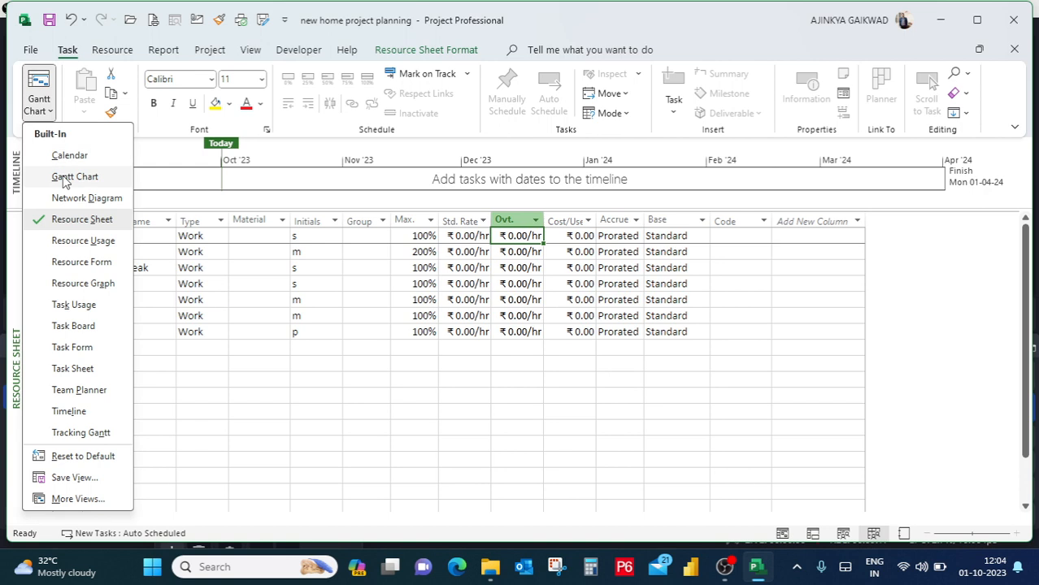
pyautogui.click(65, 179)
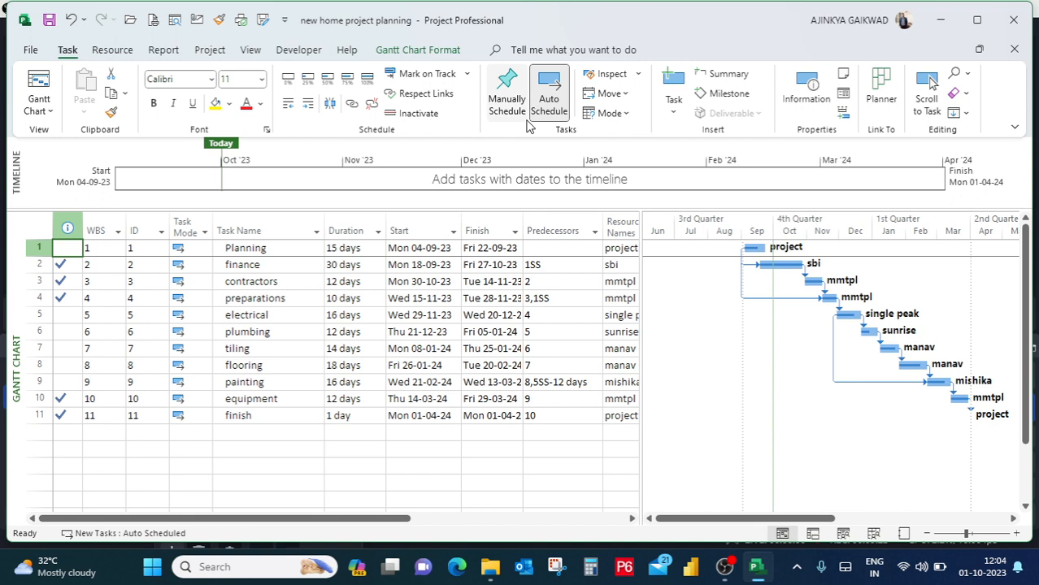
pyautogui.click(447, 54)
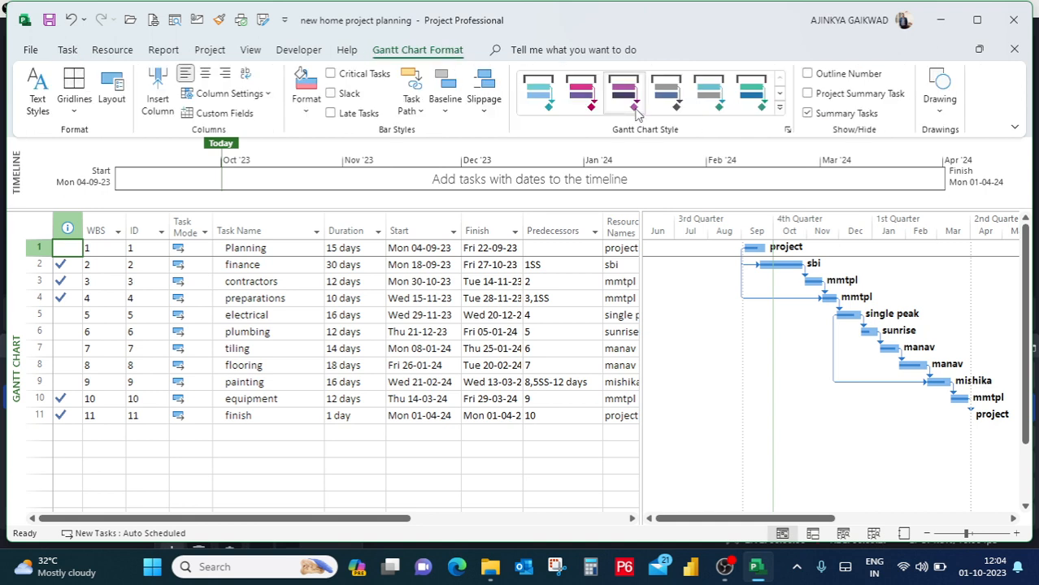
pyautogui.click(779, 107)
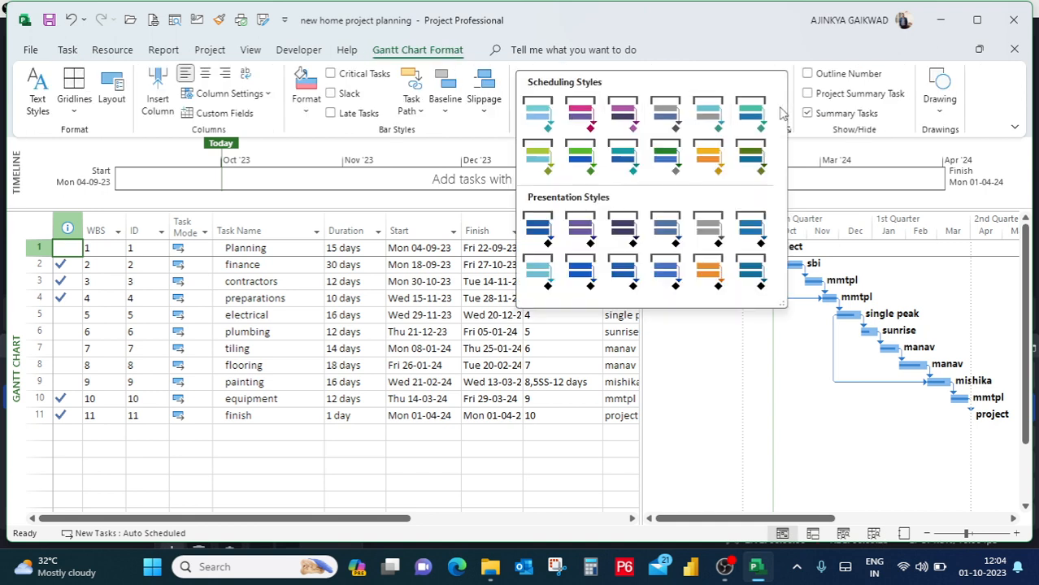
pyautogui.click(709, 157)
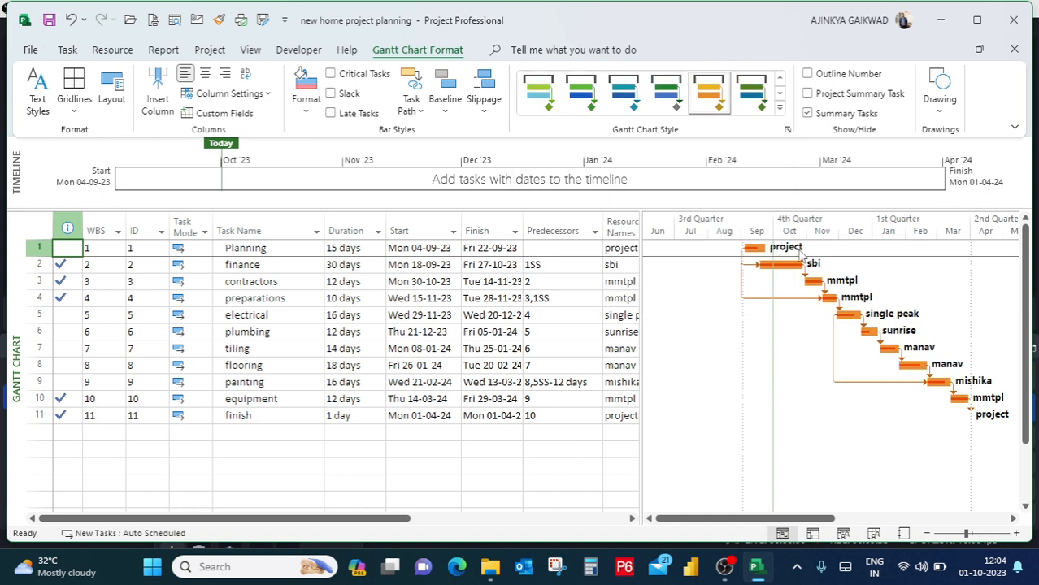
# Show critical tasks, slack and late tasks on the Gantt chart bars.
pyautogui.click(331, 75)
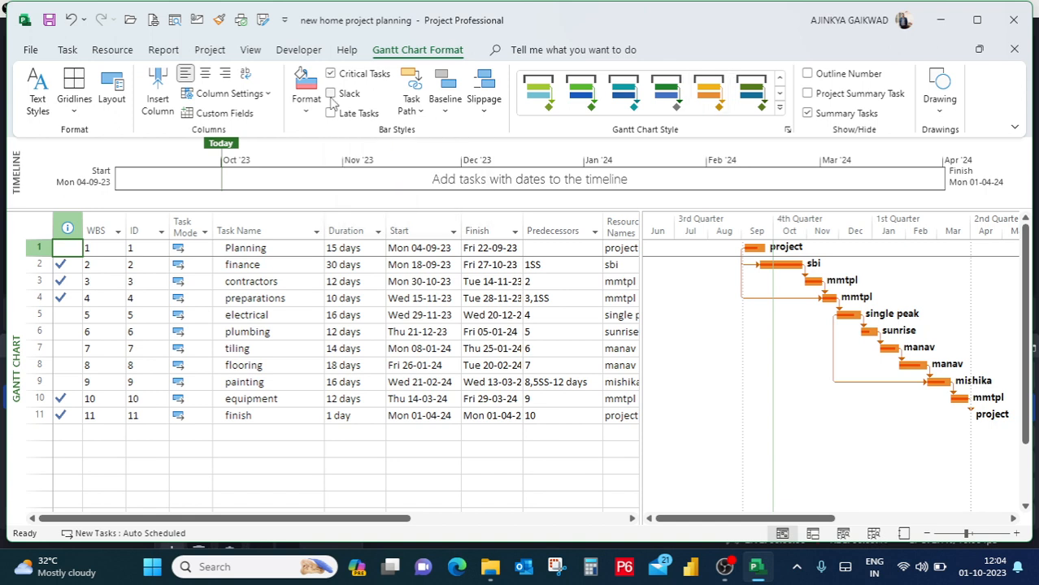
pyautogui.click(331, 94)
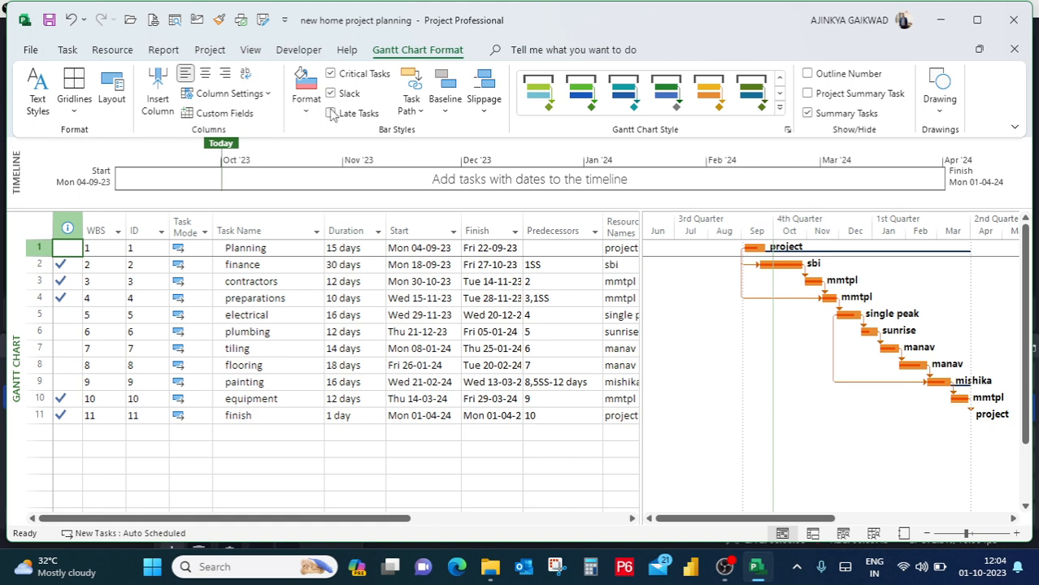
pyautogui.click(331, 114)
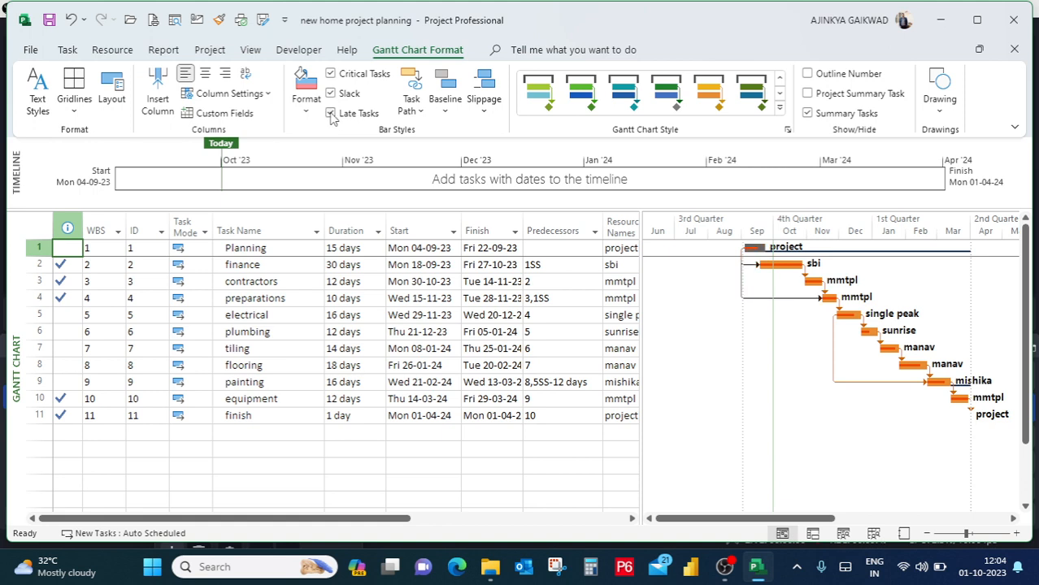
# Examine the bar shape and bar text settings for the Planning task in the Format Bar dialog.
pyautogui.click(303, 112)
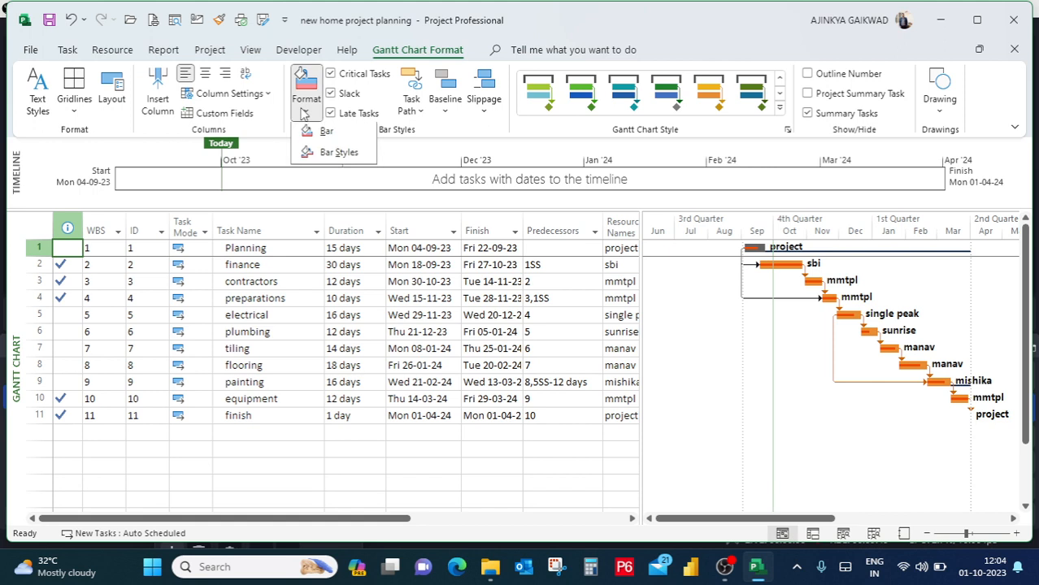
pyautogui.click(446, 132)
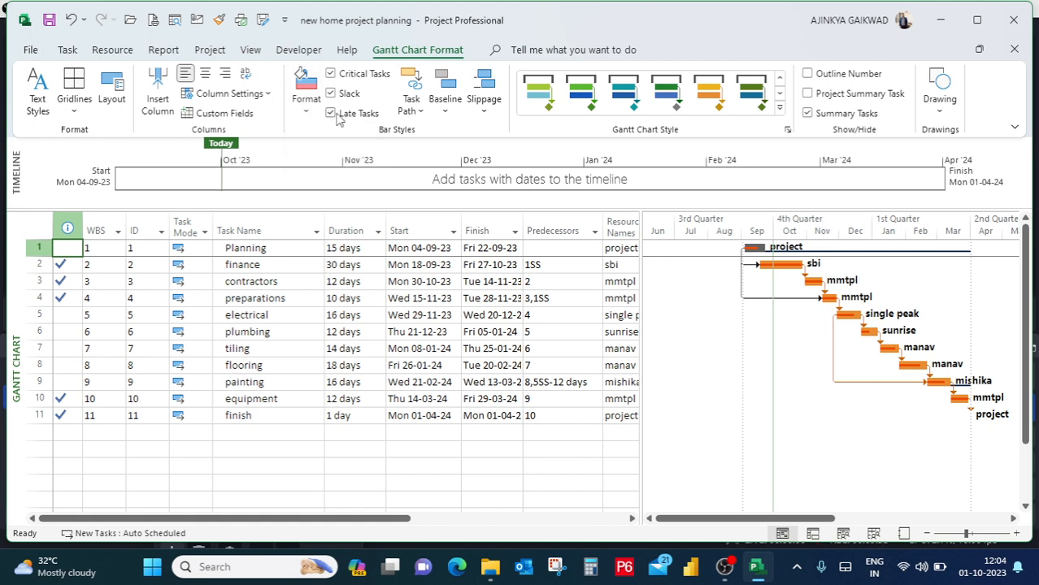
pyautogui.click(309, 114)
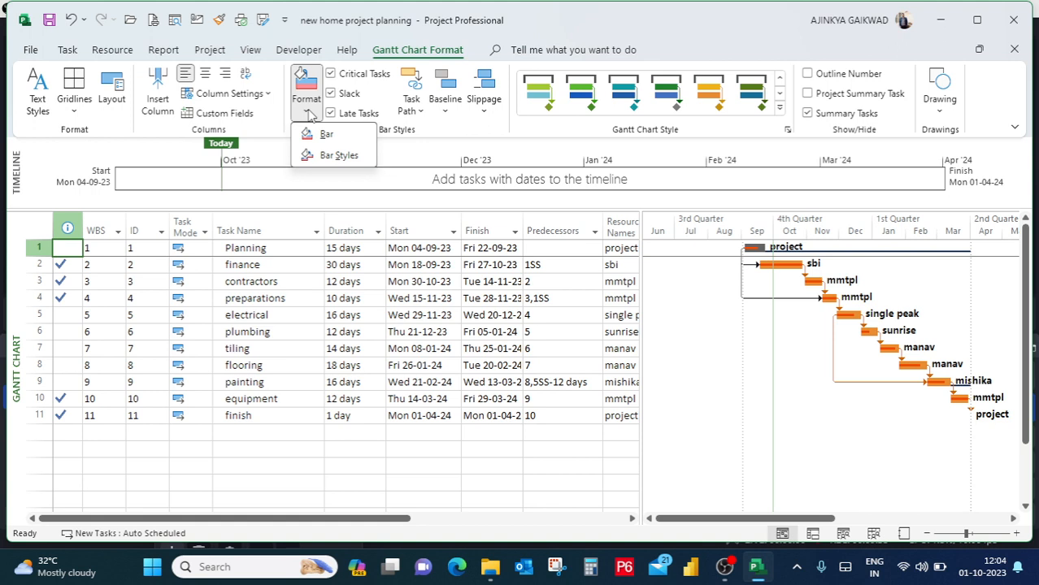
pyautogui.click(325, 134)
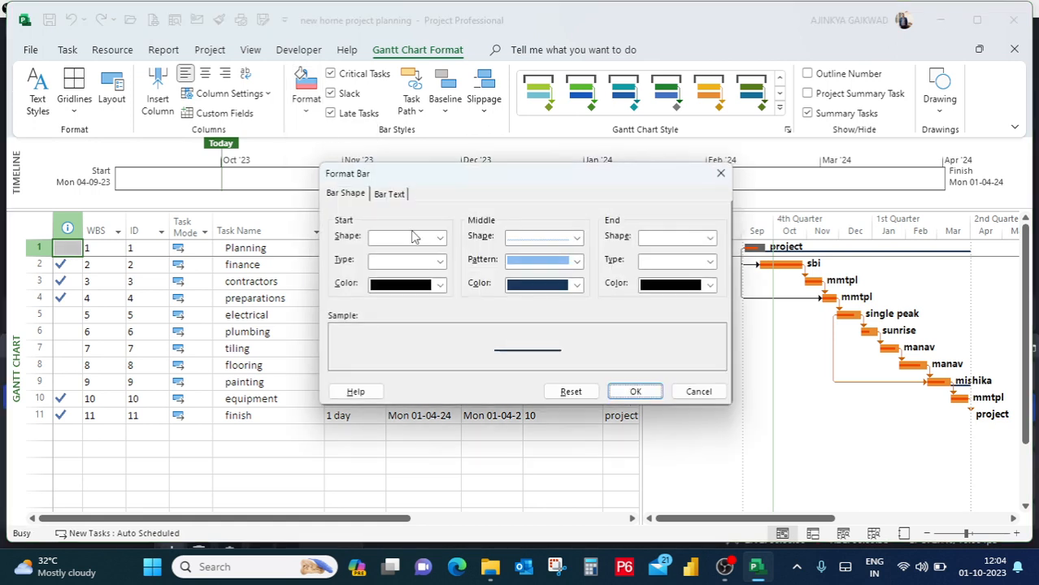
pyautogui.click(401, 195)
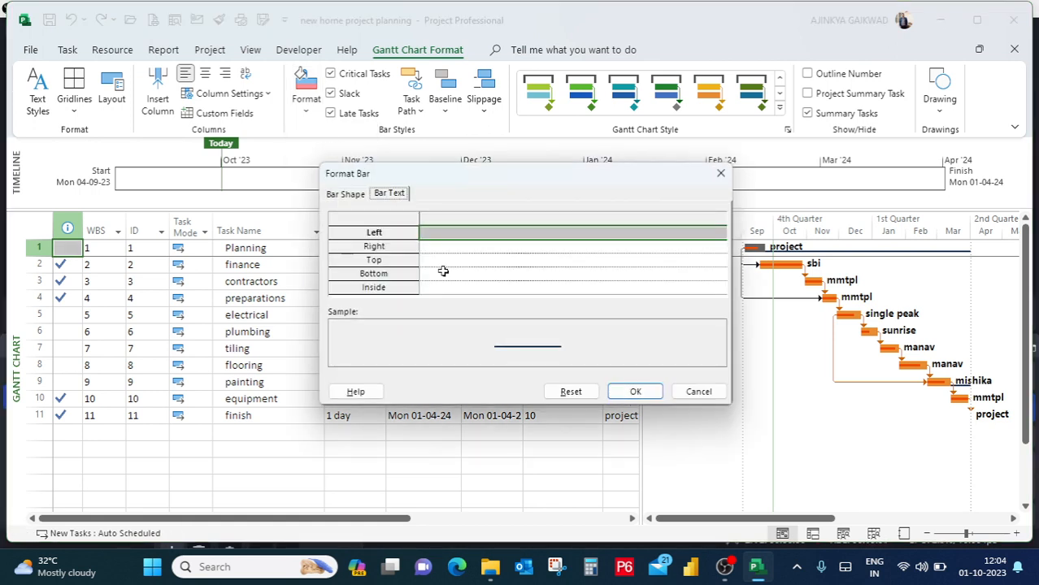
pyautogui.click(390, 249)
pyautogui.click(390, 259)
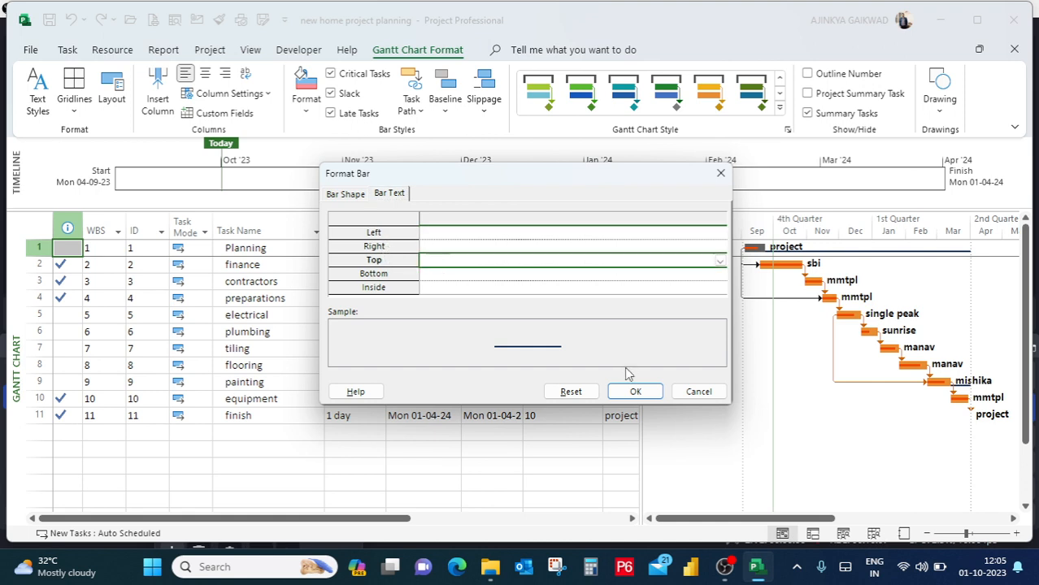
pyautogui.click(636, 392)
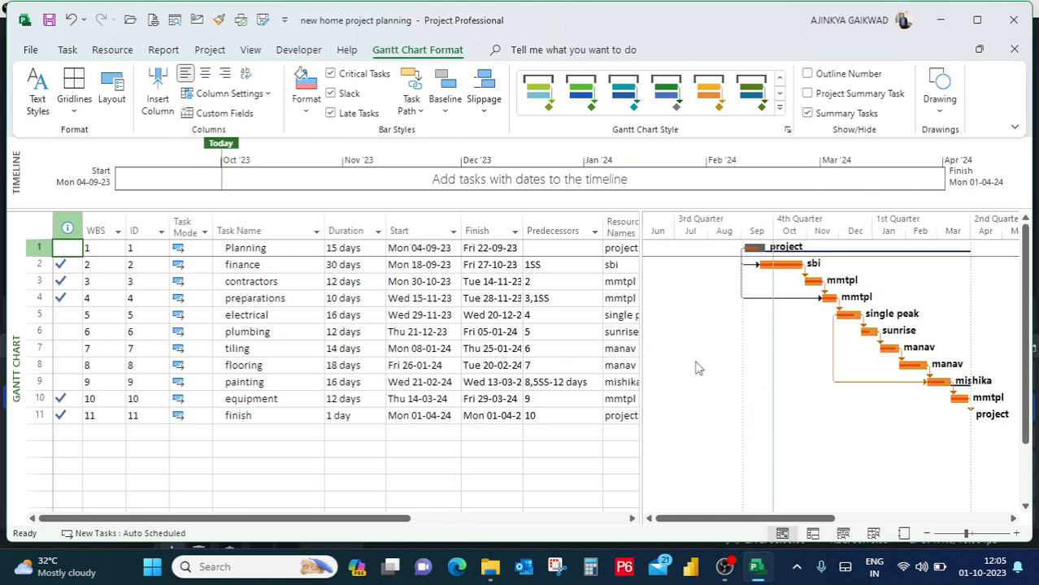
# Update work as complete through 01-10-23 for the entire project, using the 0% - 100% complete option.
pyautogui.click(209, 50)
pyautogui.click(655, 94)
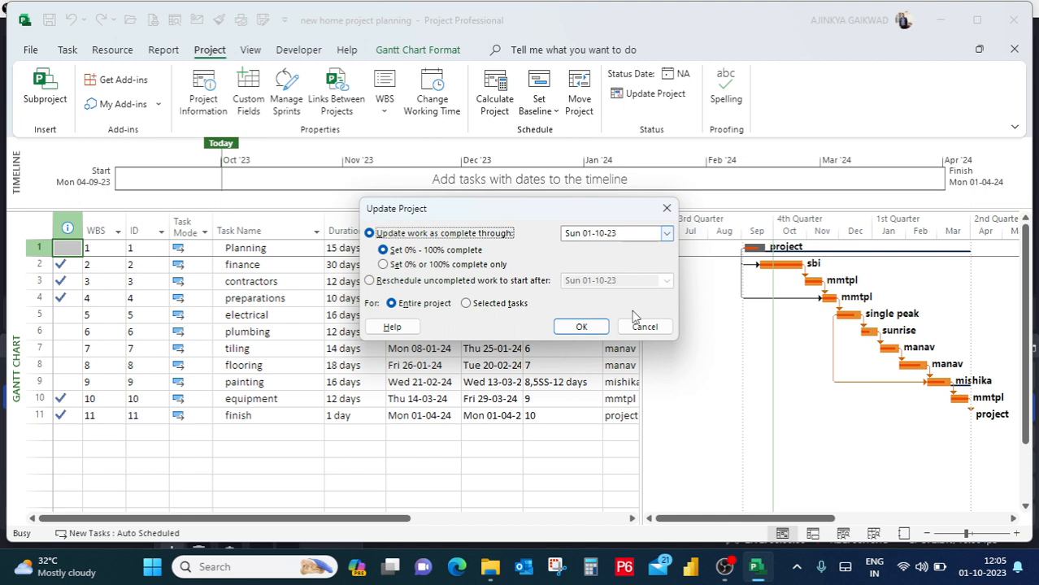
pyautogui.click(590, 329)
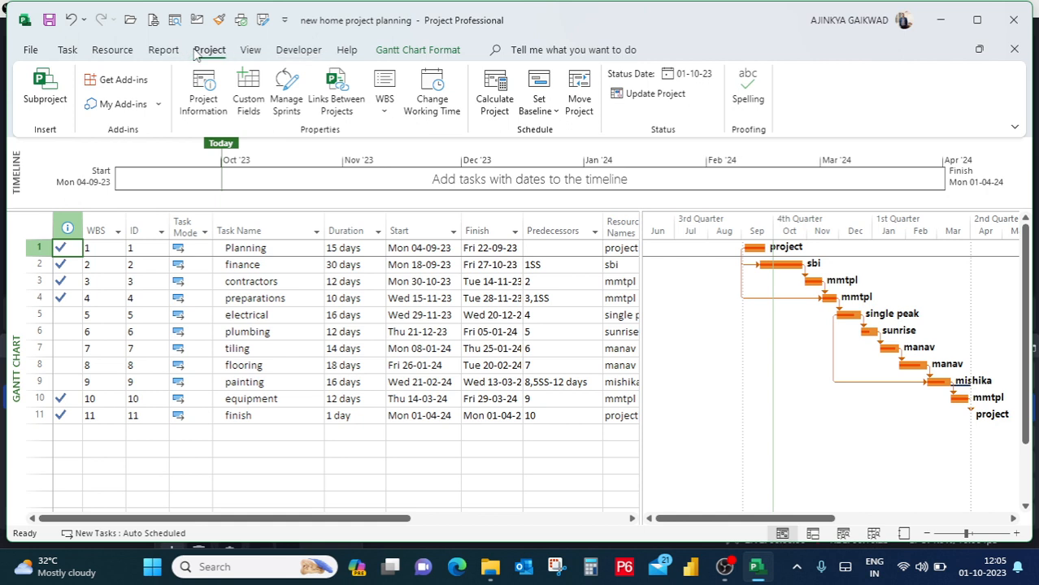
pyautogui.click(249, 51)
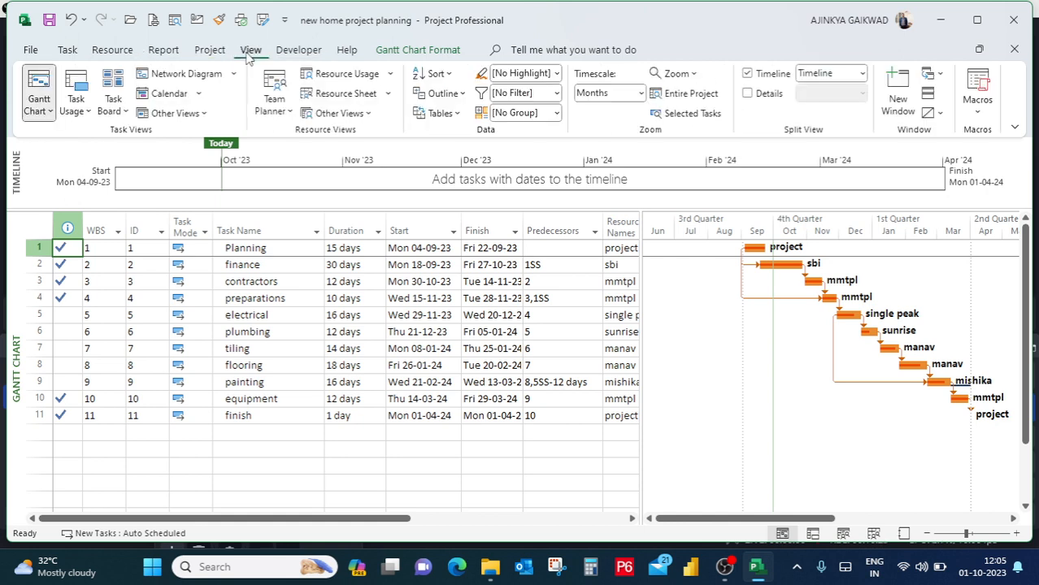
pyautogui.click(445, 52)
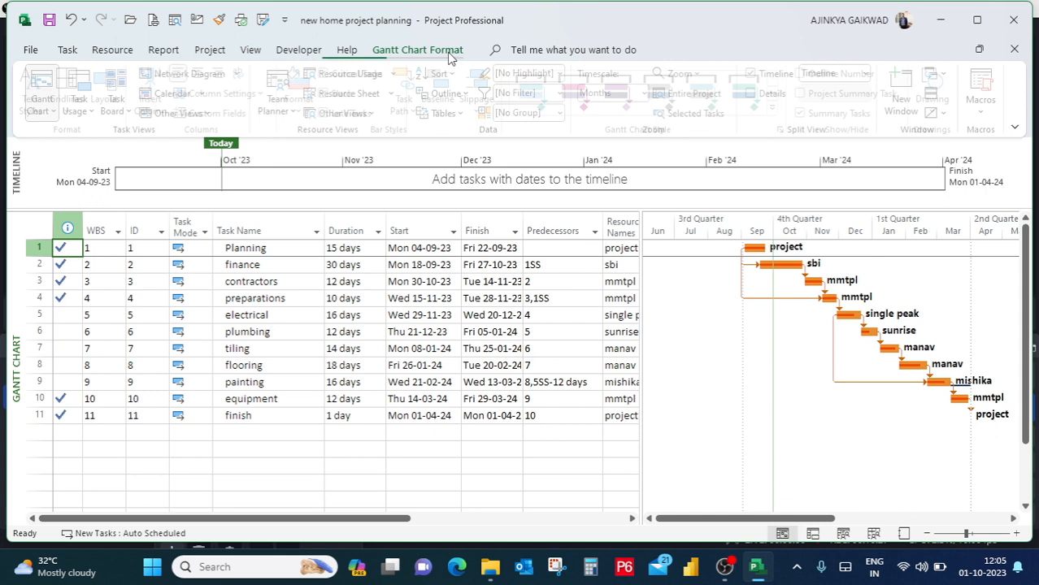
pyautogui.click(312, 114)
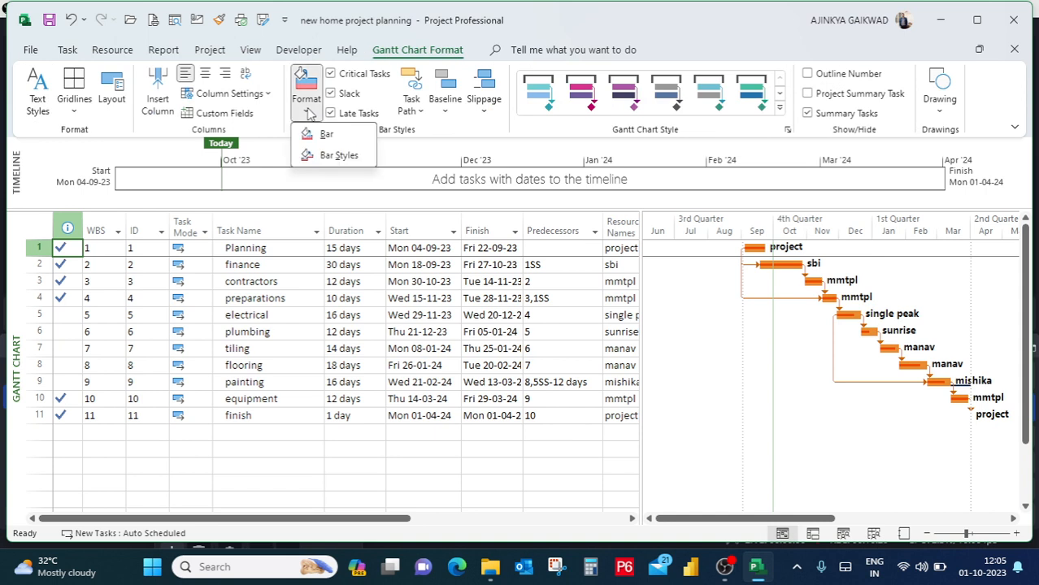
pyautogui.click(321, 134)
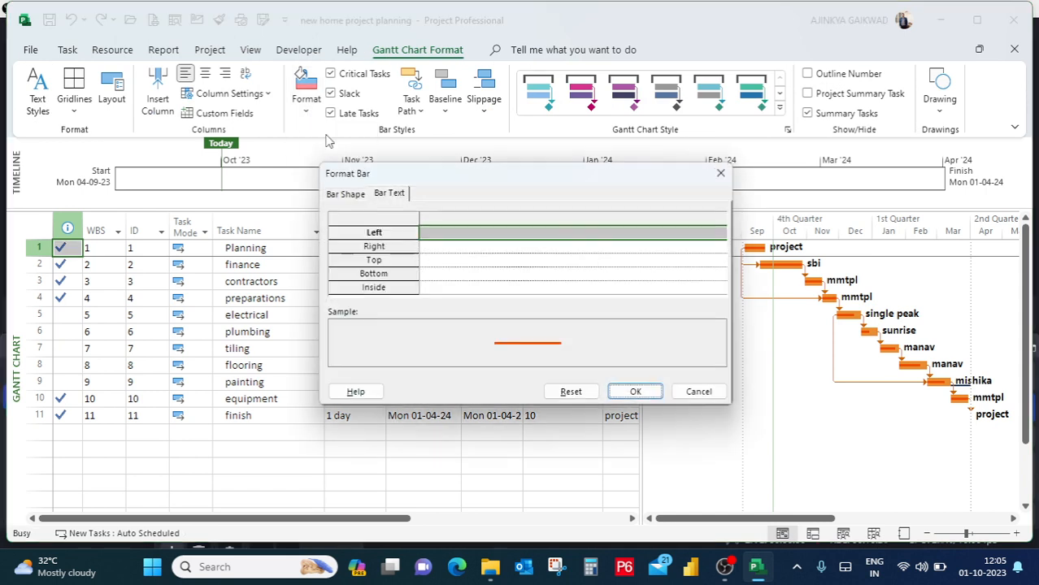
pyautogui.click(427, 257)
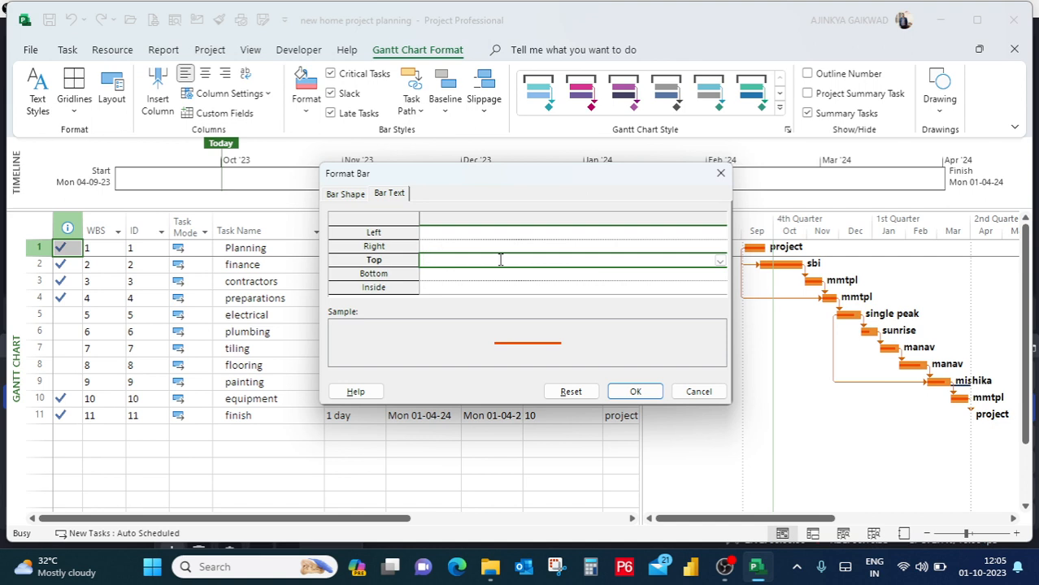
pyautogui.click(720, 262)
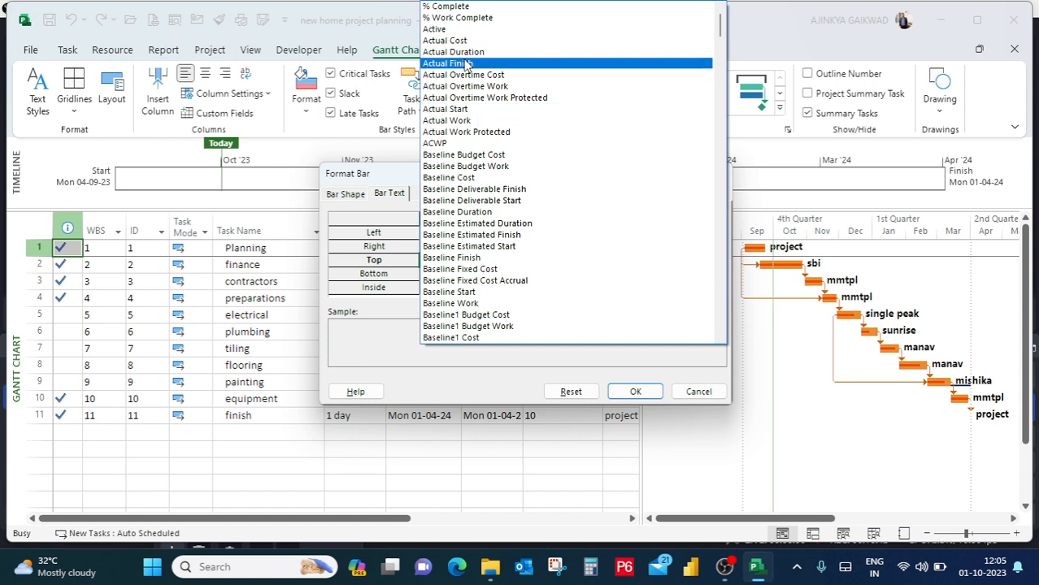
pyautogui.click(457, 10)
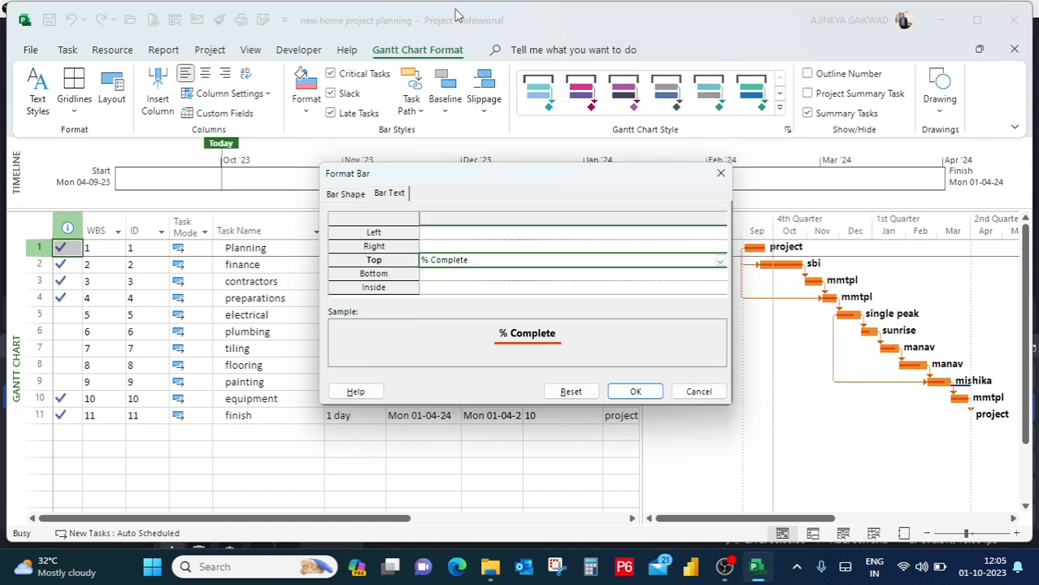
pyautogui.click(561, 392)
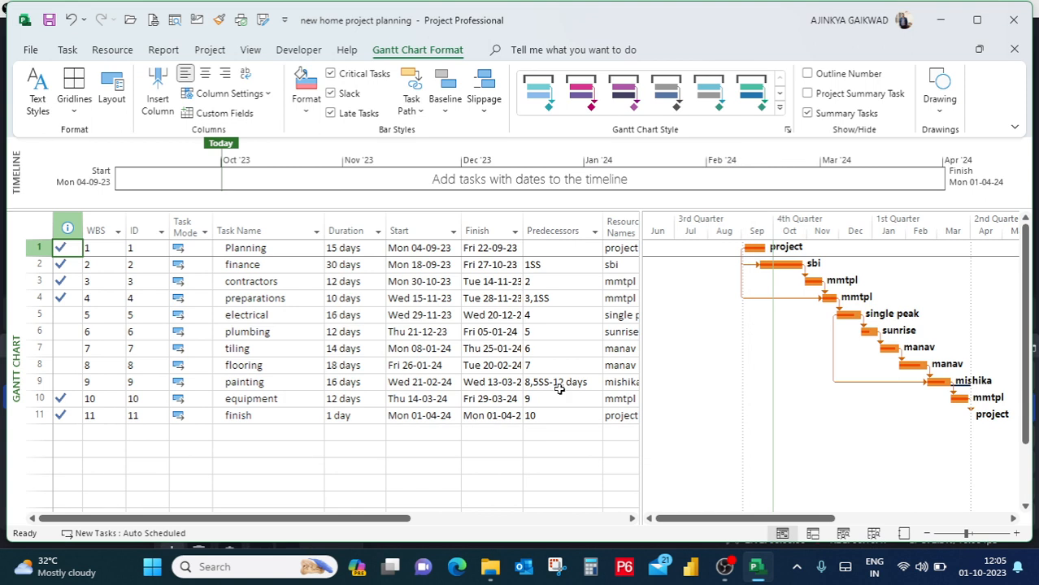
# Format the Planning task's bar text to show % Complete above its Gantt bar.
pyautogui.click(307, 103)
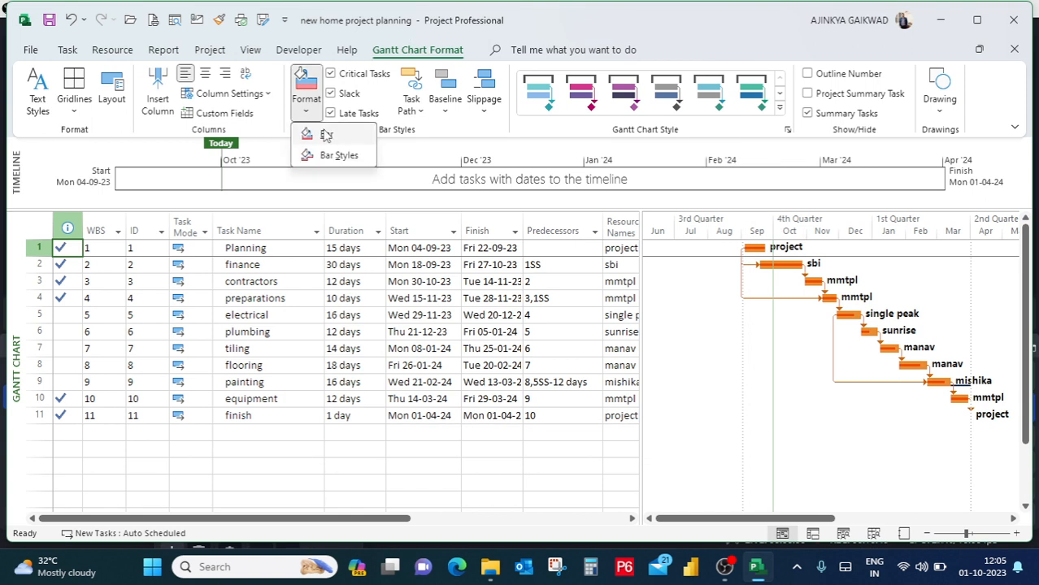
pyautogui.click(326, 135)
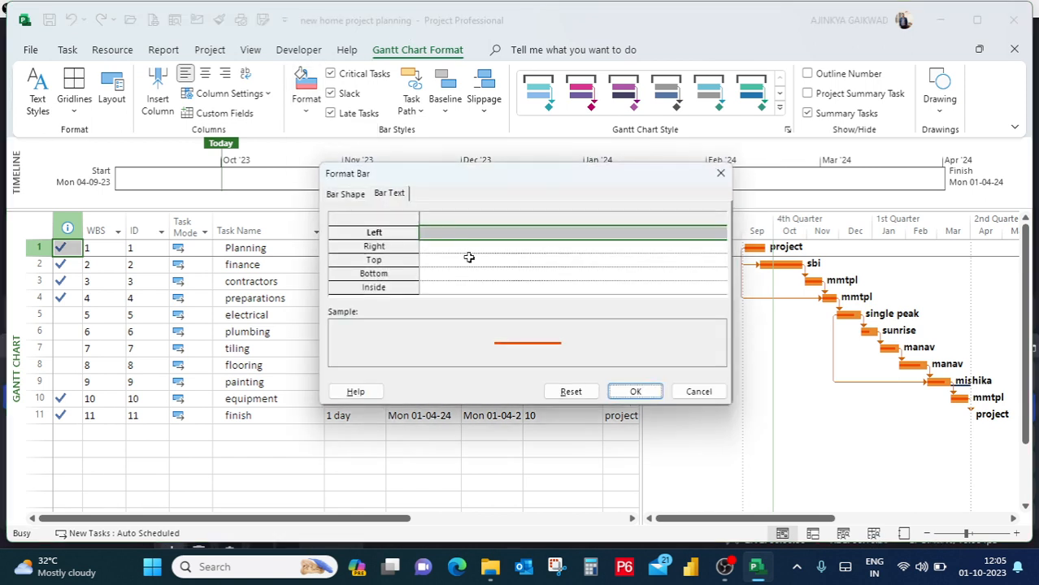
pyautogui.click(469, 257)
pyautogui.click(723, 260)
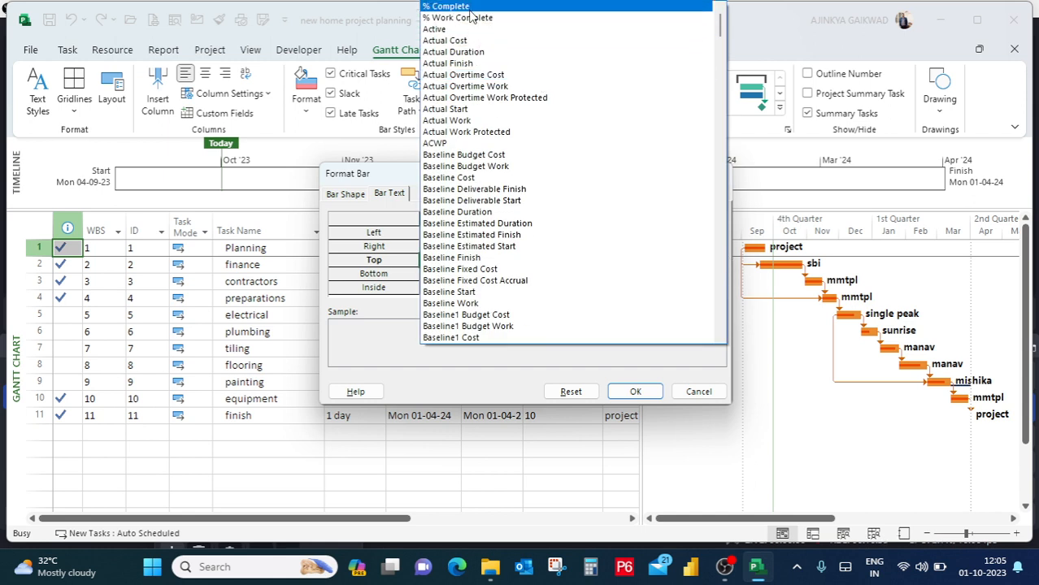
pyautogui.click(470, 8)
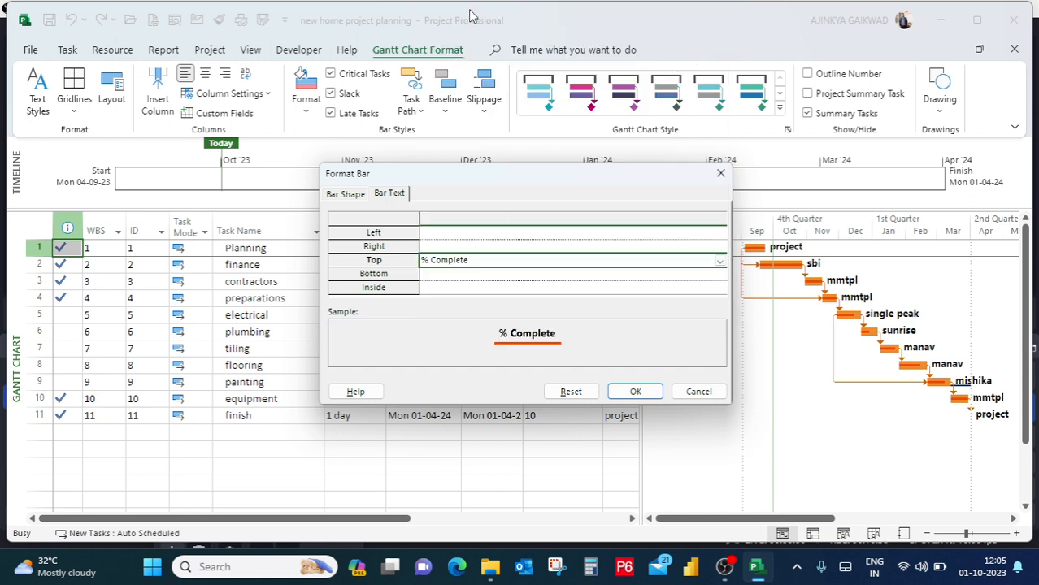
pyautogui.click(621, 394)
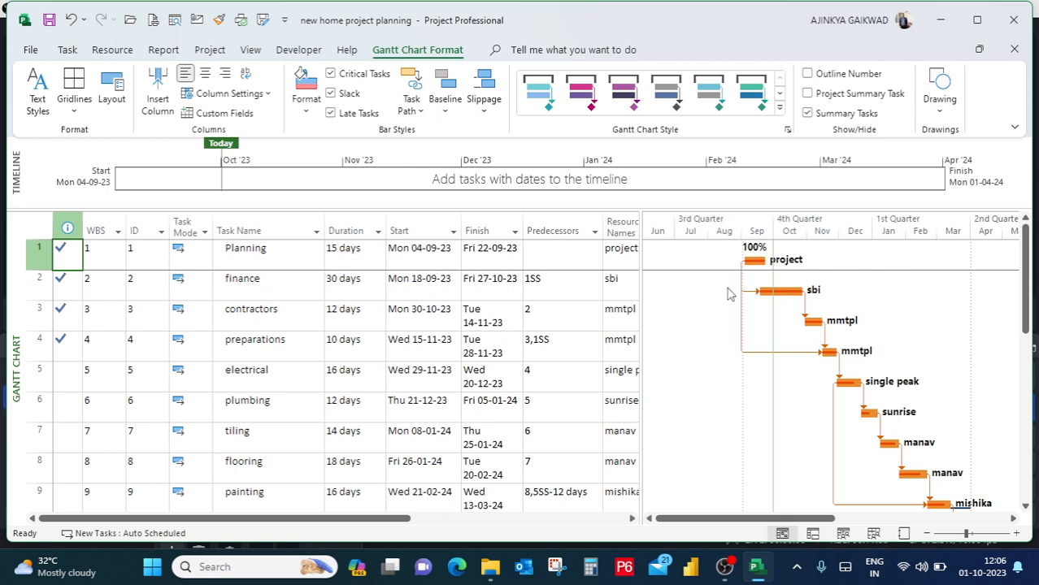
# Reset the Planning task's individual bar formatting to the default.
pyautogui.click(307, 101)
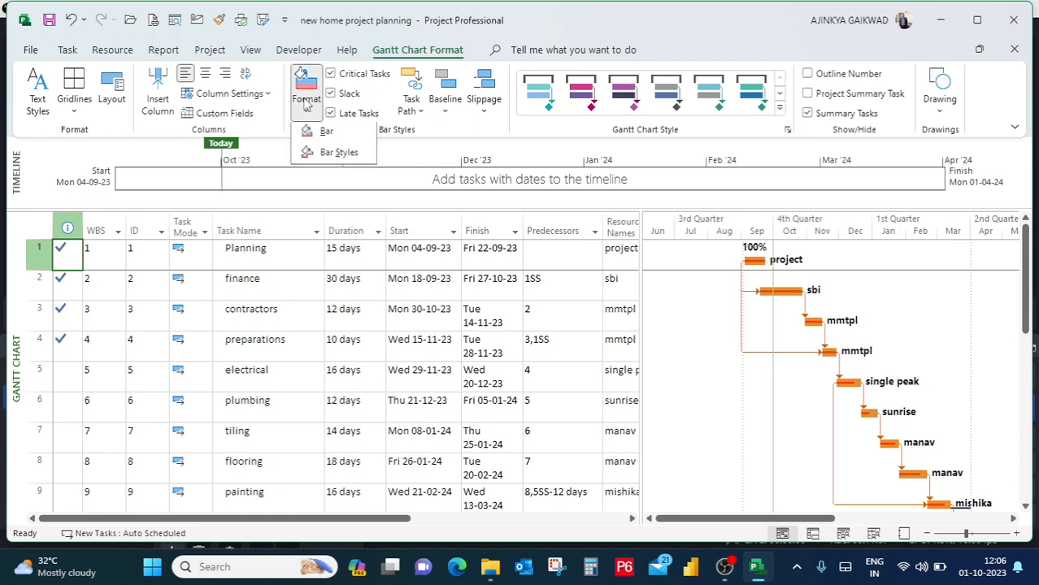
pyautogui.click(326, 135)
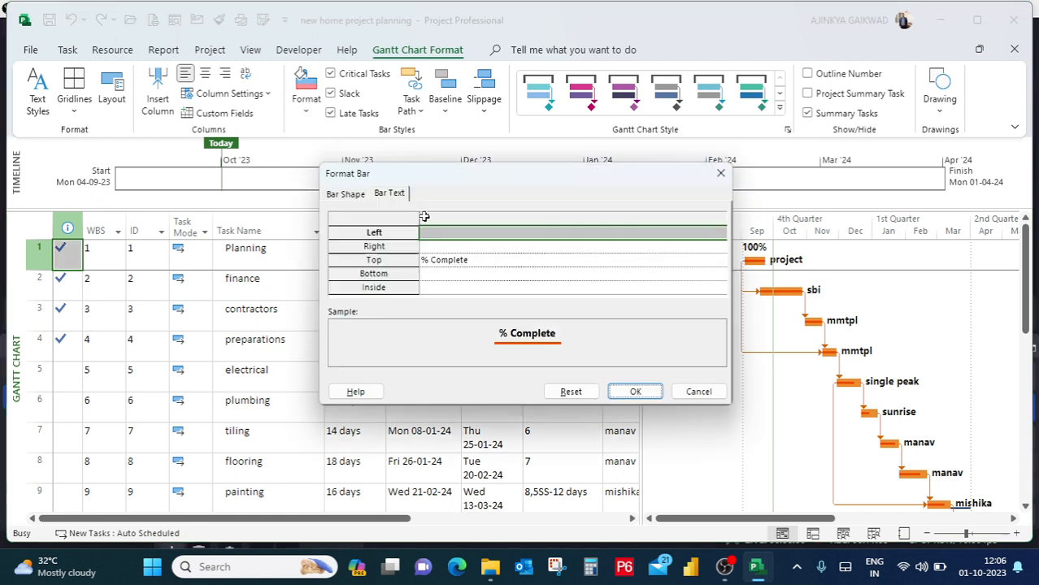
pyautogui.click(570, 391)
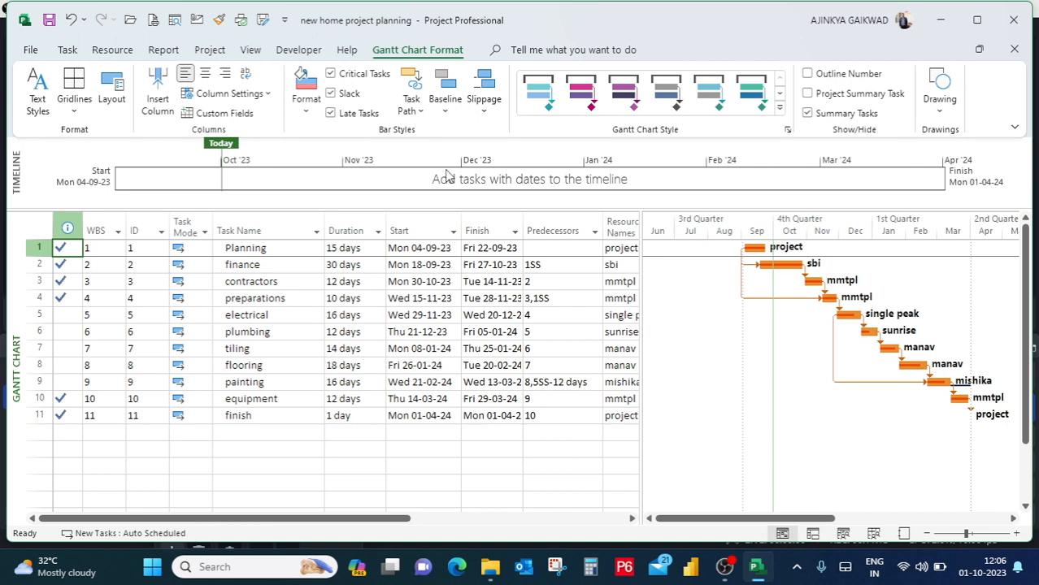
# Show the project summary task and widen the Task Name and Finish columns to fit their contents.
pyautogui.click(807, 94)
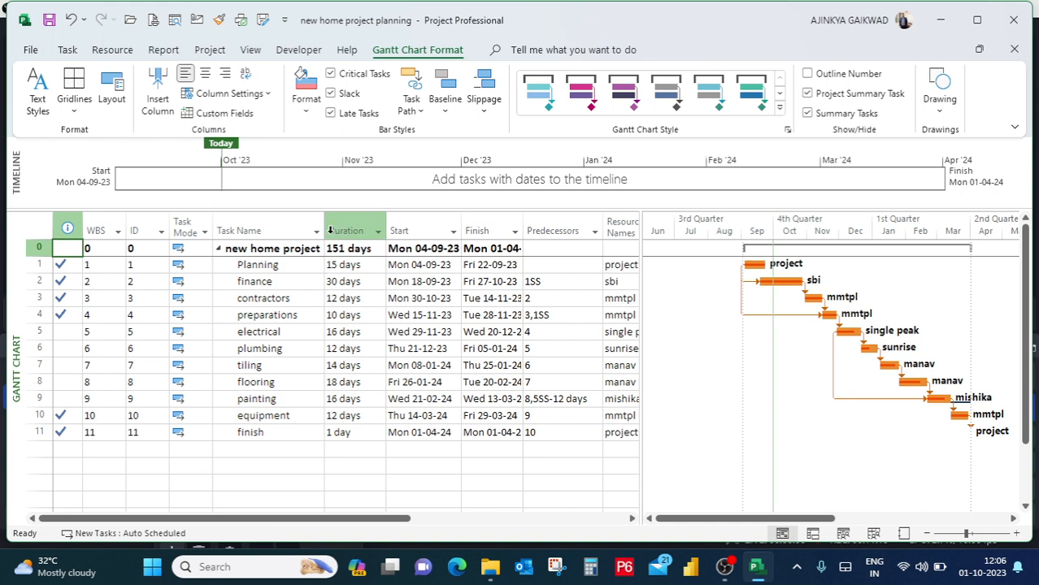
pyautogui.moveTo(328, 225); pyautogui.dragTo(379, 224)
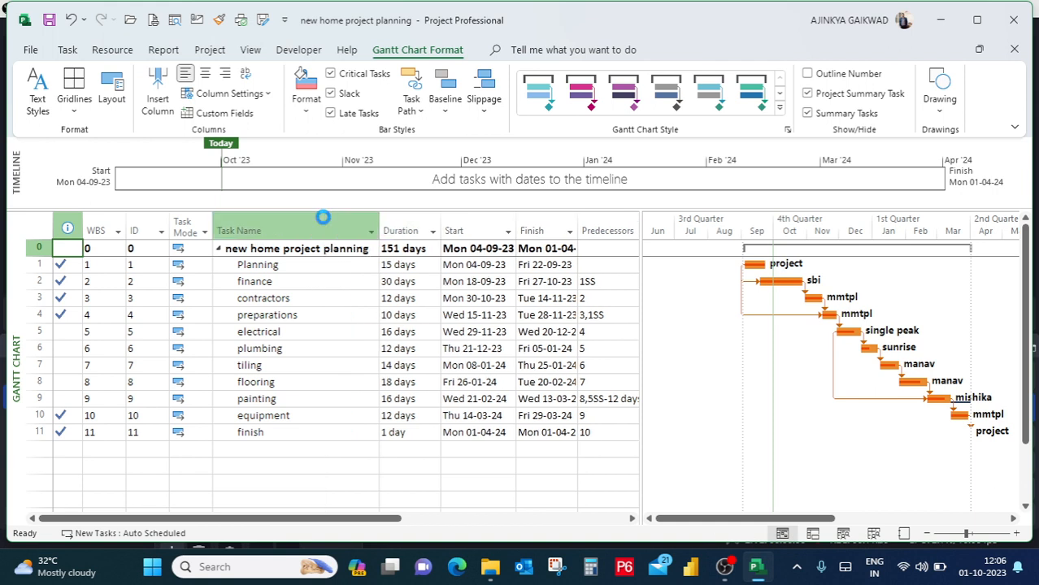
pyautogui.click(426, 293)
pyautogui.click(417, 249)
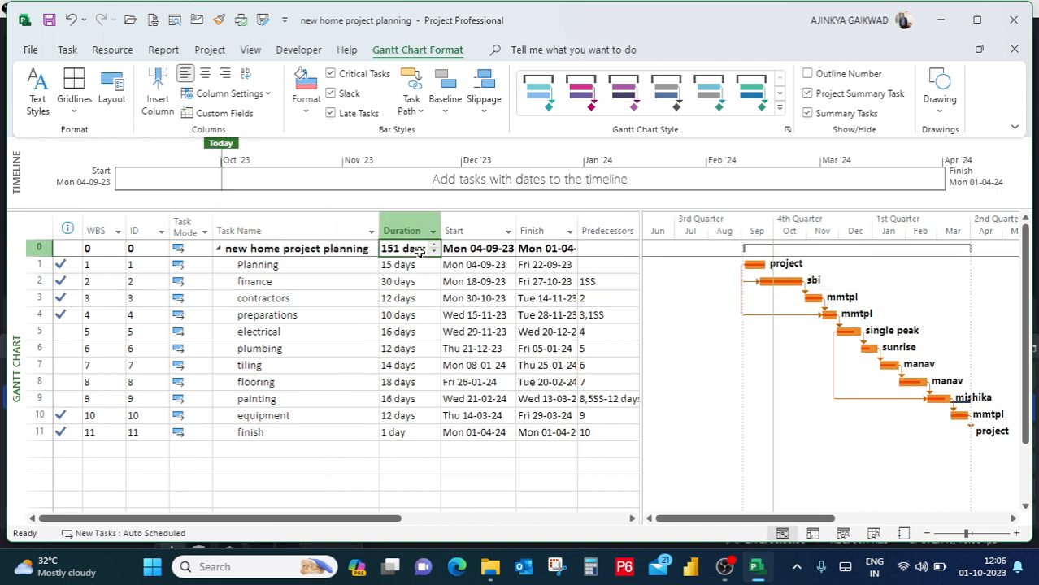
pyautogui.click(498, 248)
pyautogui.click(553, 250)
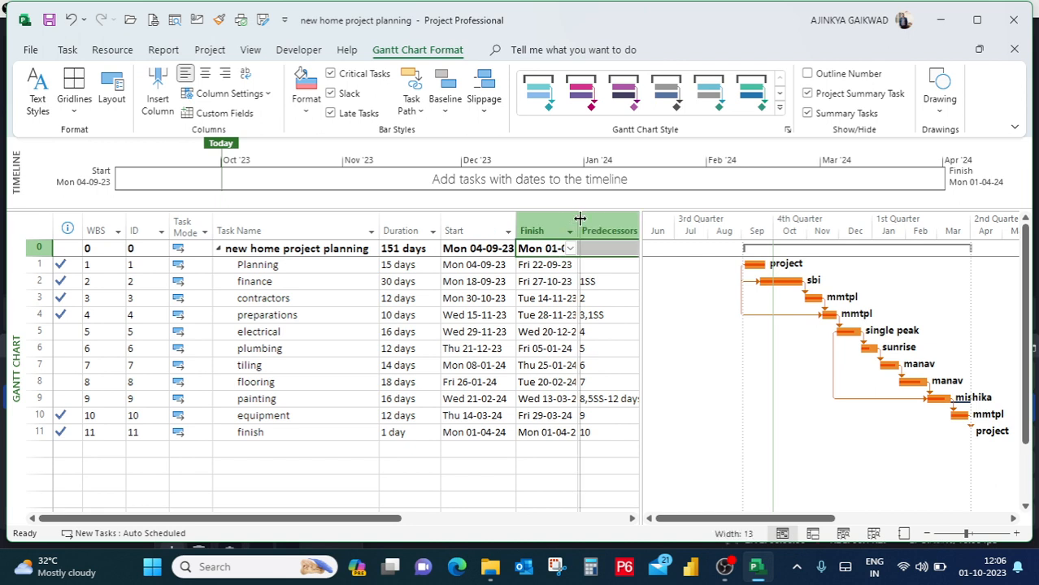
pyautogui.doubleClick(578, 230)
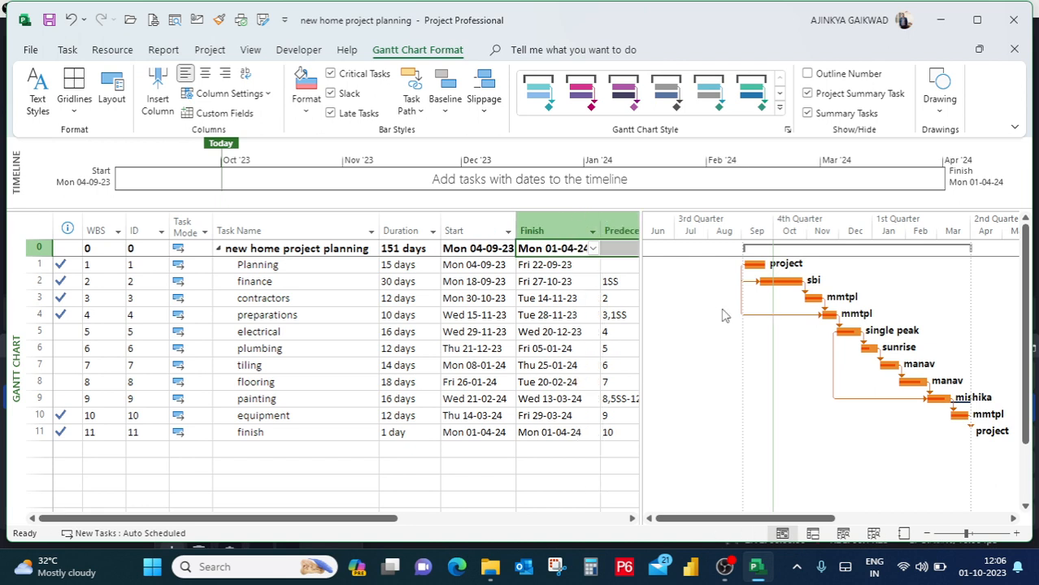
# Turn on outline numbers in front of the task names, and hide them again.
pyautogui.click(829, 75)
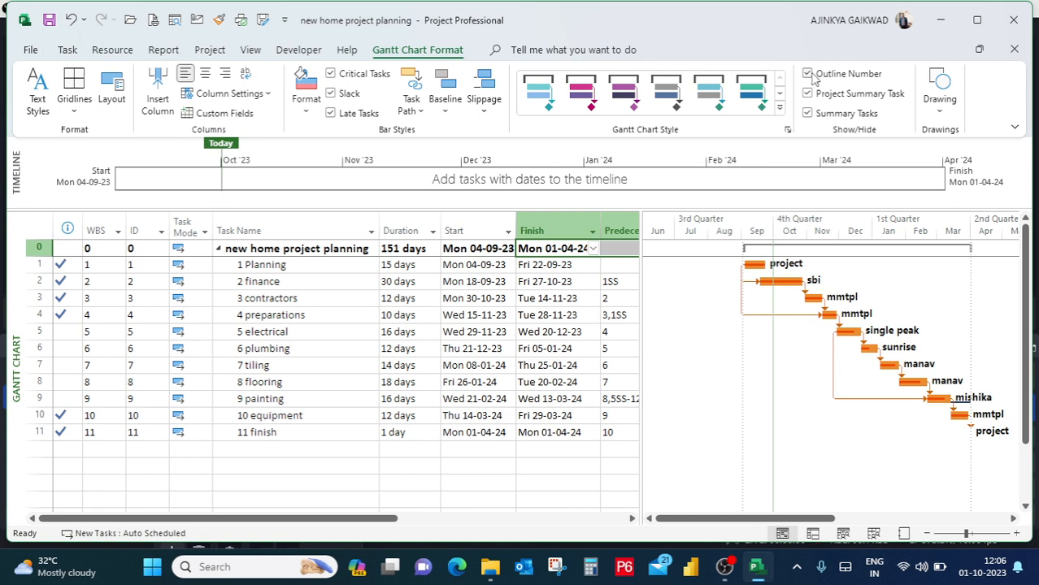
pyautogui.click(808, 74)
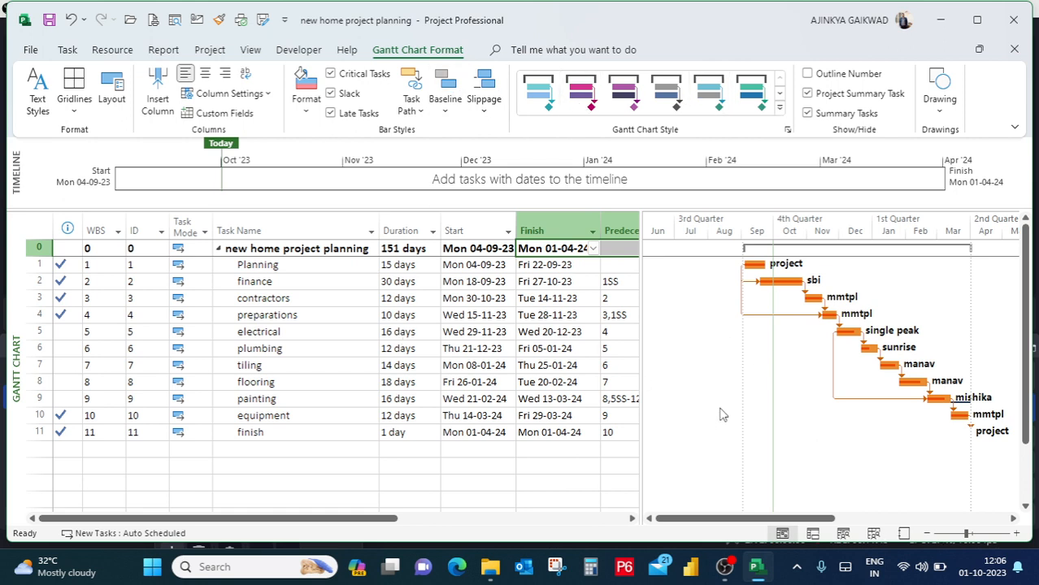
pyautogui.click(325, 270)
pyautogui.click(325, 284)
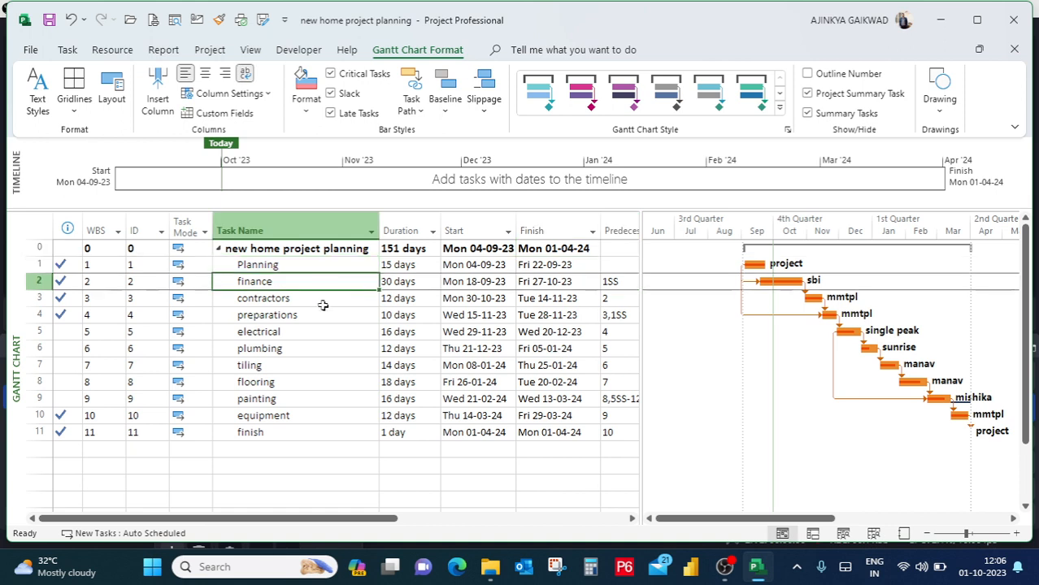
pyautogui.click(325, 301)
pyautogui.click(322, 332)
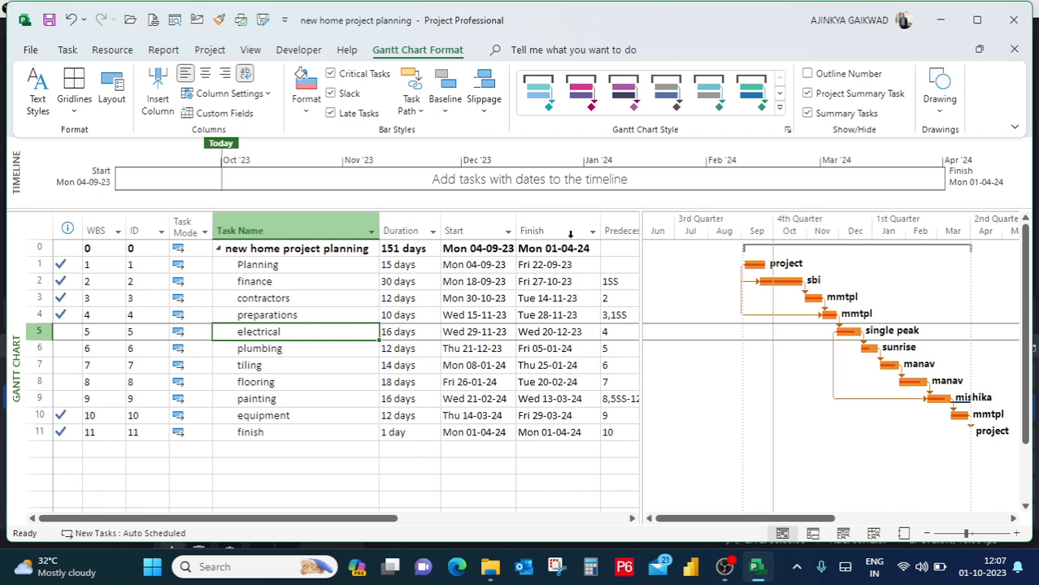
# Insert a % Complete column before the Start column and narrow it.
pyautogui.click(471, 224)
pyautogui.rightClick(473, 229)
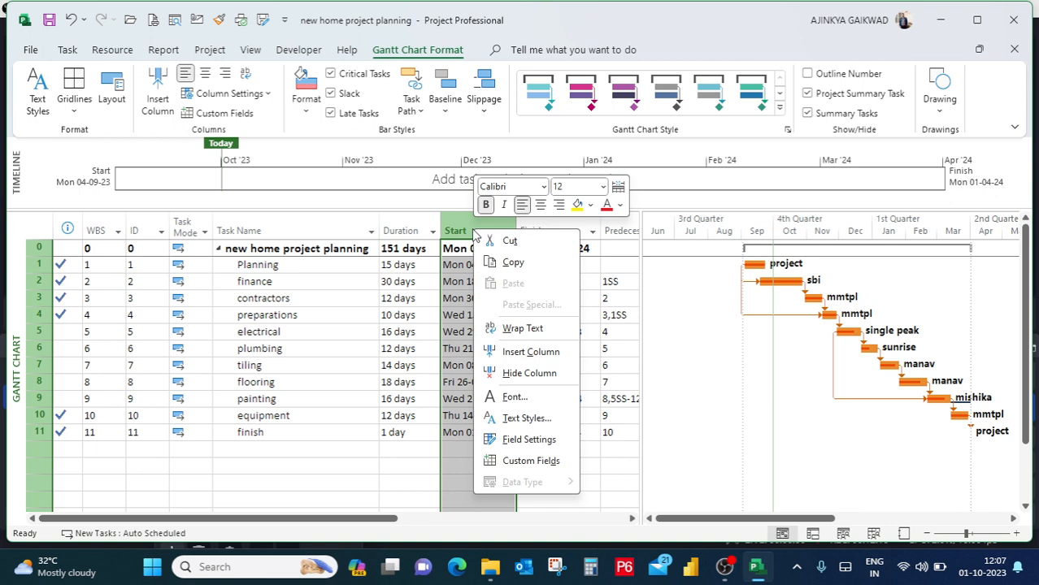
pyautogui.click(530, 353)
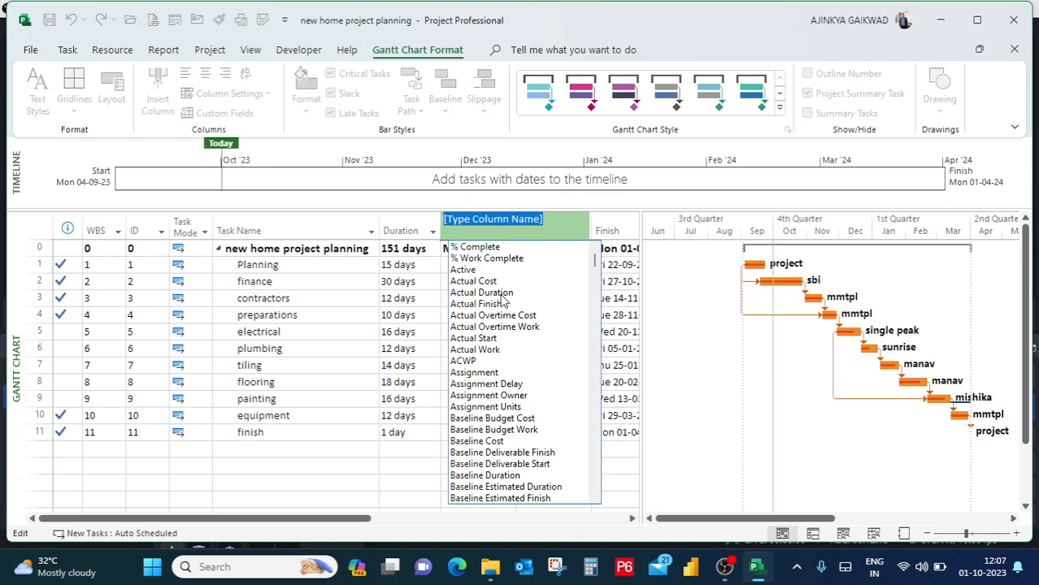
pyautogui.click(488, 249)
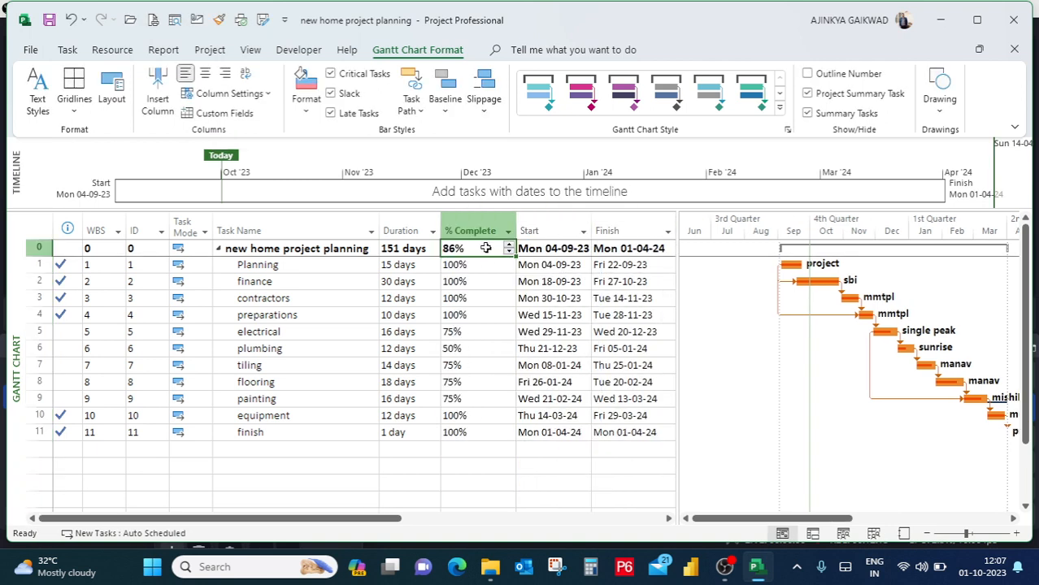
pyautogui.click(479, 335)
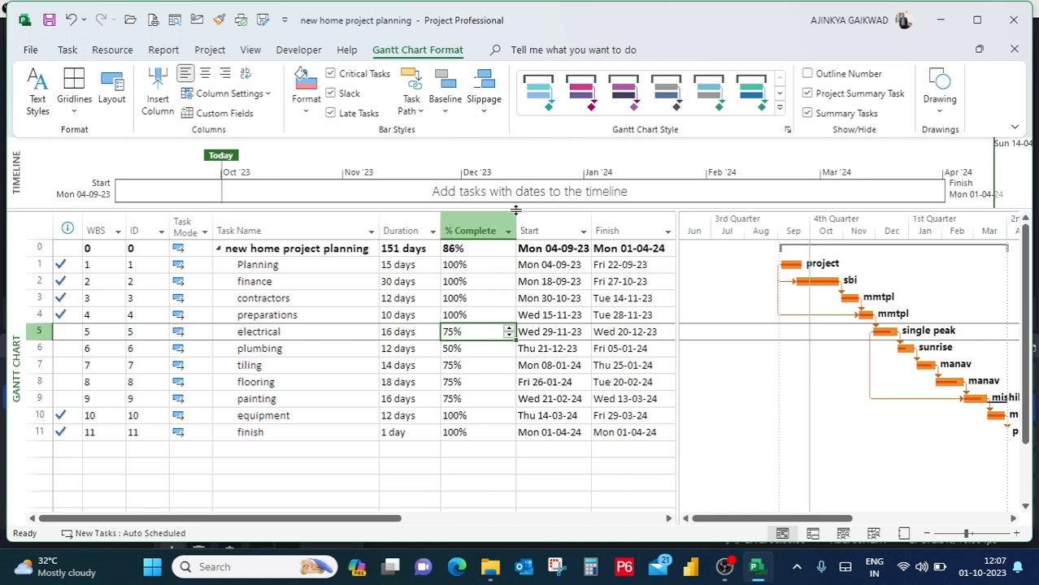
pyautogui.moveTo(516, 213); pyautogui.dragTo(493, 220)
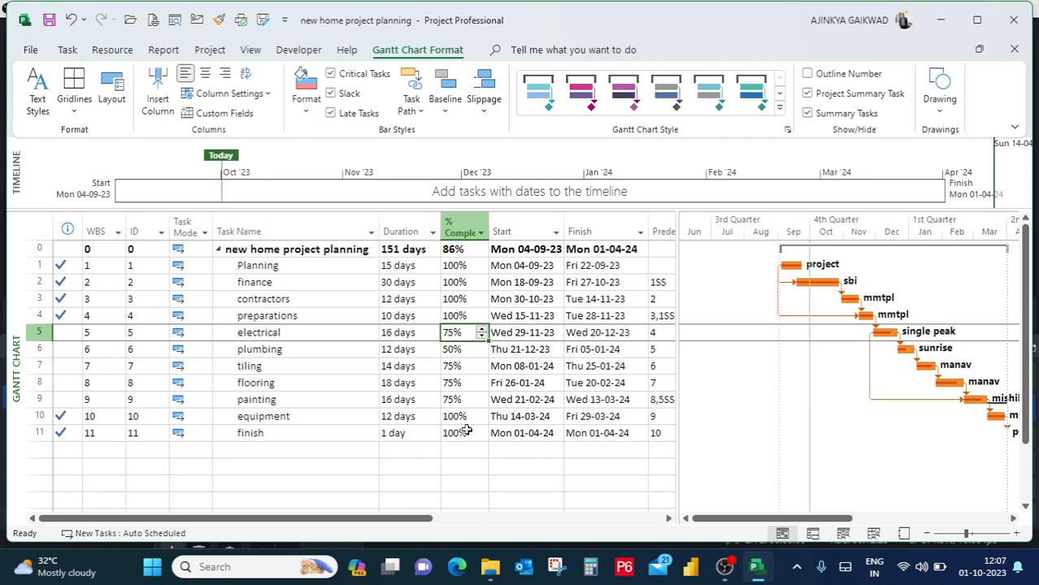
pyautogui.click(458, 481)
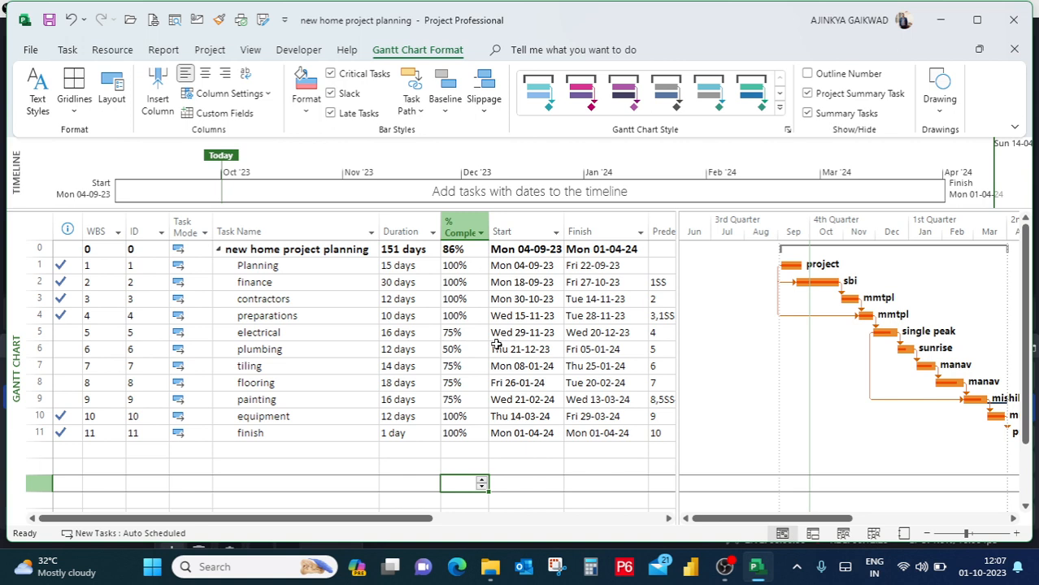
# Review the Planning task's general information, predecessors, resources, advanced settings and notes.
pyautogui.doubleClick(291, 265)
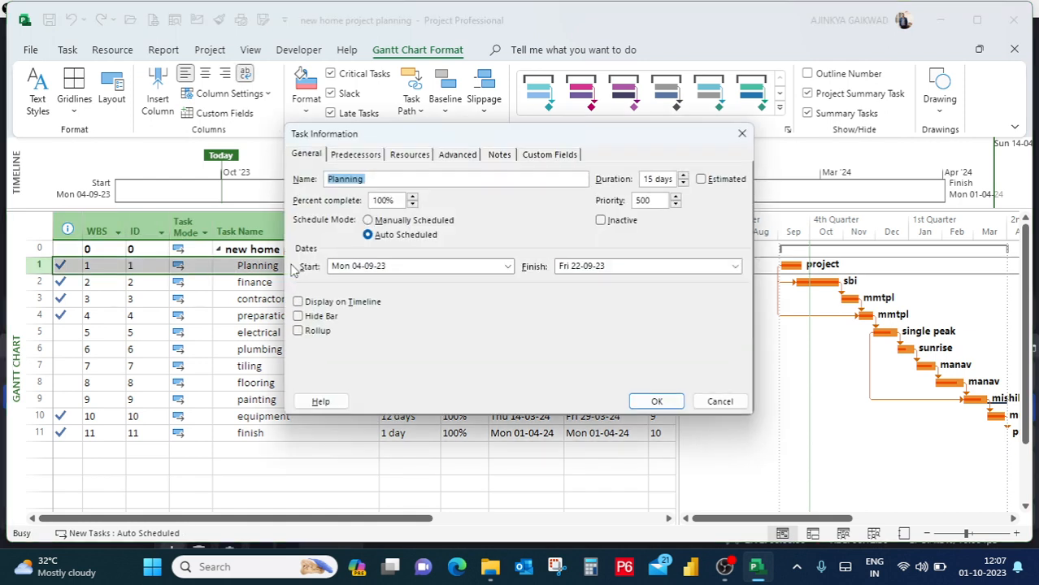
pyautogui.click(383, 179)
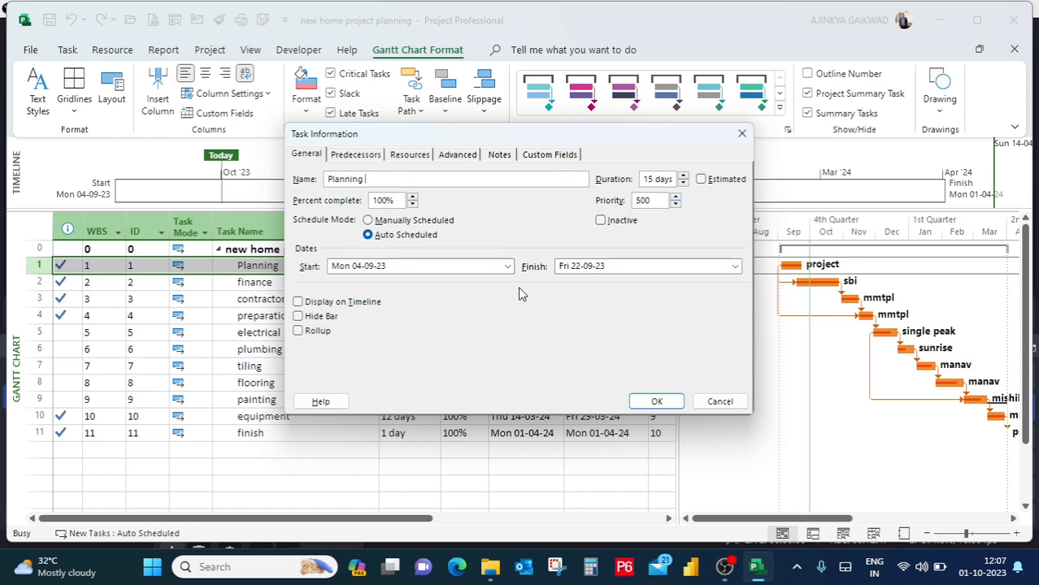
pyautogui.click(354, 154)
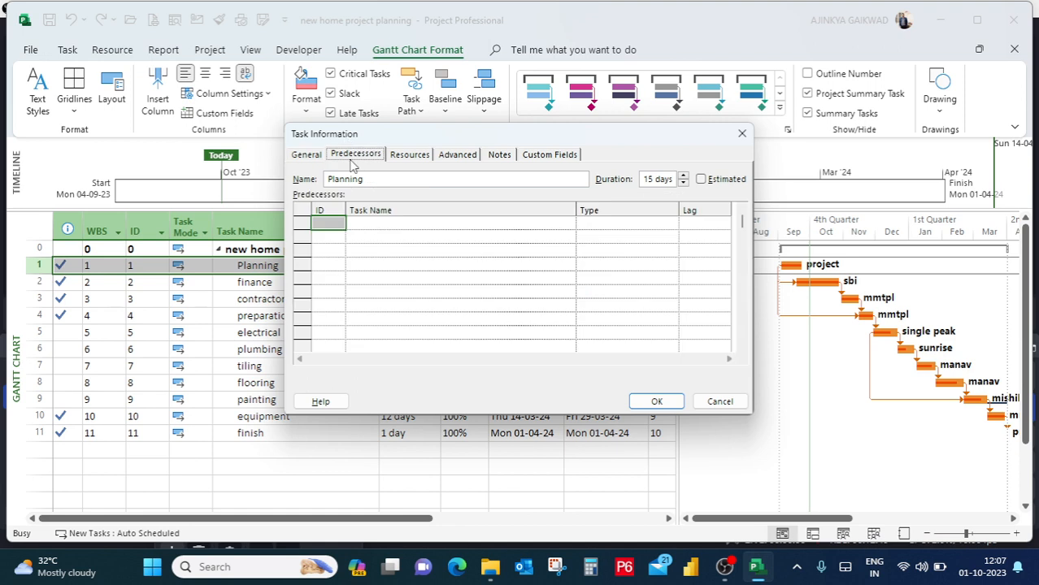
pyautogui.click(409, 155)
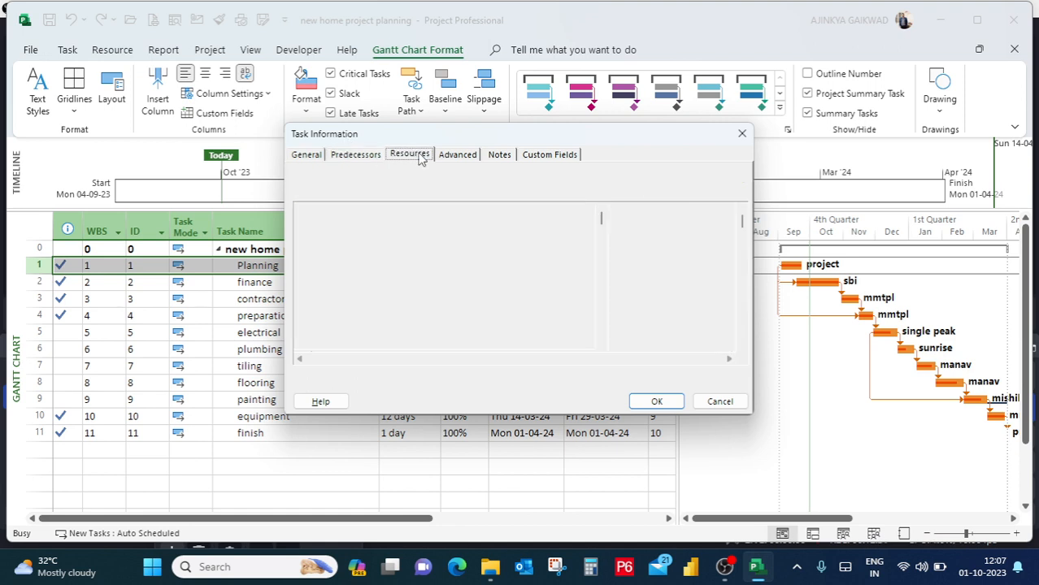
pyautogui.click(475, 160)
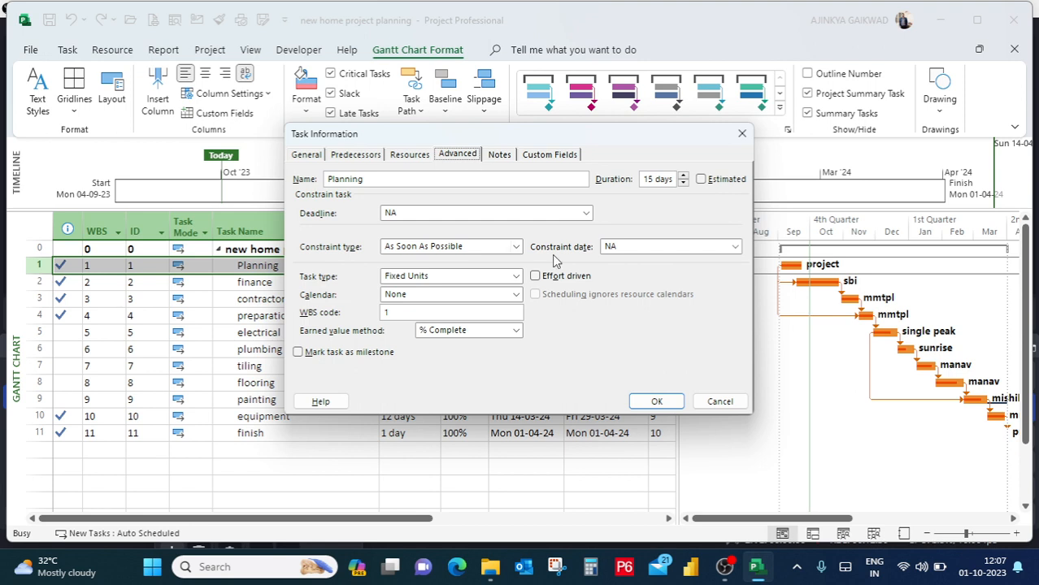
pyautogui.click(500, 155)
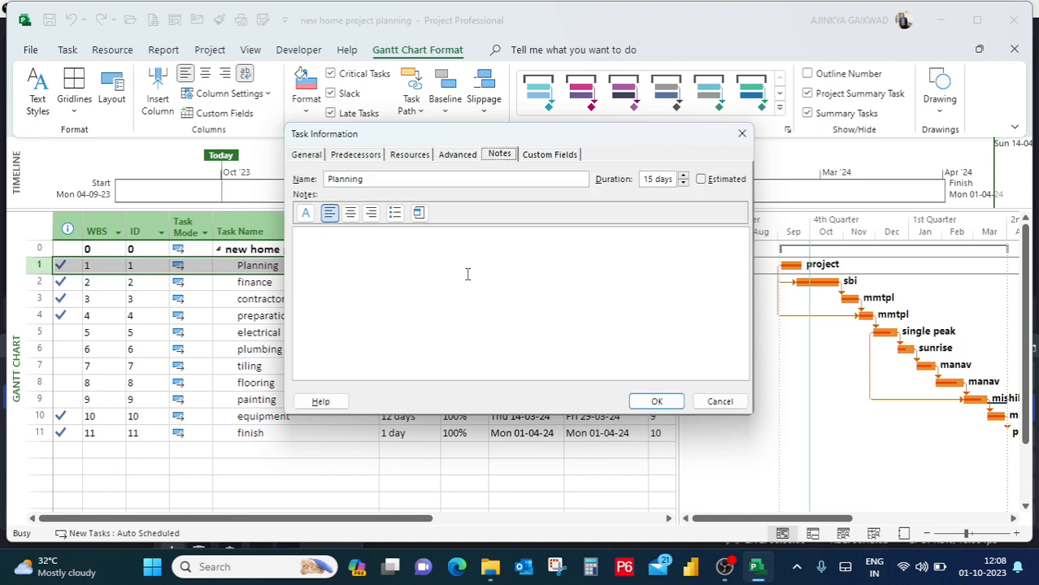
pyautogui.click(657, 402)
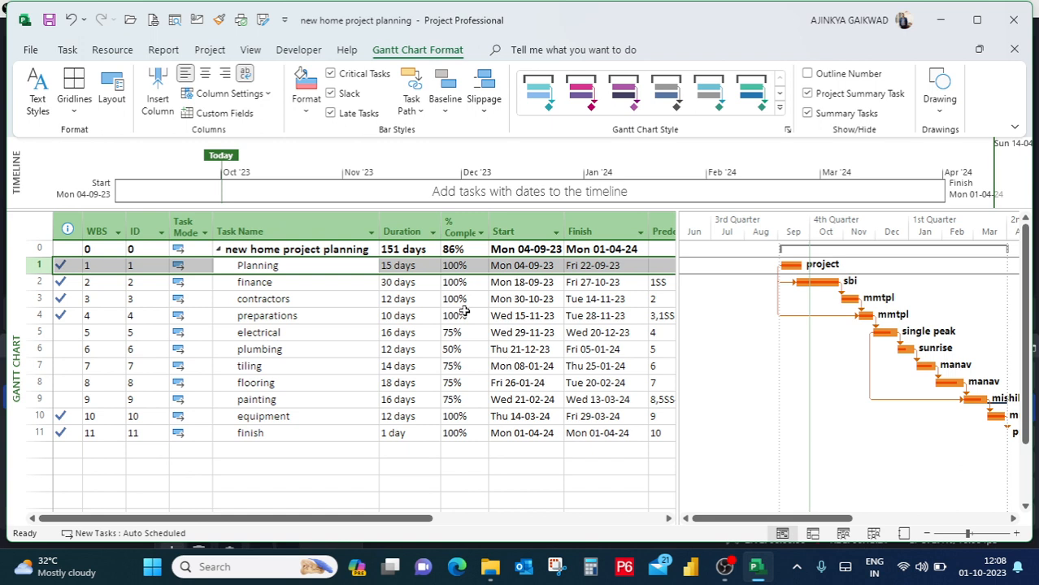
# Look over the task rows and the Start, Finish, Task Mode, ID, WBS and % Complete columns.
pyautogui.click(354, 289)
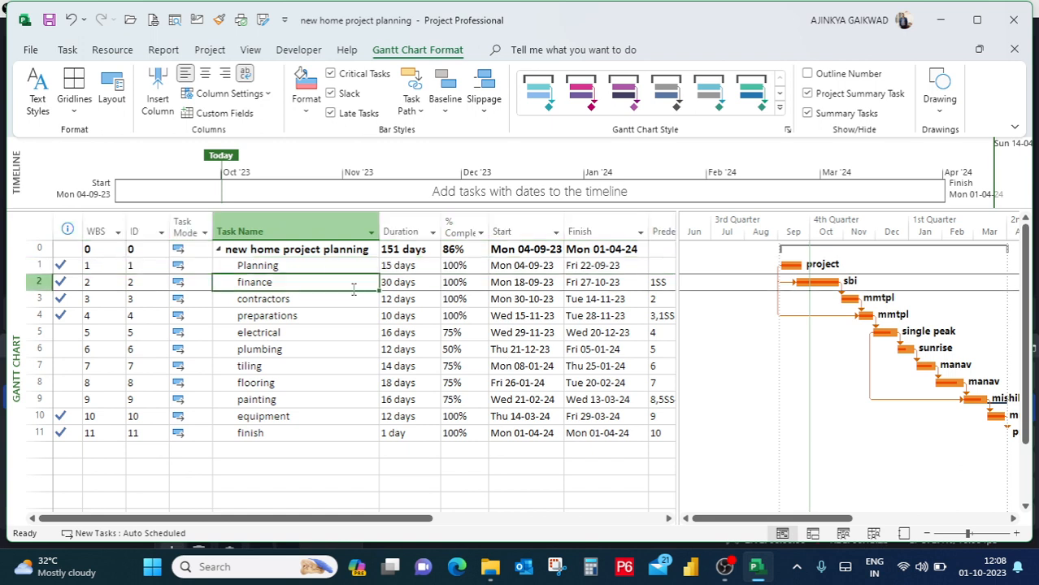
pyautogui.click(333, 266)
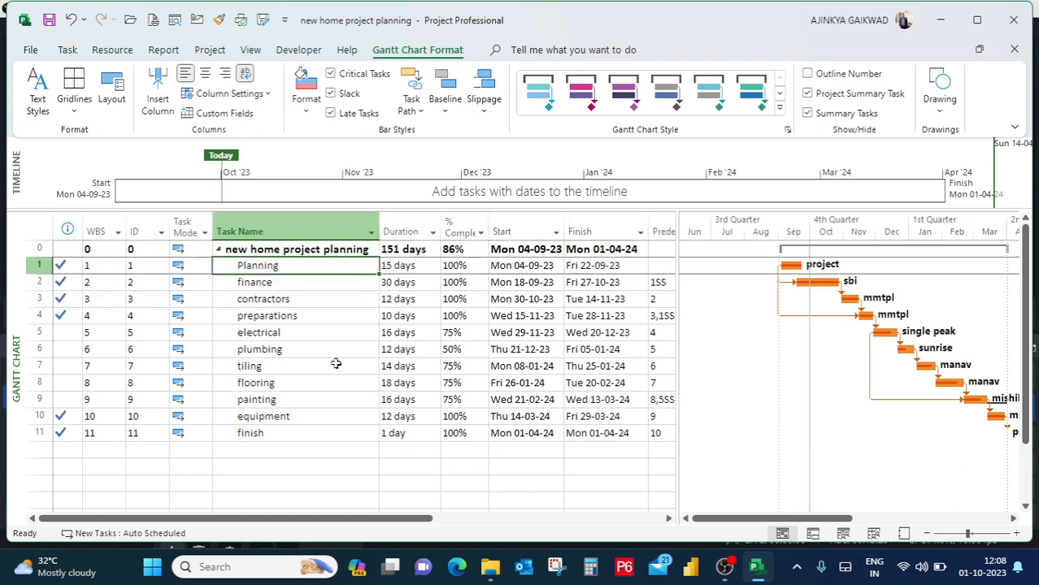
pyautogui.click(340, 413)
pyautogui.click(334, 363)
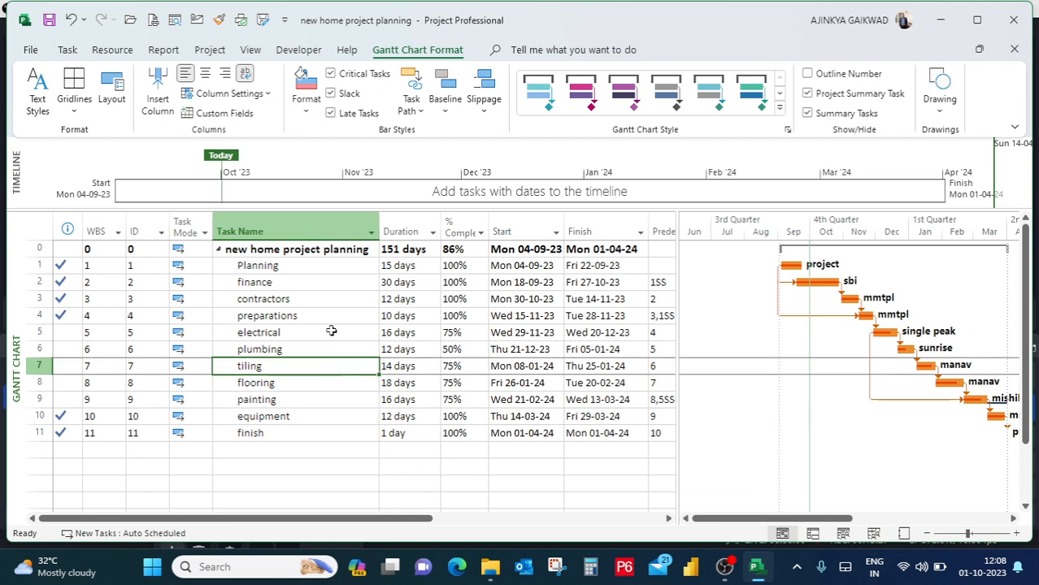
pyautogui.click(330, 311)
pyautogui.click(325, 282)
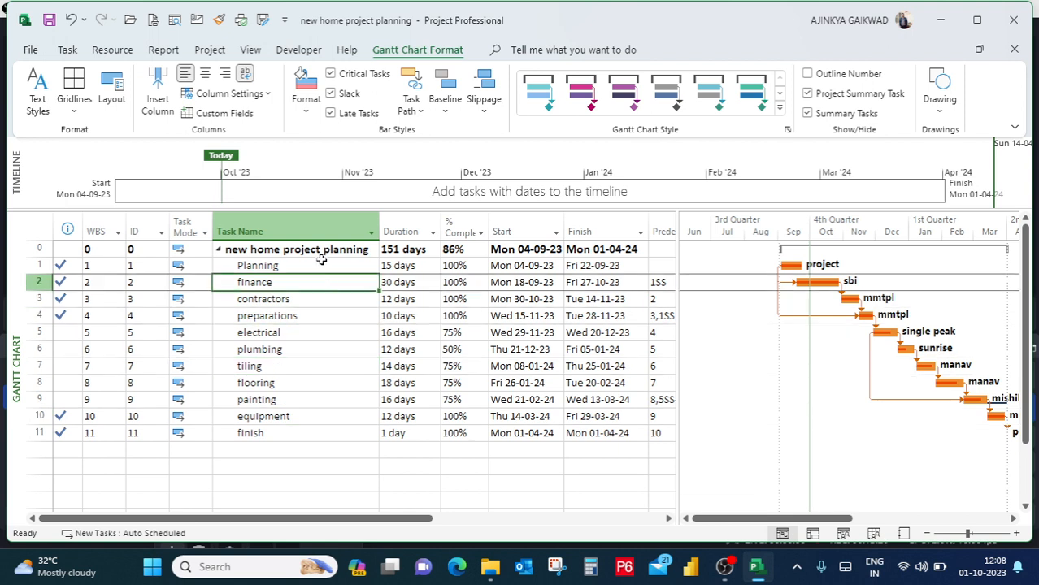
pyautogui.click(323, 262)
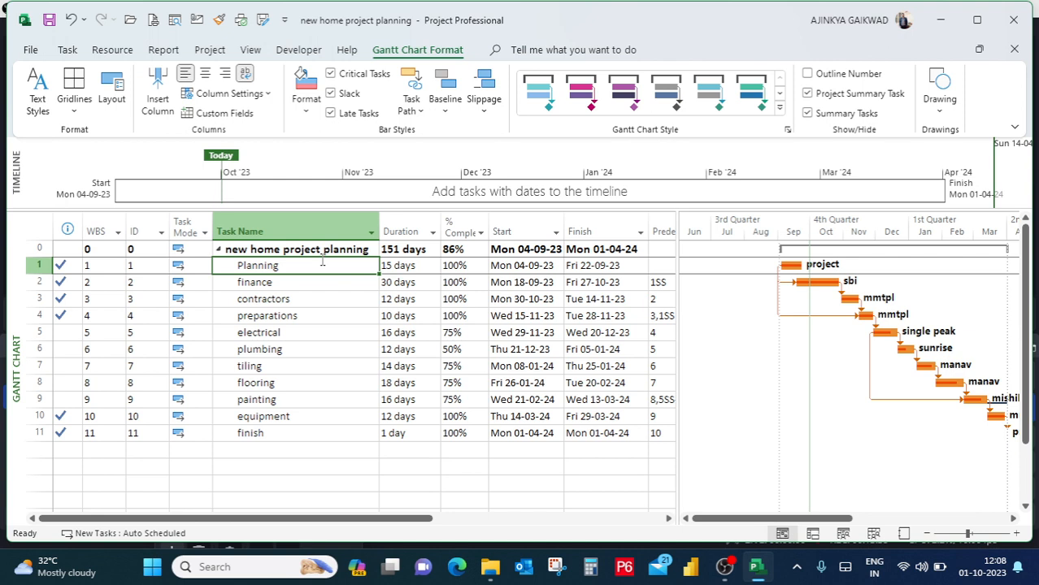
pyautogui.click(517, 285)
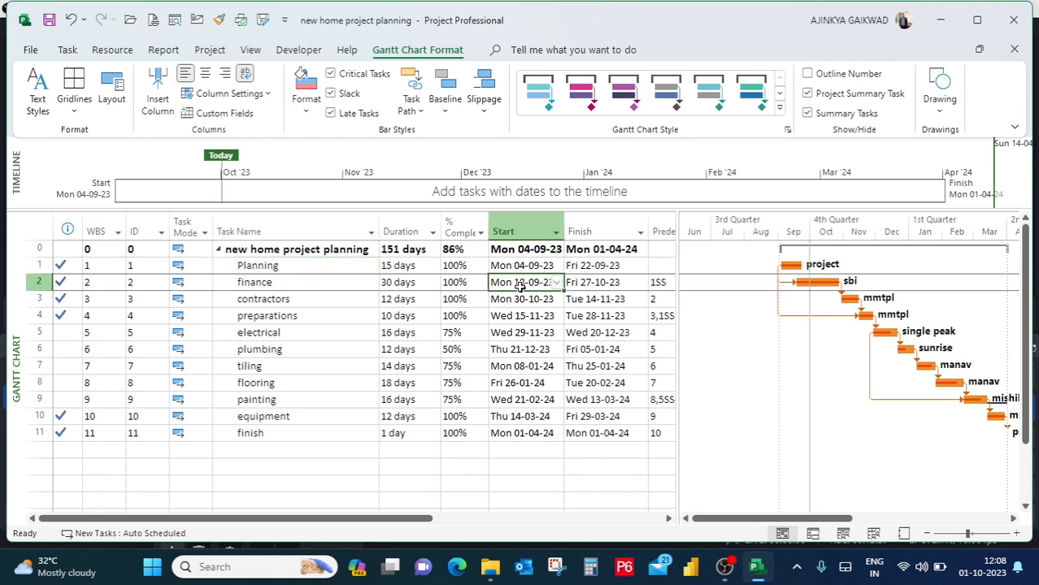
pyautogui.click(594, 282)
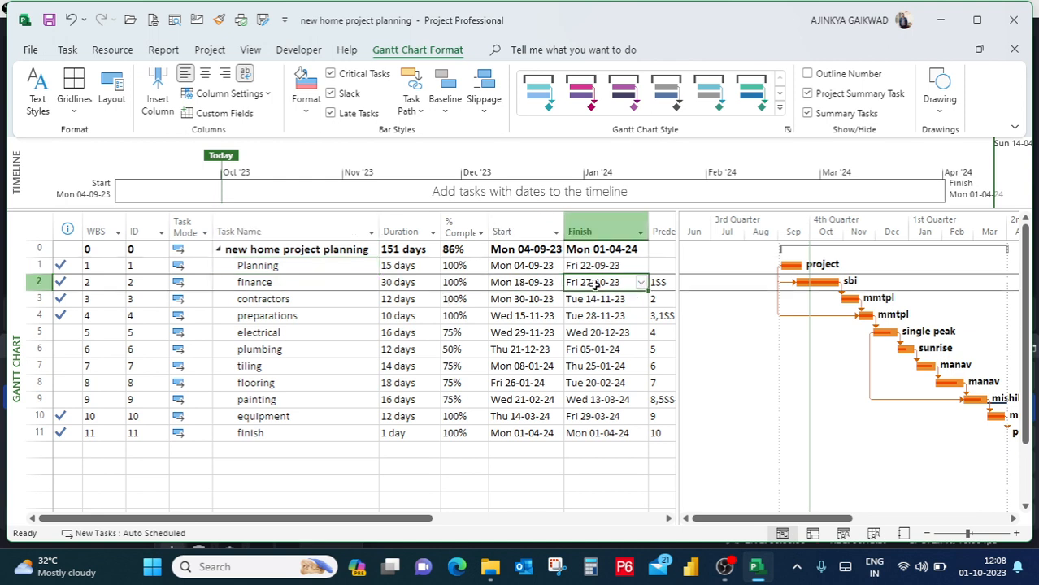
pyautogui.click(188, 226)
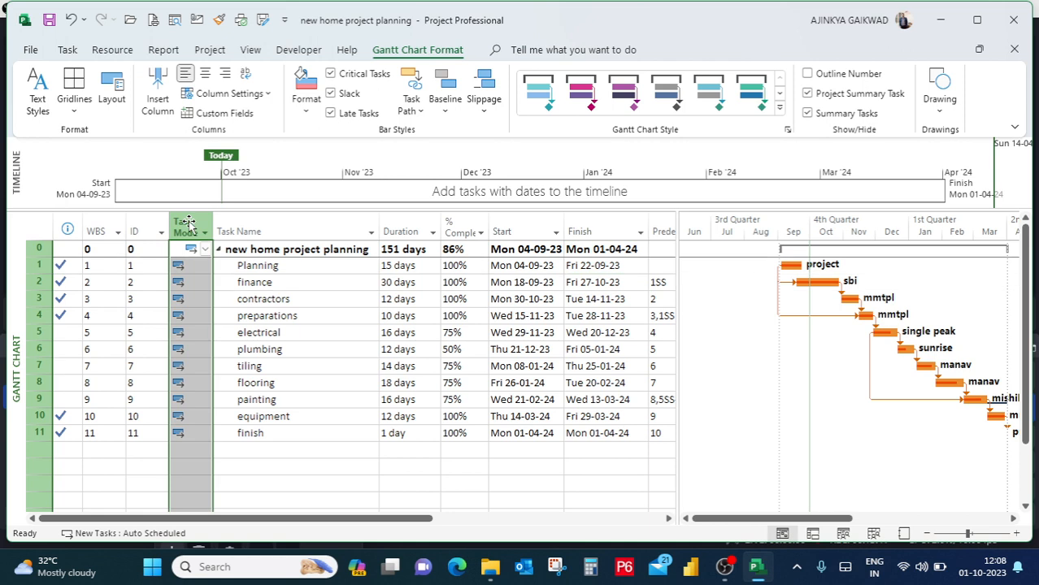
pyautogui.click(135, 222)
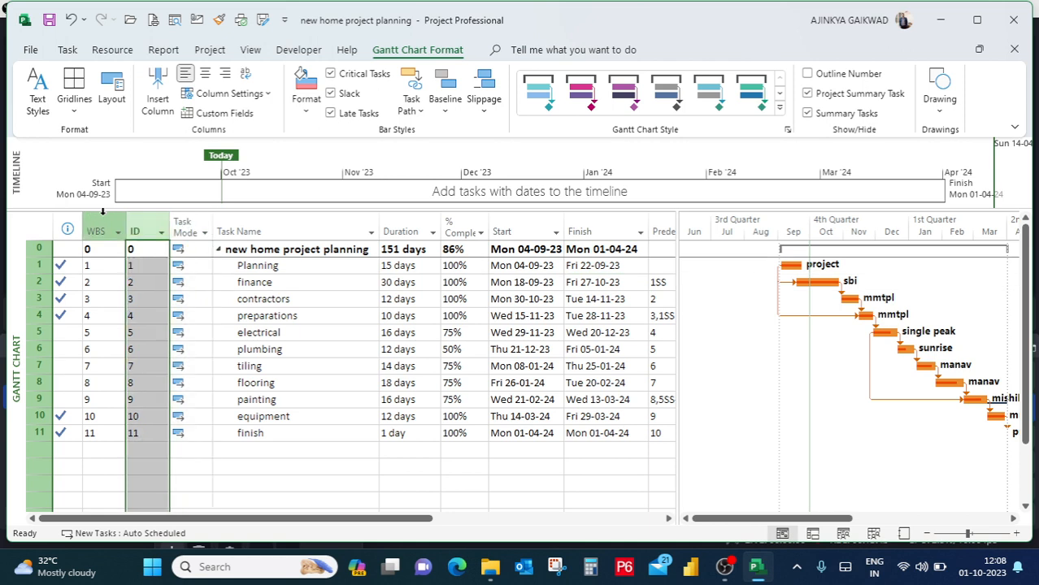
pyautogui.click(101, 214)
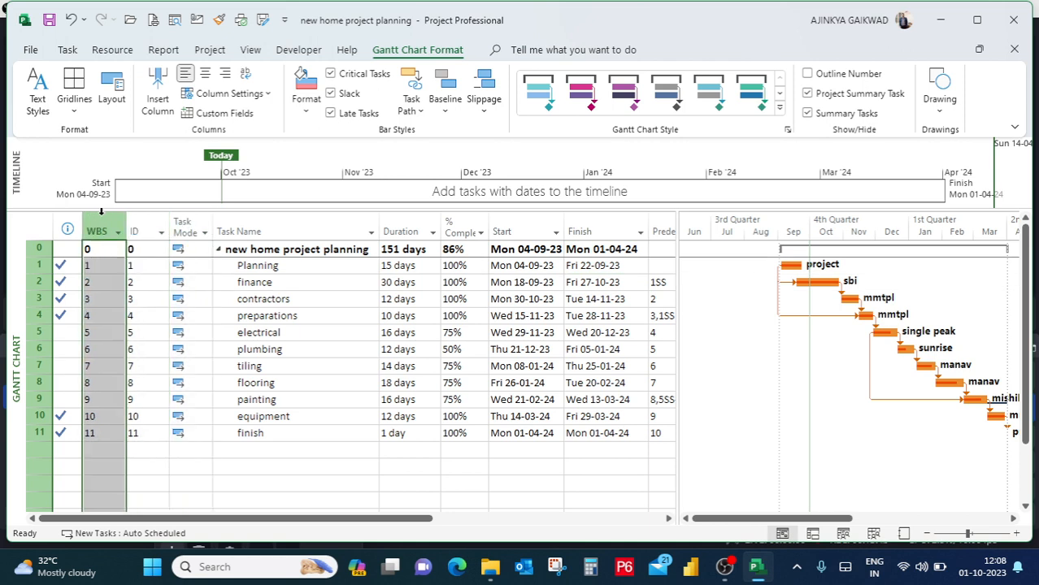
pyautogui.click(465, 222)
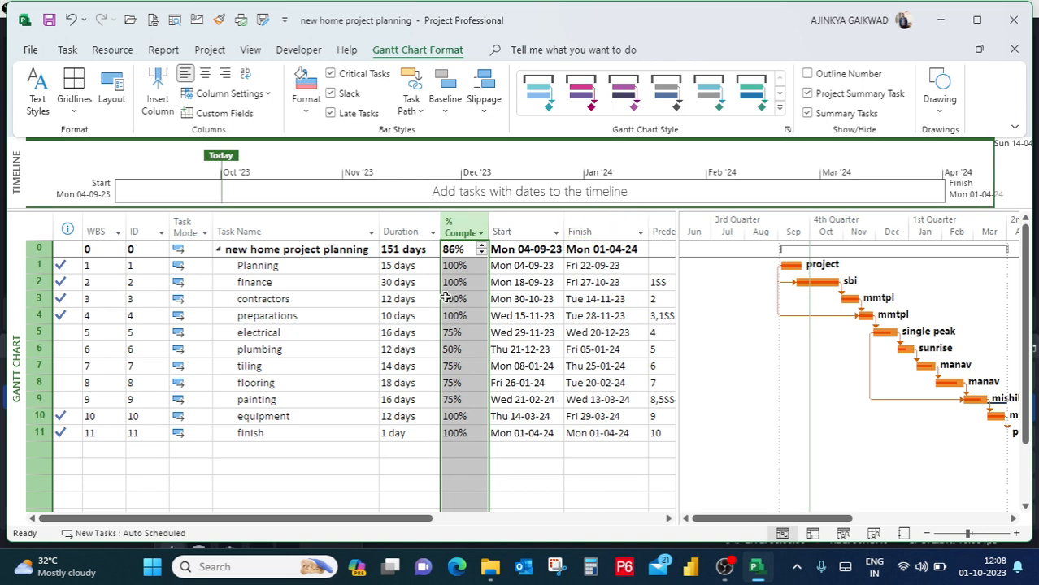
# Try the pink and purple scheduling style on the Gantt chart, and switch back to the orange scheduling style.
pyautogui.click(342, 287)
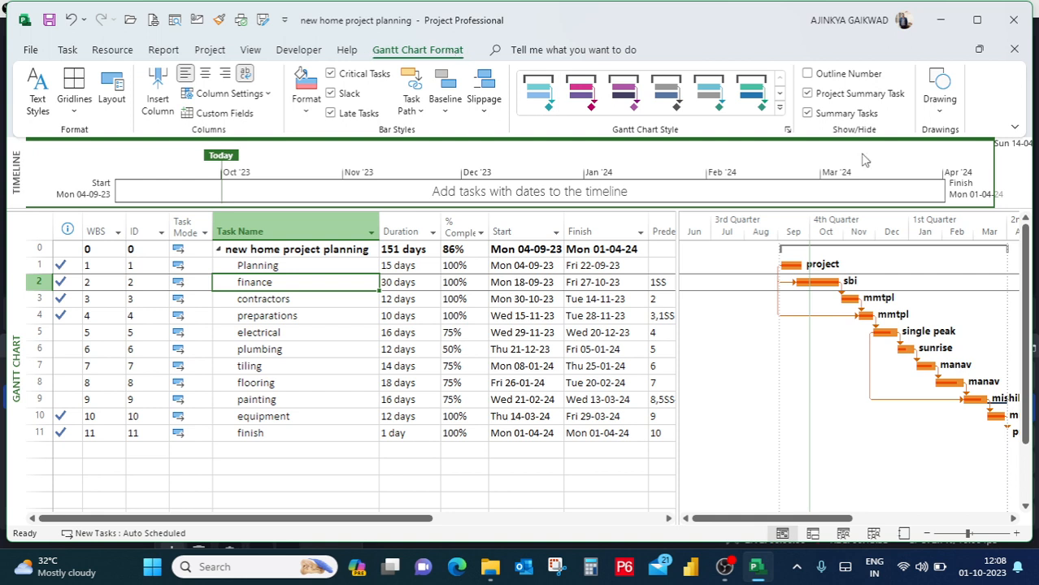
pyautogui.click(779, 108)
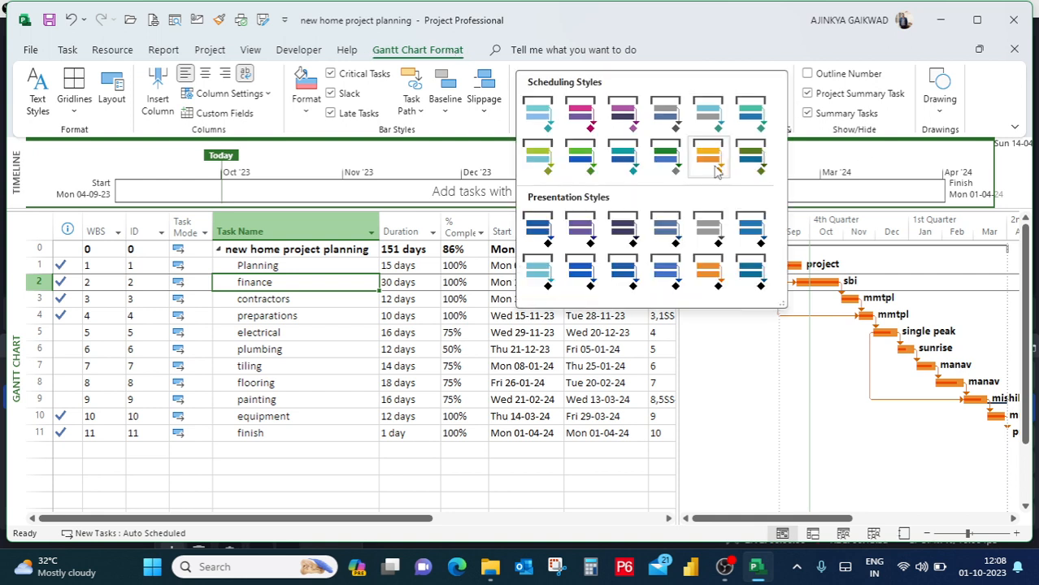
pyautogui.click(580, 114)
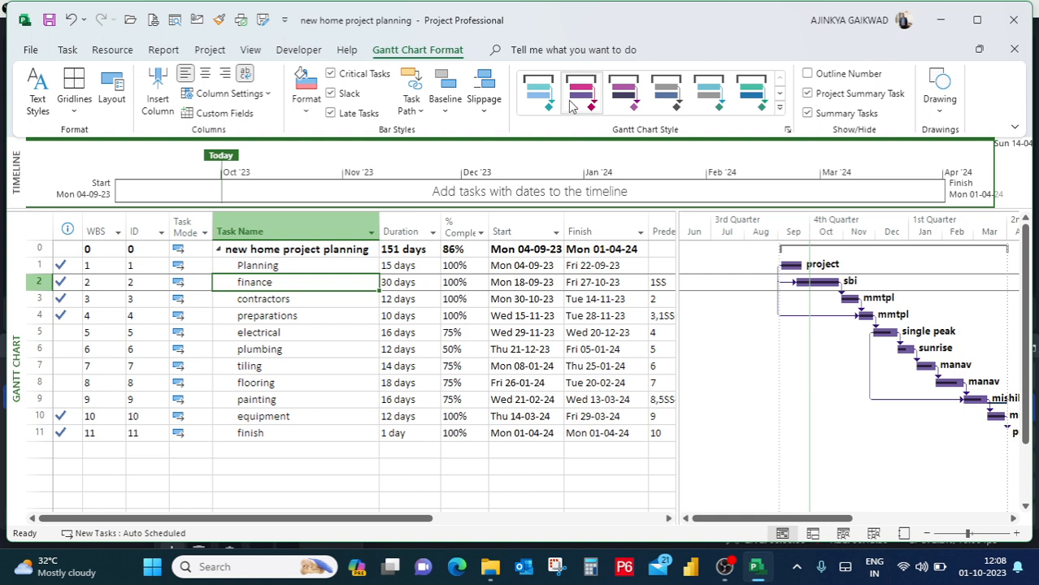
pyautogui.click(779, 108)
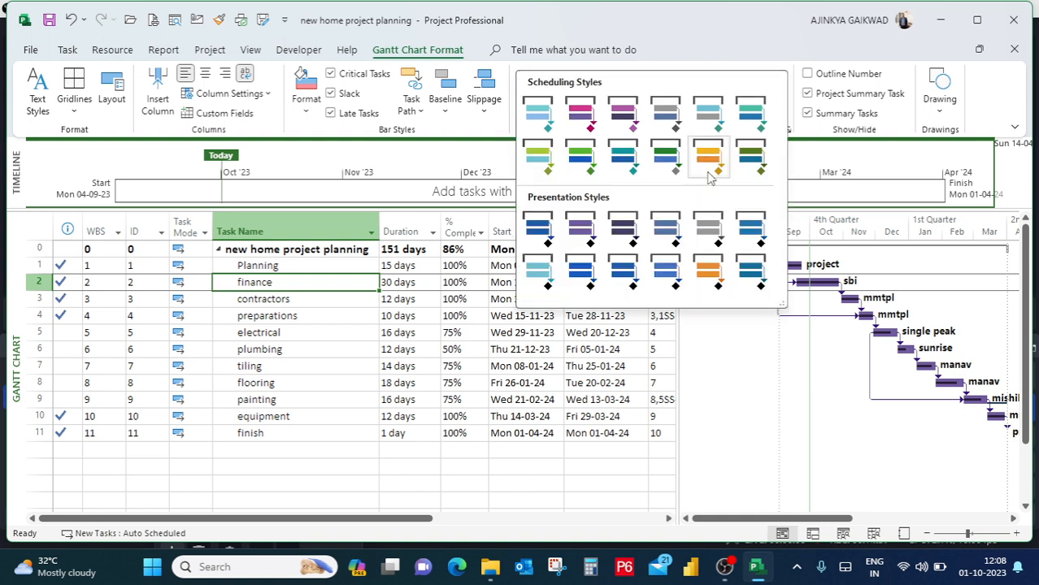
pyautogui.click(709, 165)
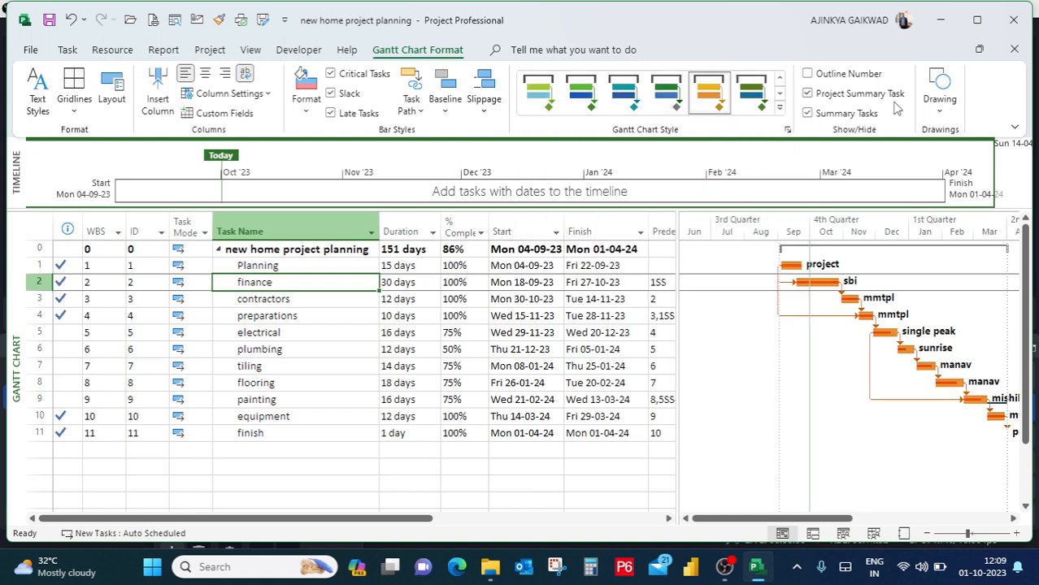
# Hide the summary tasks in the schedule and show them again.
pyautogui.click(840, 98)
pyautogui.click(831, 98)
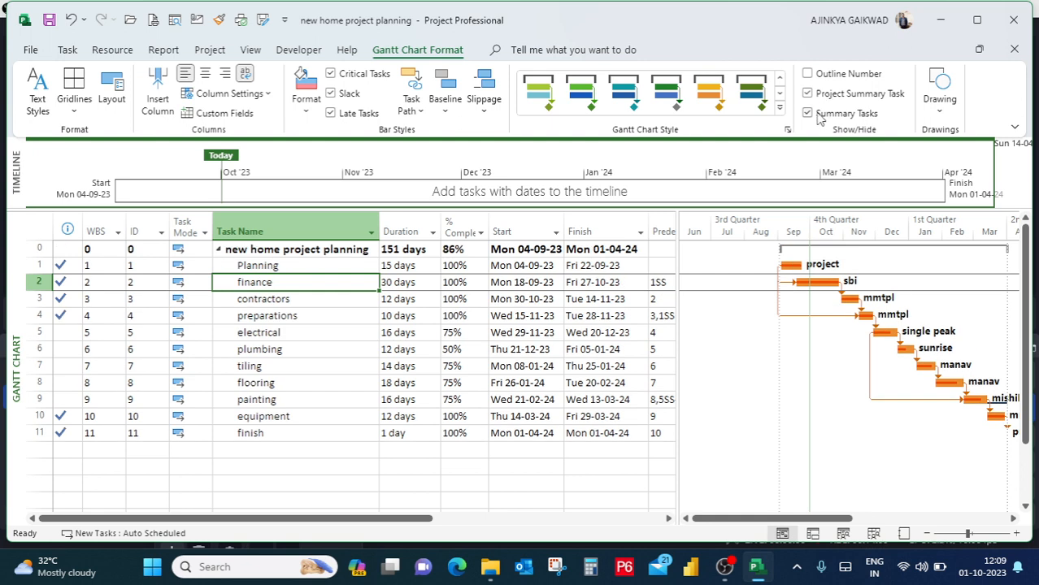
pyautogui.click(809, 115)
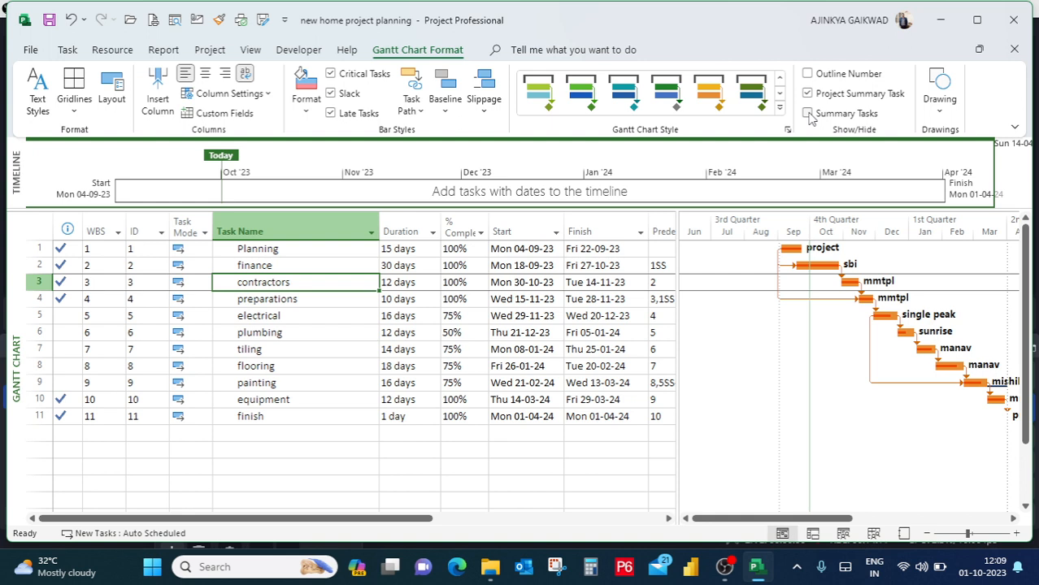
pyautogui.click(809, 114)
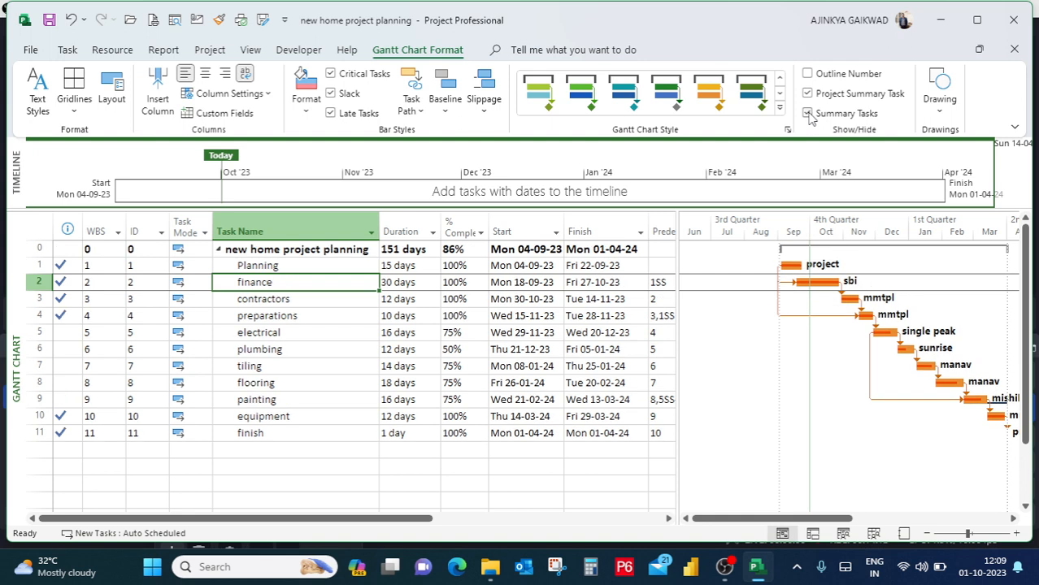
# Collapse the subtasks under the new home project planning summary row, and expand them again.
pyautogui.click(218, 250)
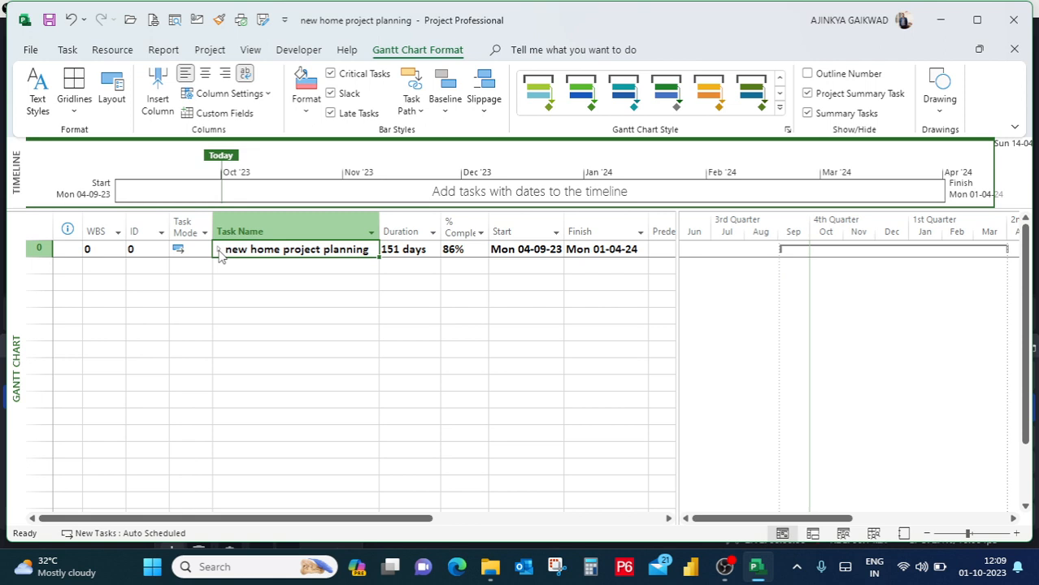
pyautogui.click(219, 251)
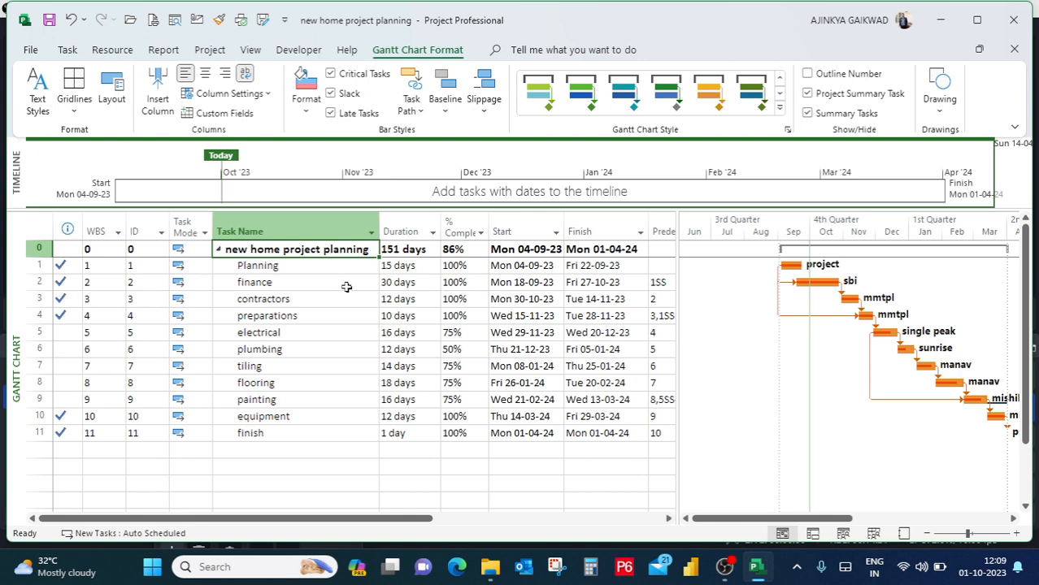
pyautogui.click(331, 269)
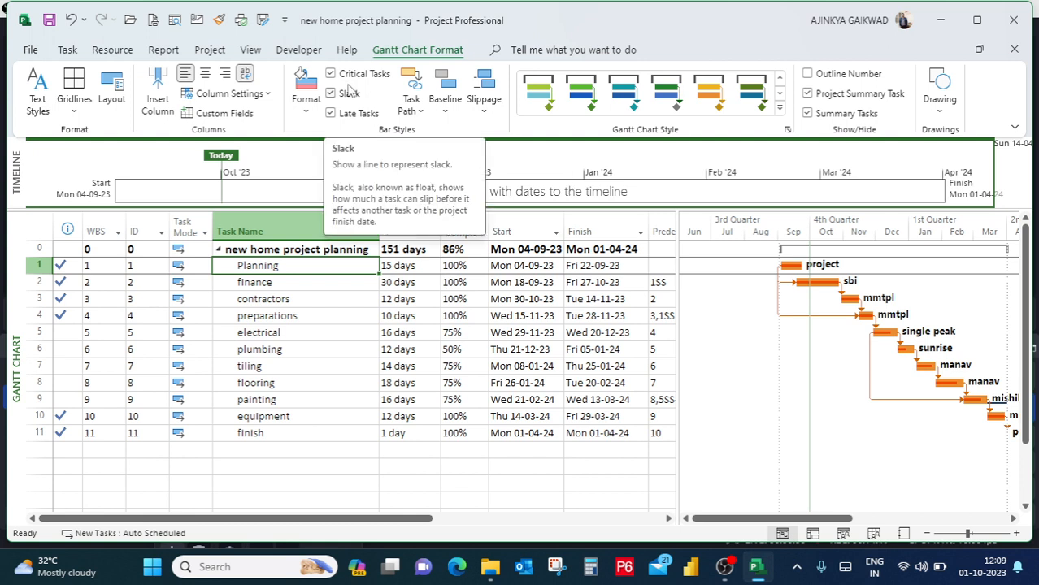
# Filter the schedule with the built-in Completed Tasks filter and look over the filtered task rows.
pyautogui.click(313, 49)
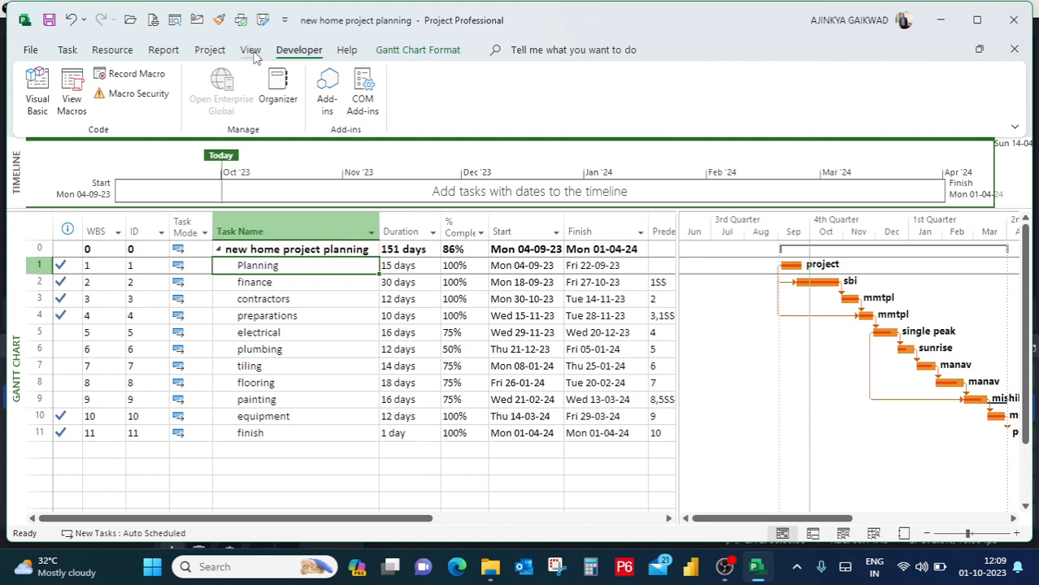
pyautogui.click(250, 52)
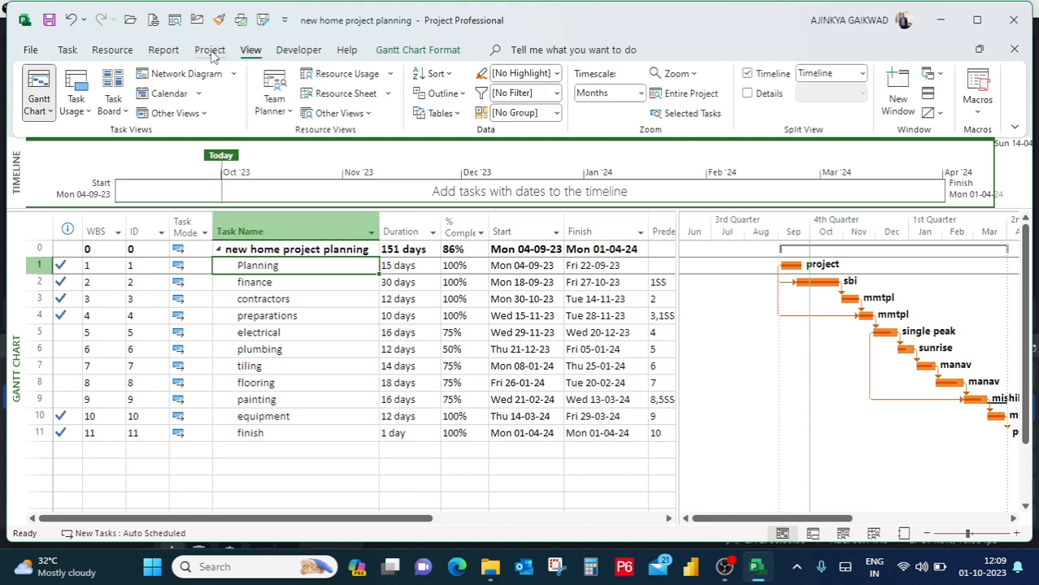
pyautogui.click(462, 266)
pyautogui.click(543, 348)
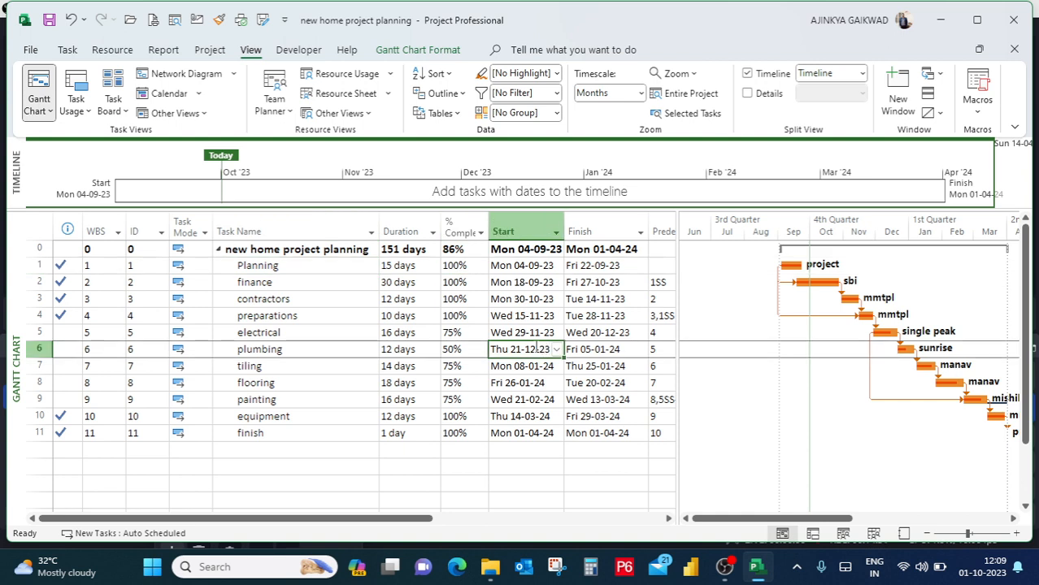
pyautogui.click(345, 335)
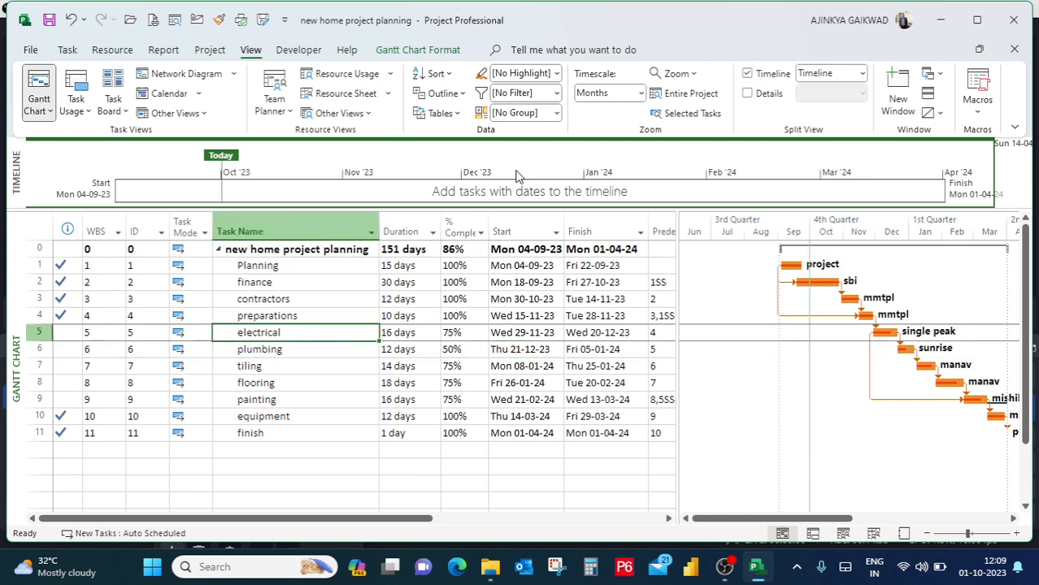
pyautogui.click(557, 94)
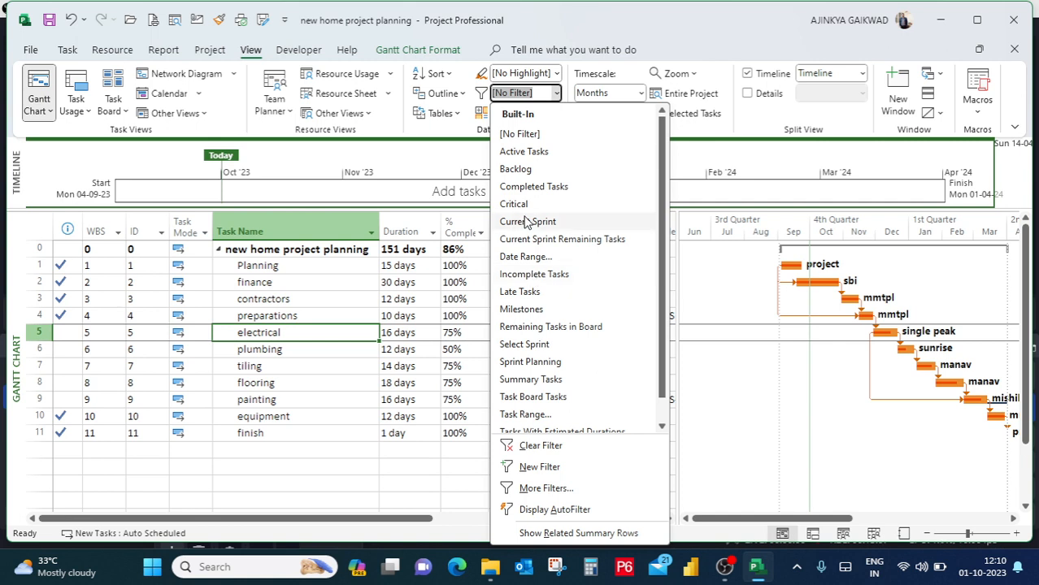
pyautogui.click(662, 428)
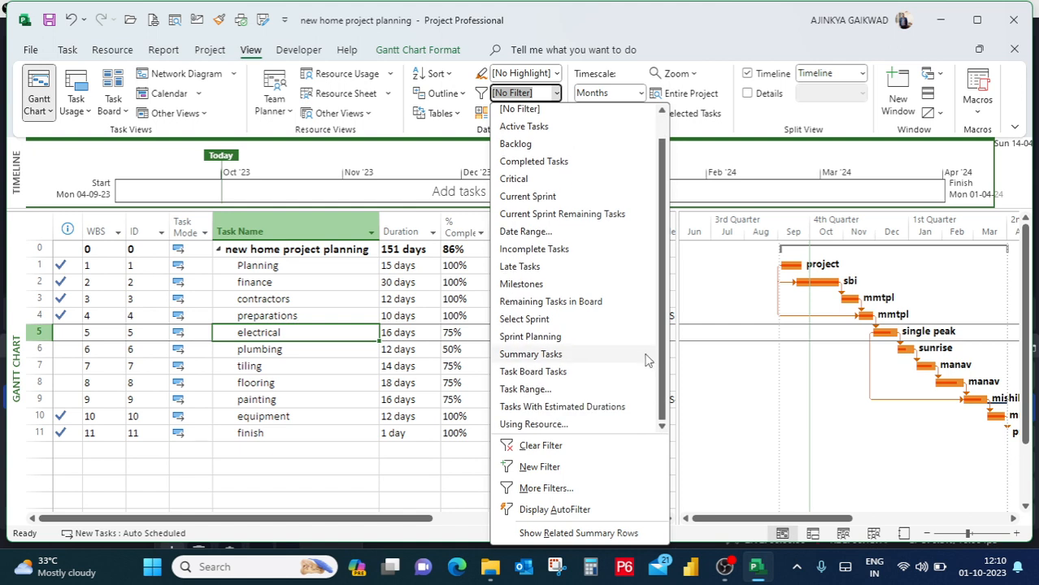
pyautogui.click(529, 162)
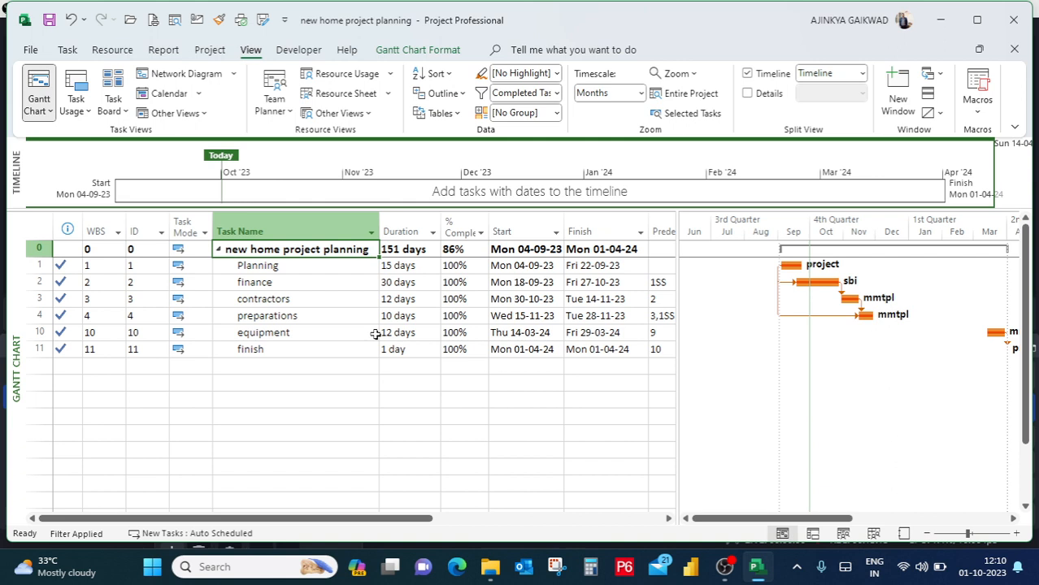
pyautogui.click(338, 269)
pyautogui.click(324, 316)
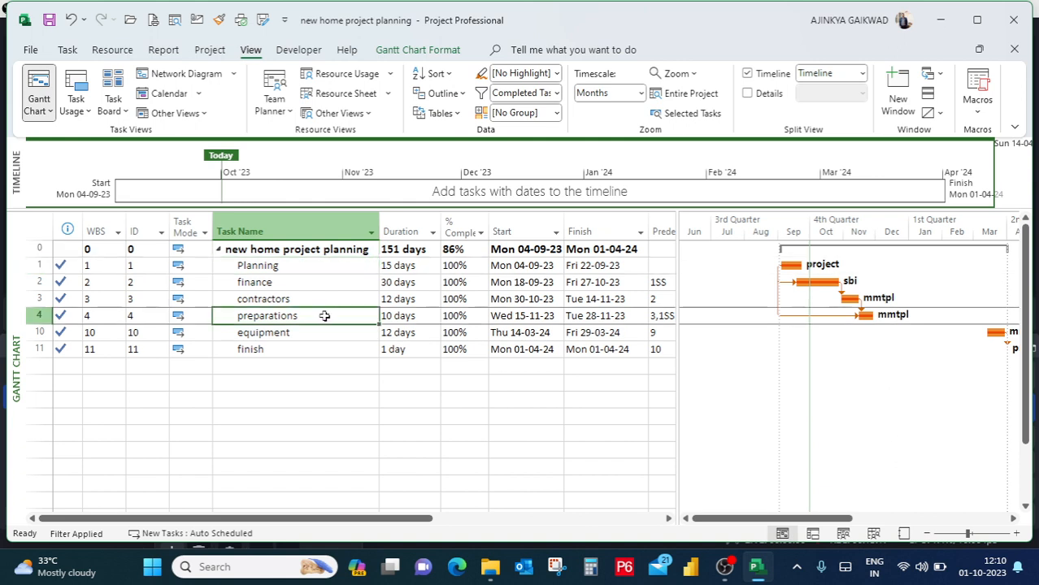
pyautogui.moveTo(343, 366); pyautogui.dragTo(525, 249)
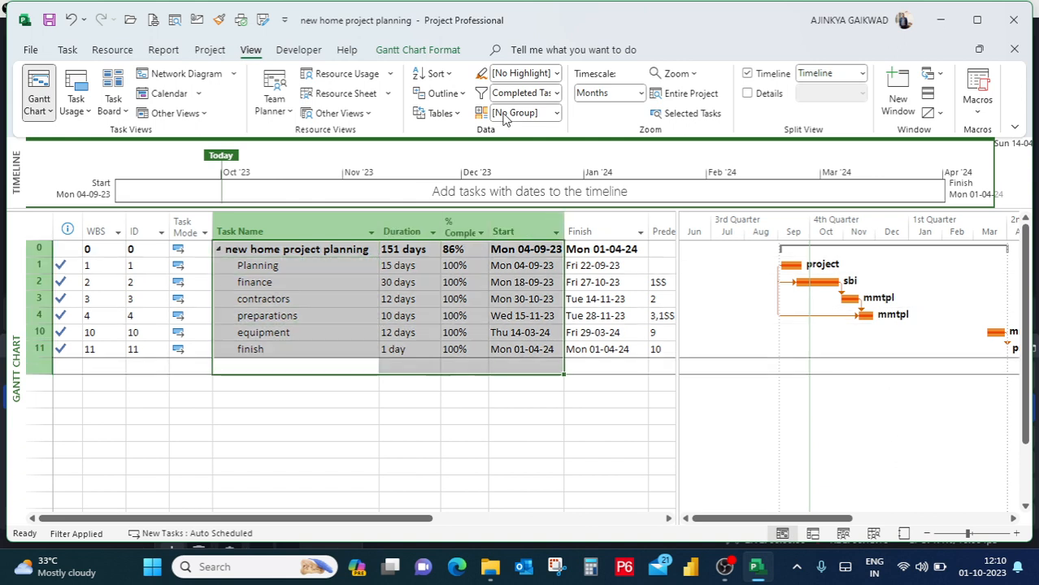
# Change the task filter to Incomplete Tasks.
pyautogui.click(555, 92)
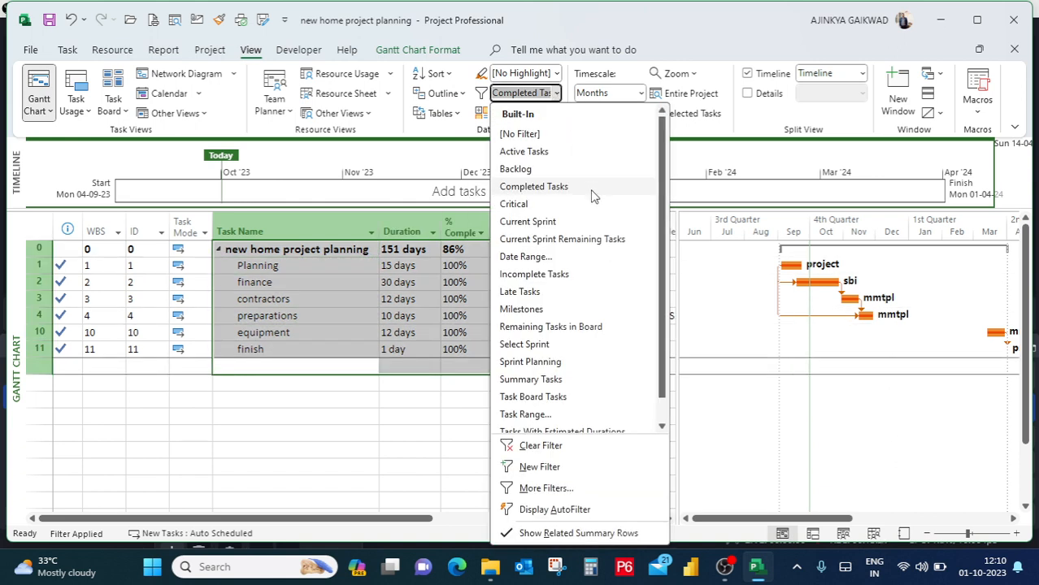
pyautogui.click(596, 277)
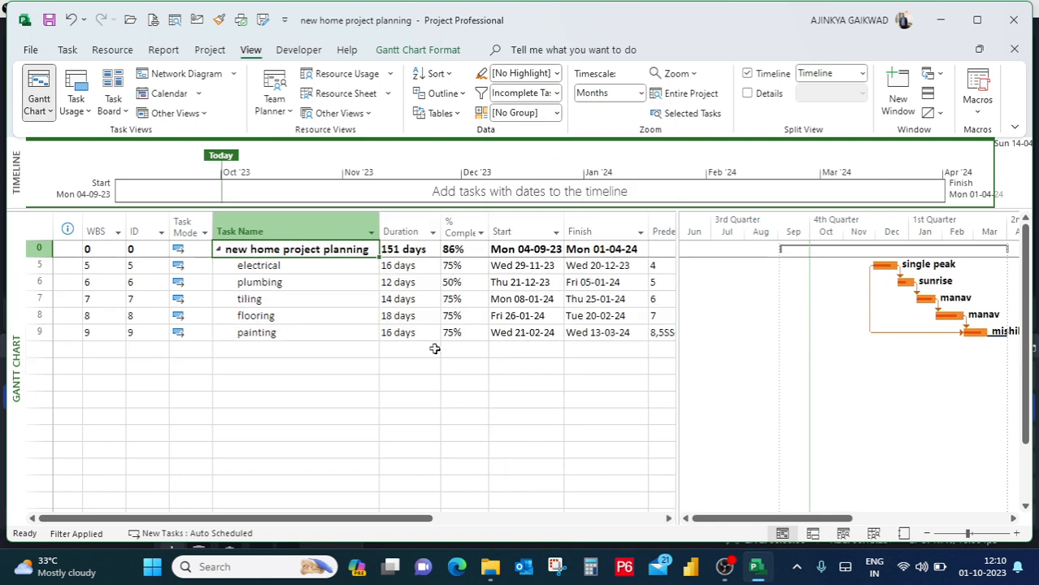
pyautogui.click(557, 93)
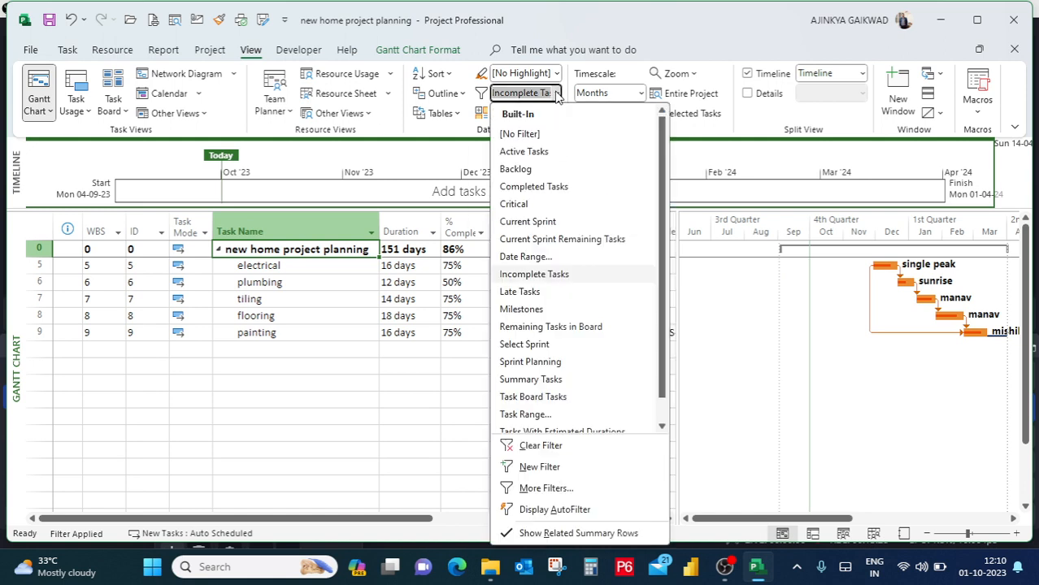
pyautogui.click(331, 380)
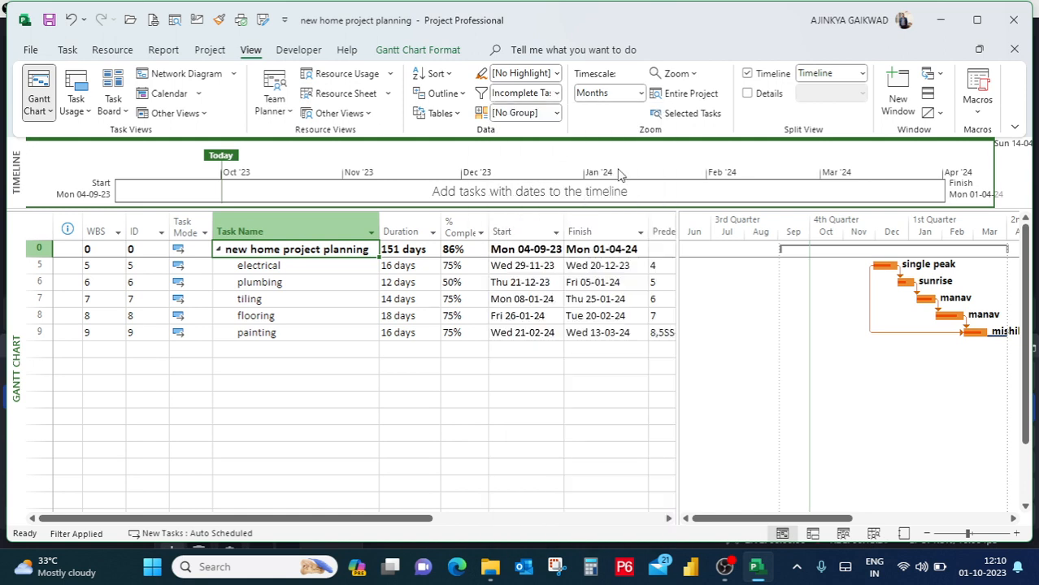
# Fit the entire project in the Gantt chart timescale and remove the task filter so all tasks are listed.
pyautogui.click(707, 94)
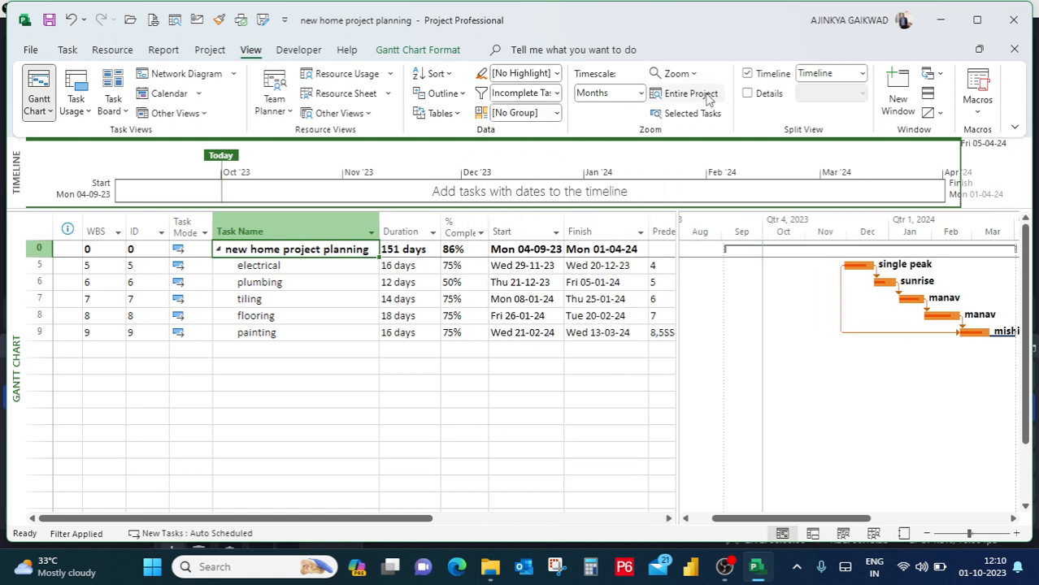
pyautogui.click(555, 93)
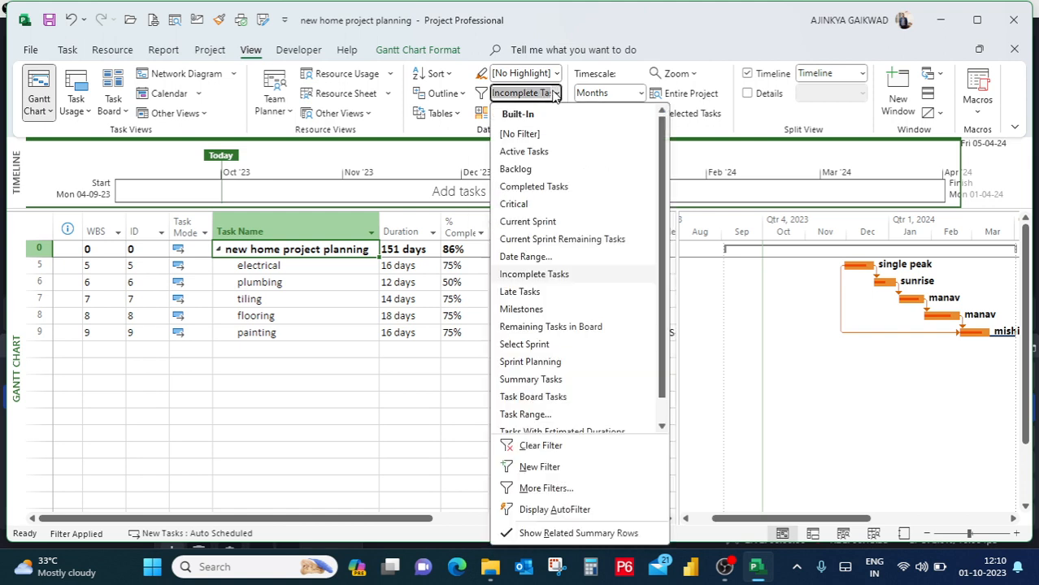
pyautogui.click(521, 135)
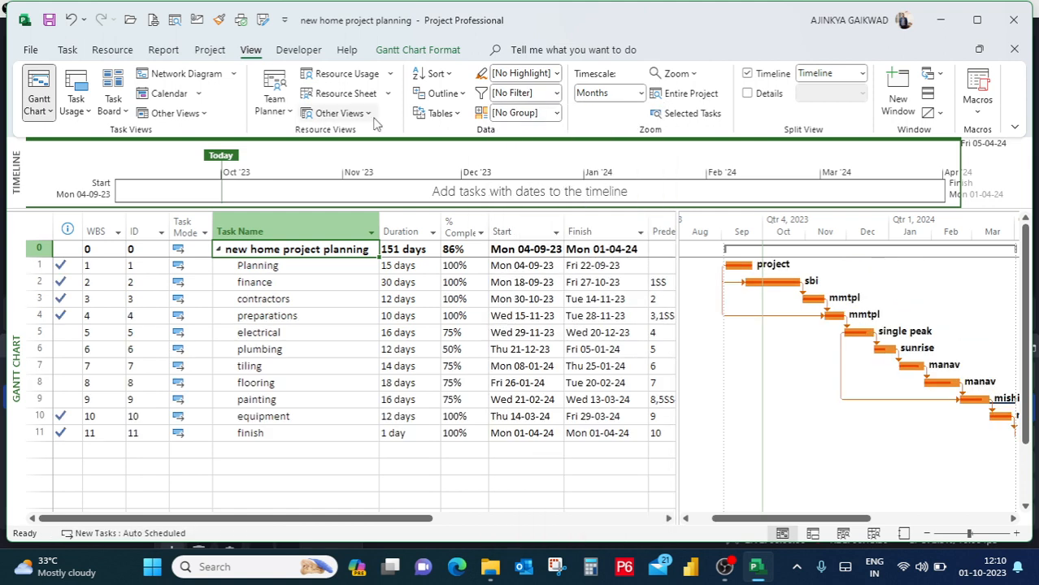
pyautogui.click(202, 116)
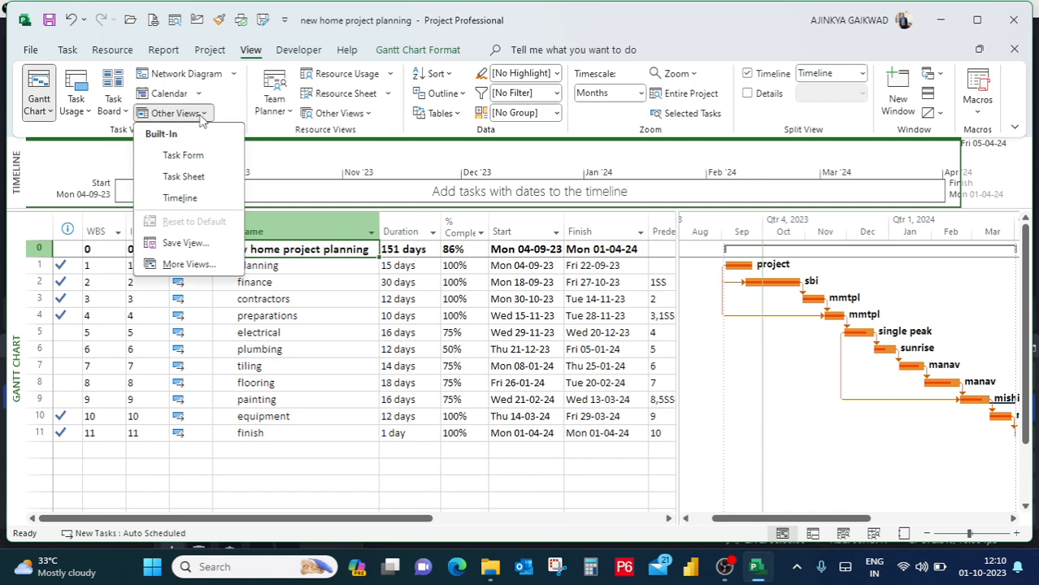
pyautogui.click(317, 292)
pyautogui.click(197, 94)
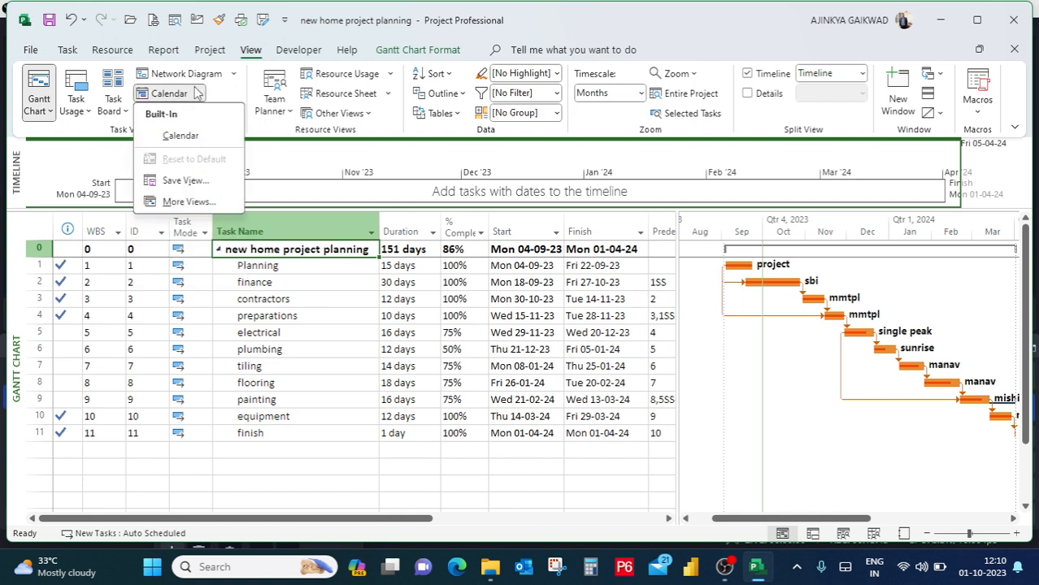
pyautogui.click(373, 312)
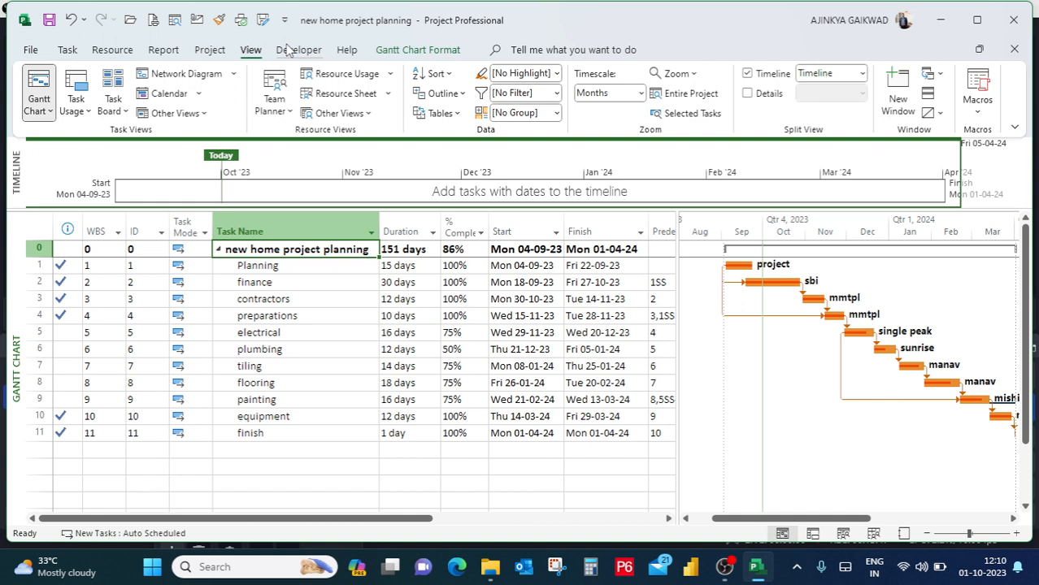
# Create a new base calendar named Copy of Standard as a copy of the Standard calendar.
pyautogui.click(213, 50)
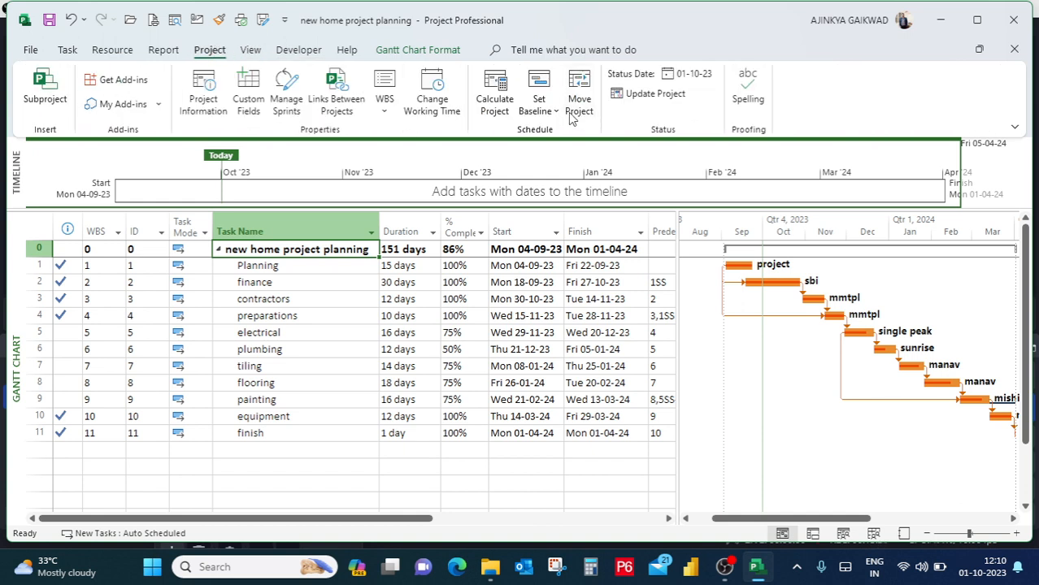
pyautogui.click(431, 101)
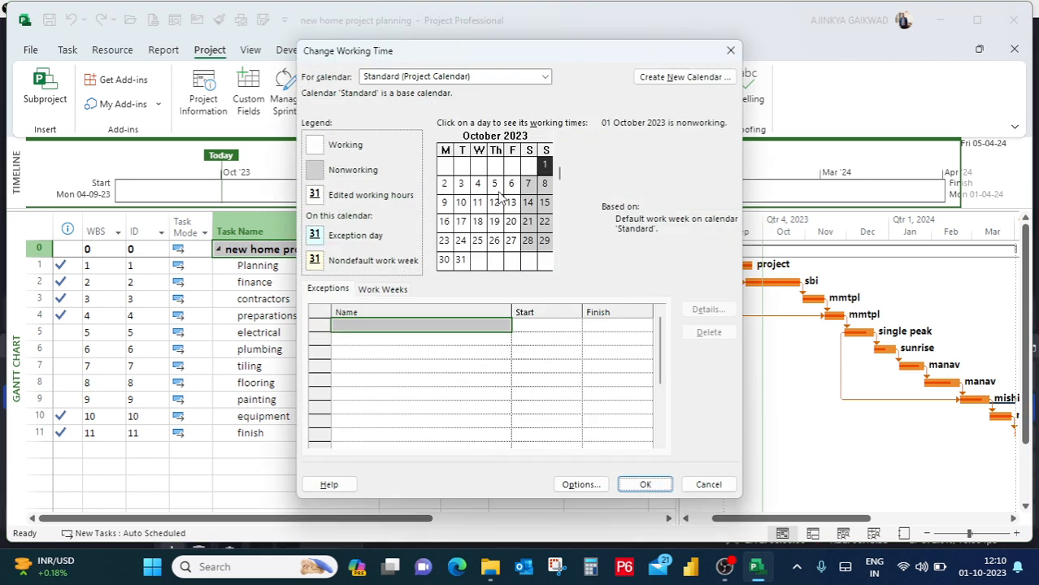
pyautogui.click(684, 78)
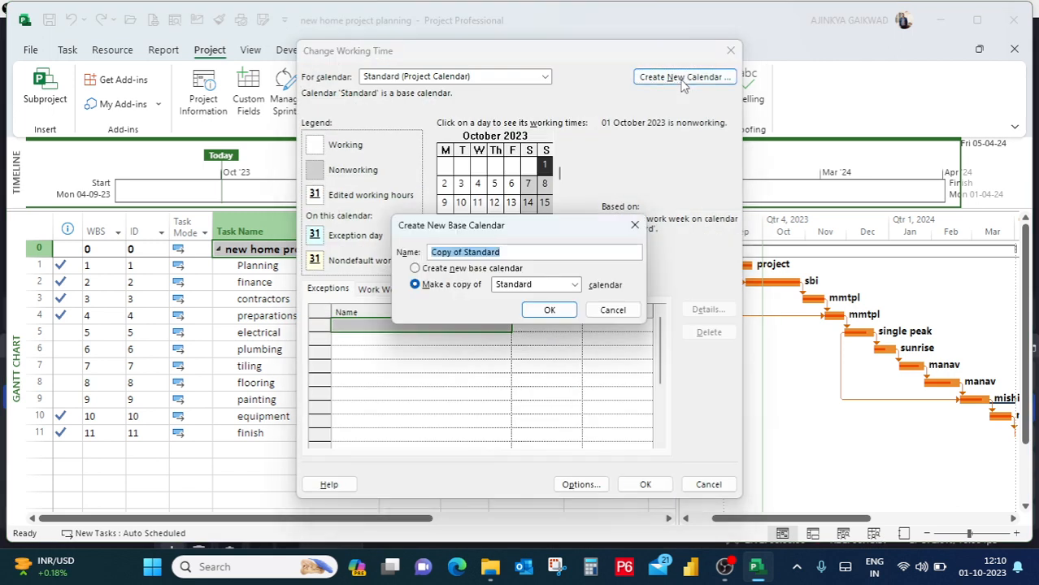
pyautogui.click(548, 312)
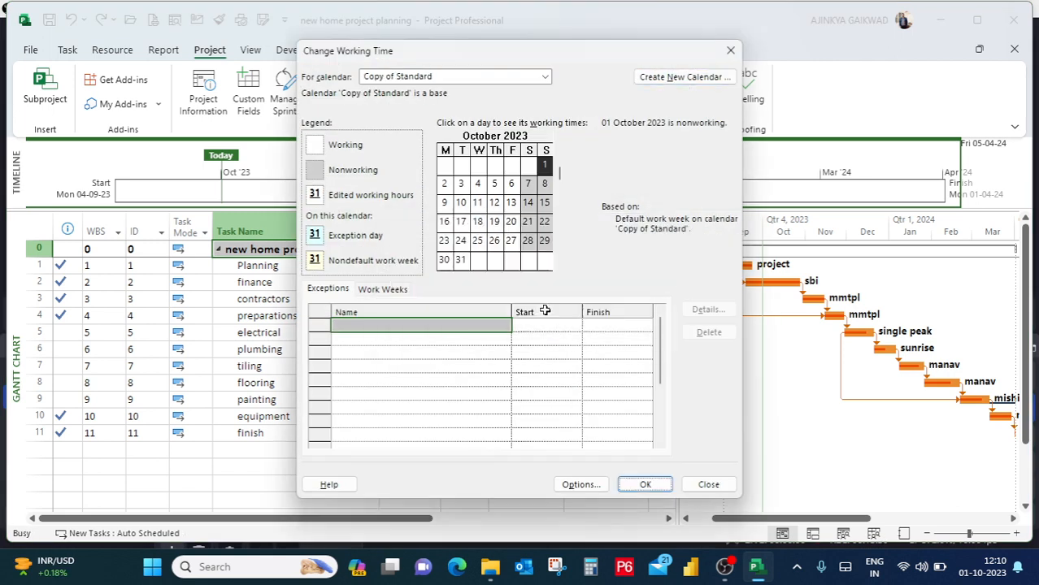
# Examine the available calendars and the exceptions table of the Copy of Standard calendar.
pyautogui.click(485, 78)
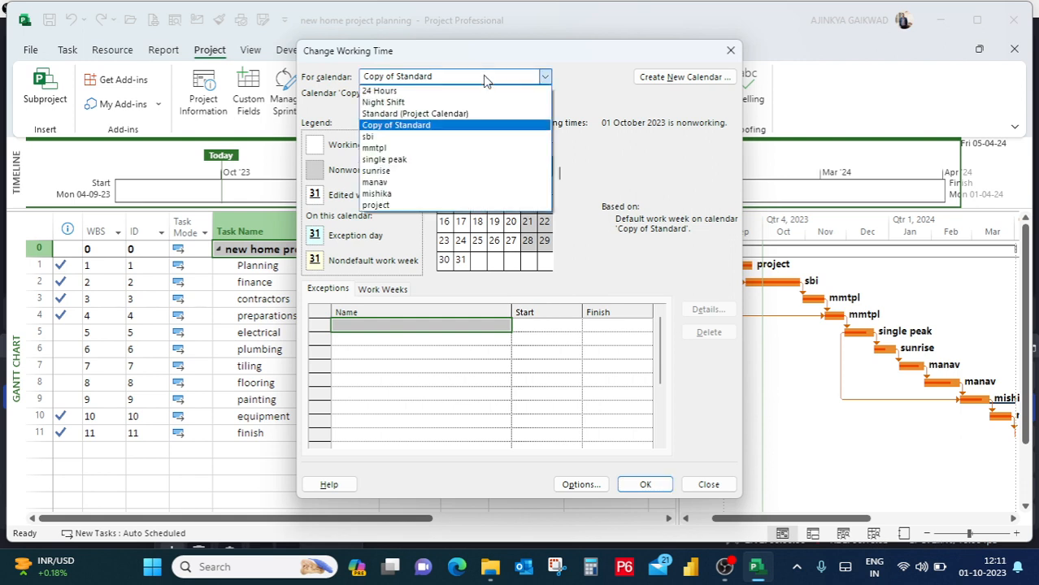
pyautogui.click(483, 75)
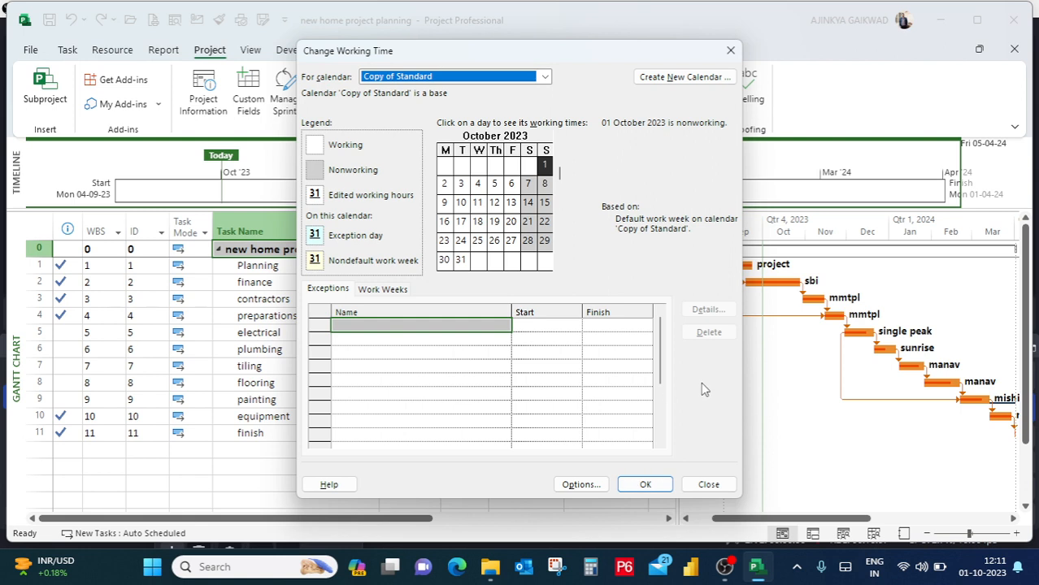
pyautogui.click(435, 344)
pyautogui.click(523, 314)
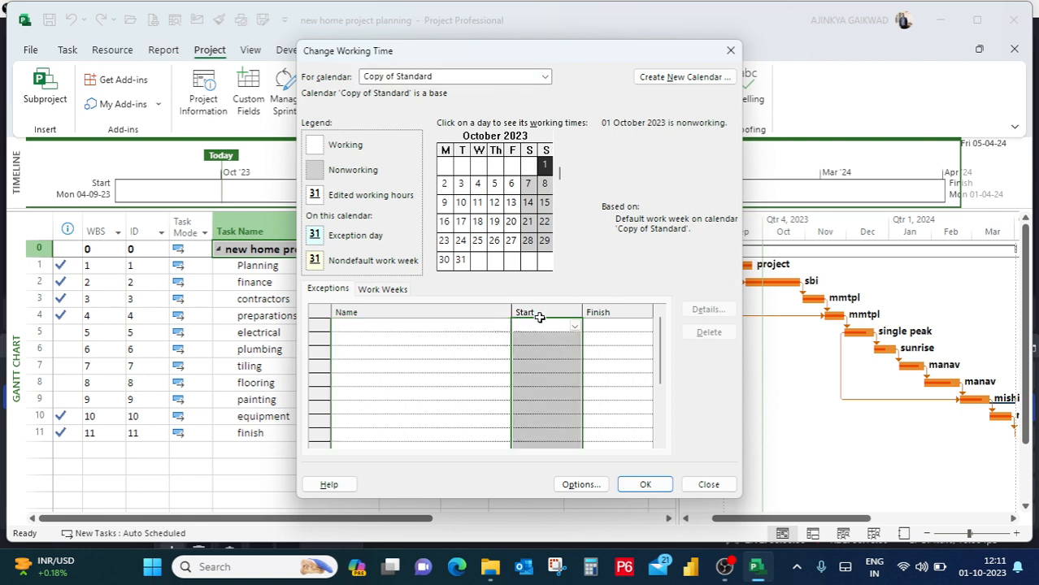
pyautogui.click(445, 314)
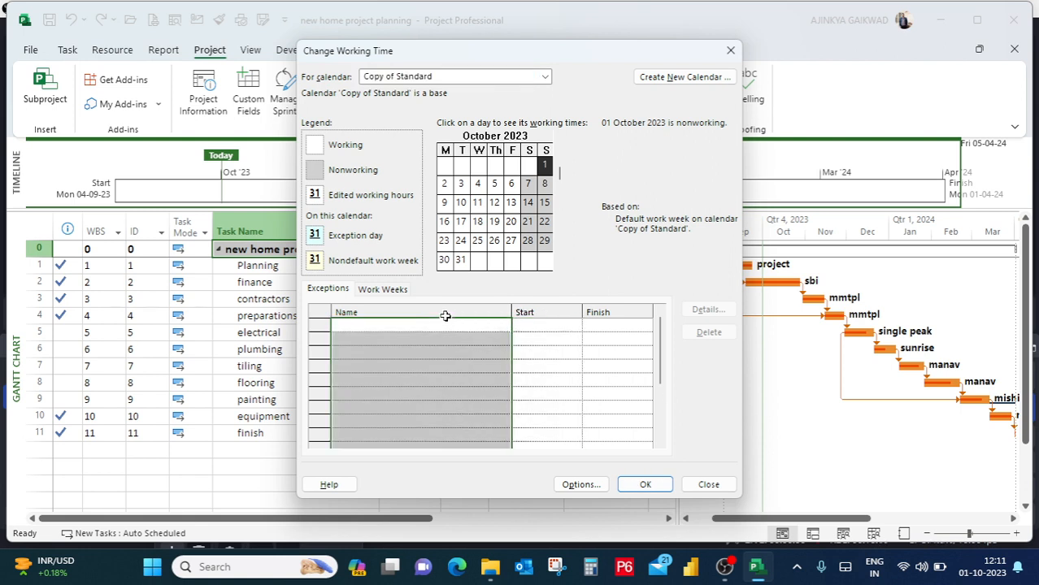
# Keep the project default times in the calendar's [Default] work week details, and save the working time settings.
pyautogui.click(386, 291)
pyautogui.click(704, 310)
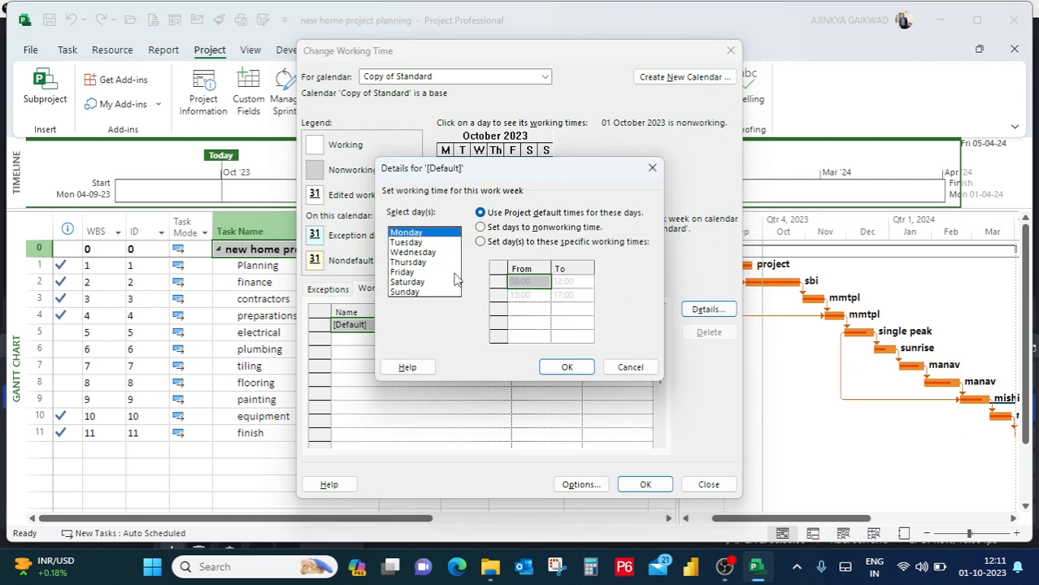
pyautogui.click(567, 367)
pyautogui.click(634, 483)
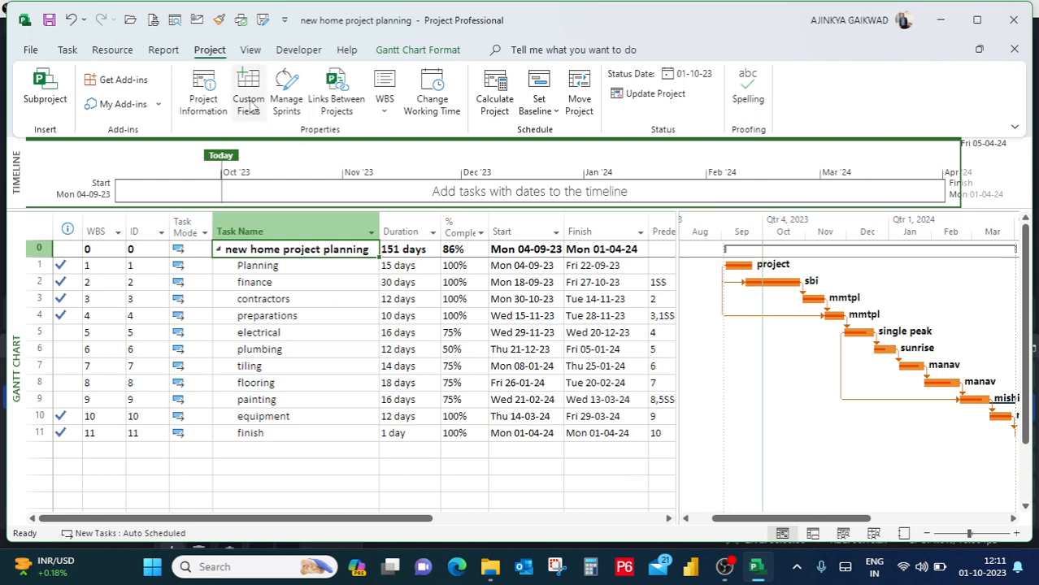
# Choose Standard as the project calendar in the project information and confirm it.
pyautogui.click(204, 91)
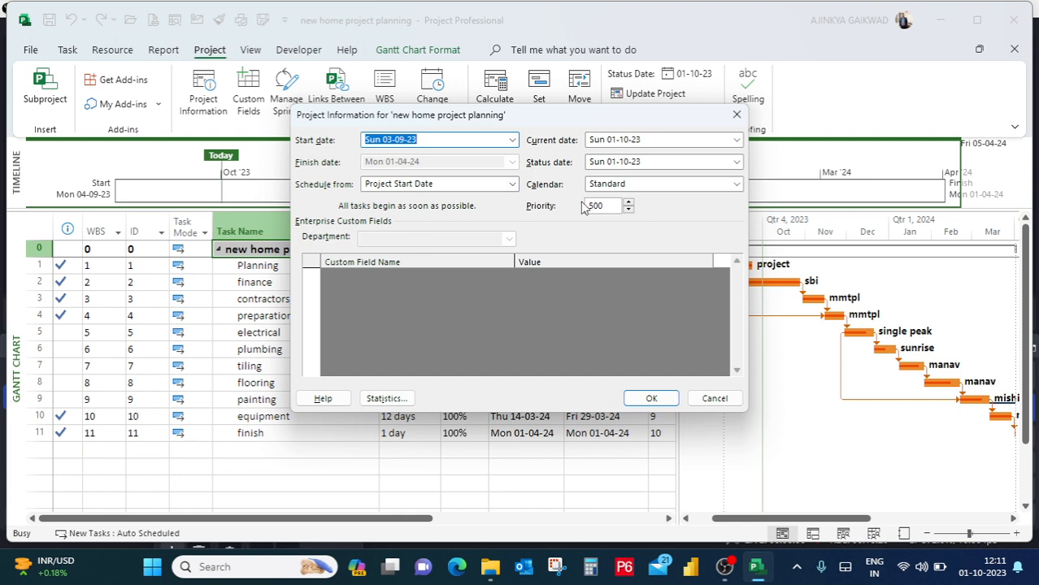
pyautogui.click(643, 187)
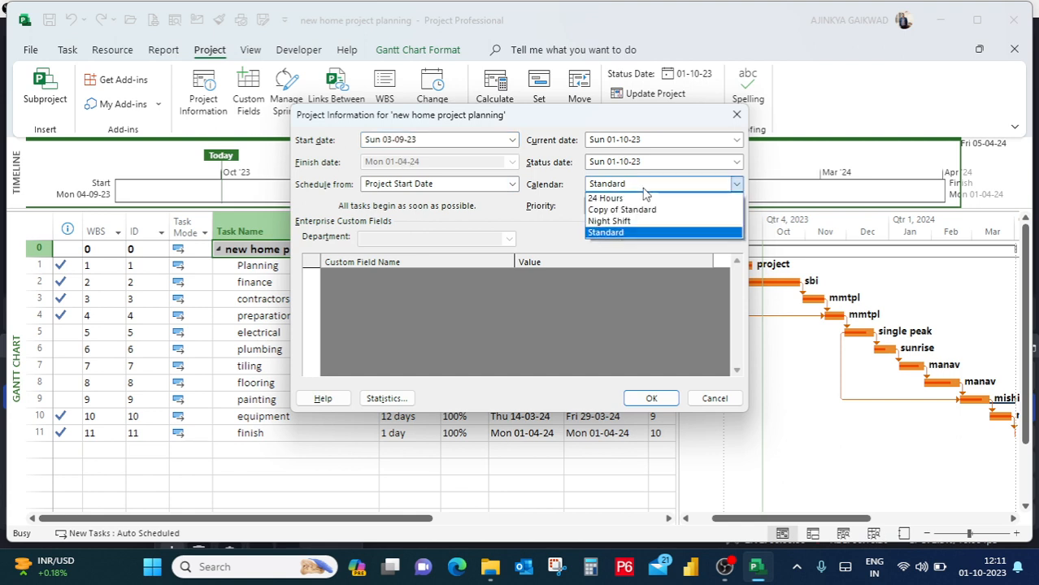
pyautogui.click(606, 232)
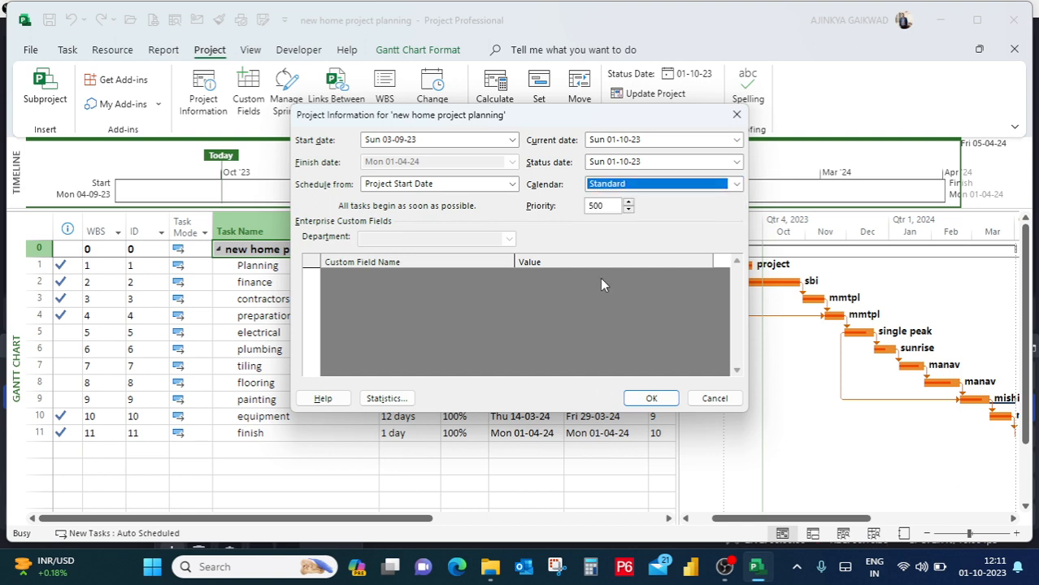
pyautogui.click(647, 397)
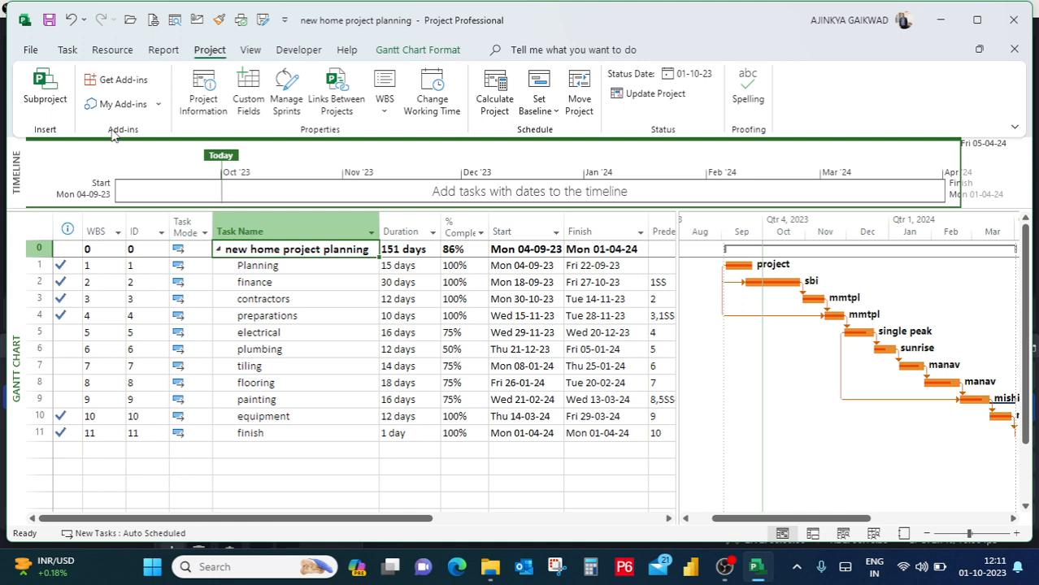
# Show the Task Form details pane below the Gantt chart in place of the timeline.
pyautogui.click(250, 49)
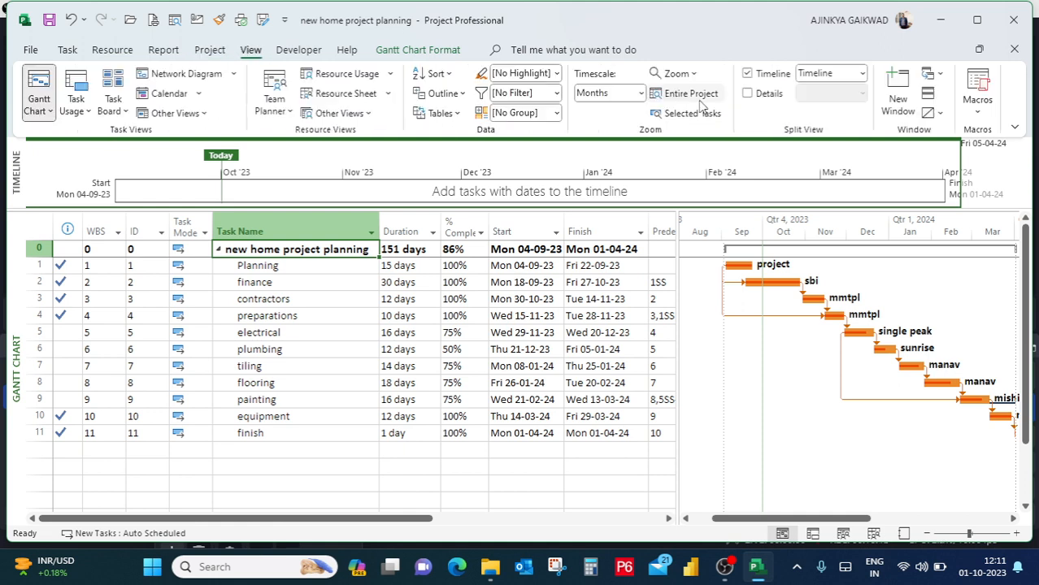
pyautogui.click(754, 97)
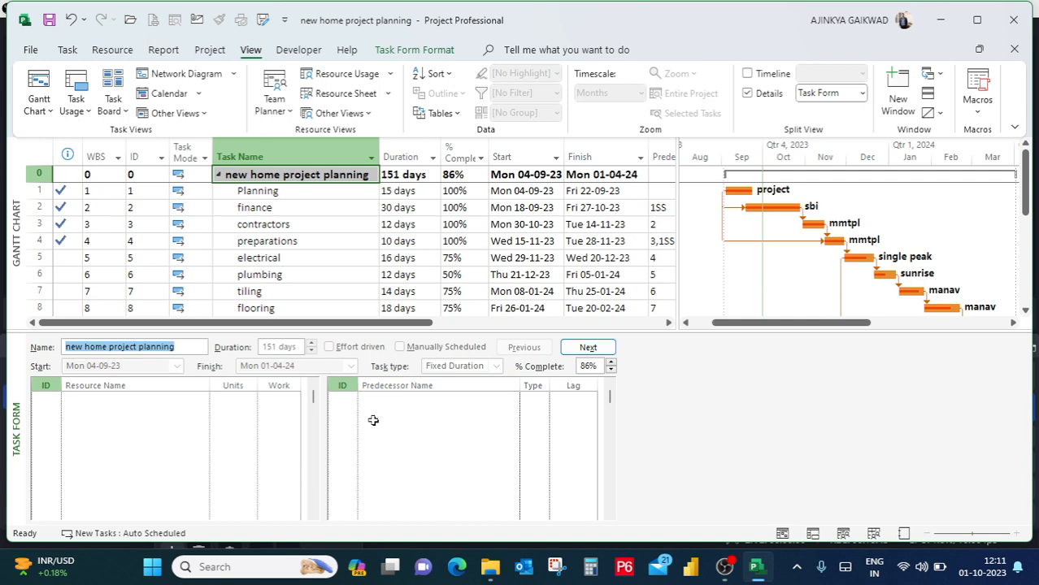
# Review the Planning task's resource and predecessor details in the Task Form, and hide the details pane.
pyautogui.click(301, 191)
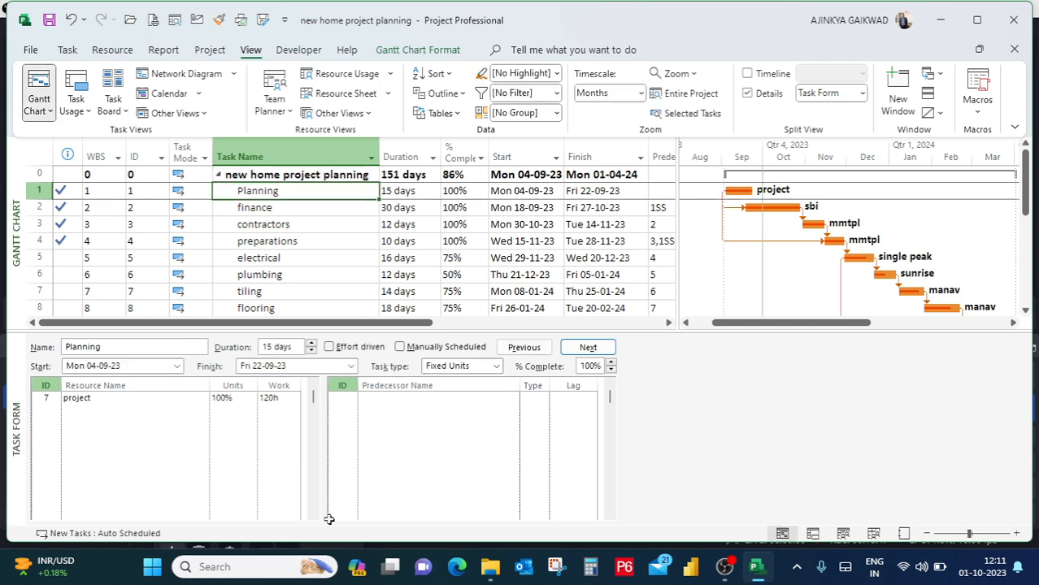
pyautogui.click(420, 464)
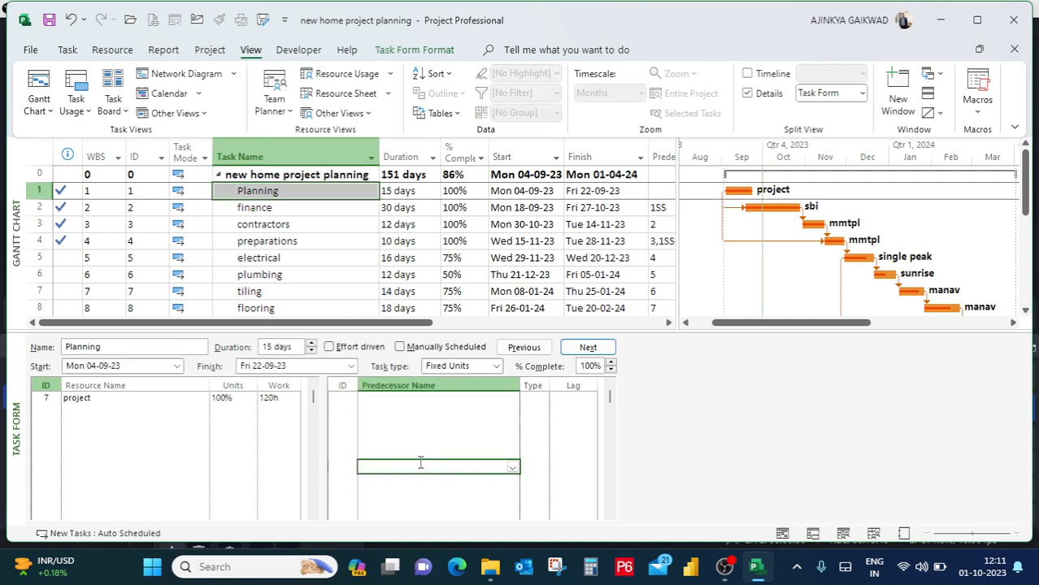
pyautogui.click(556, 411)
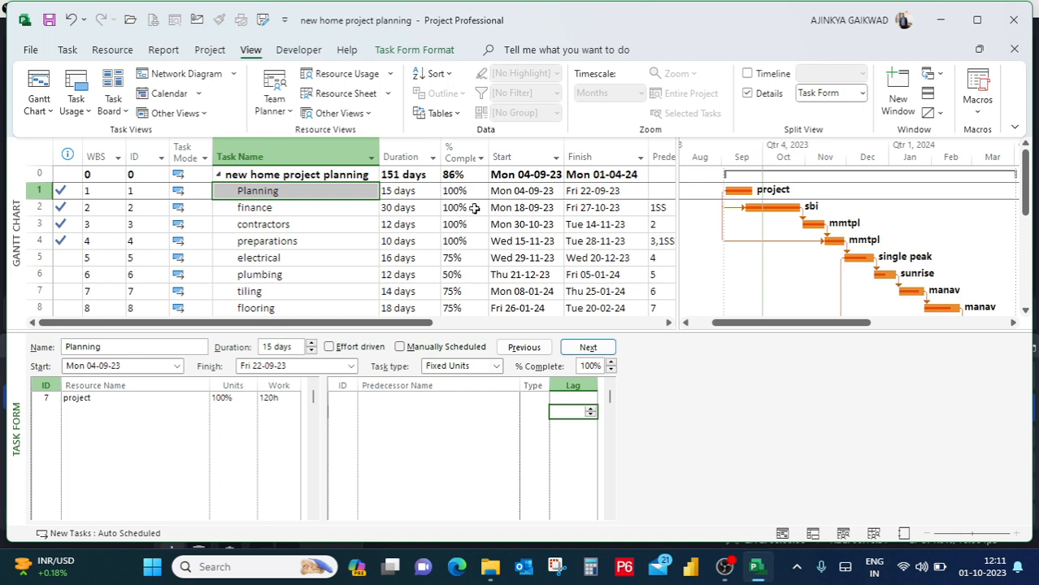
pyautogui.click(747, 93)
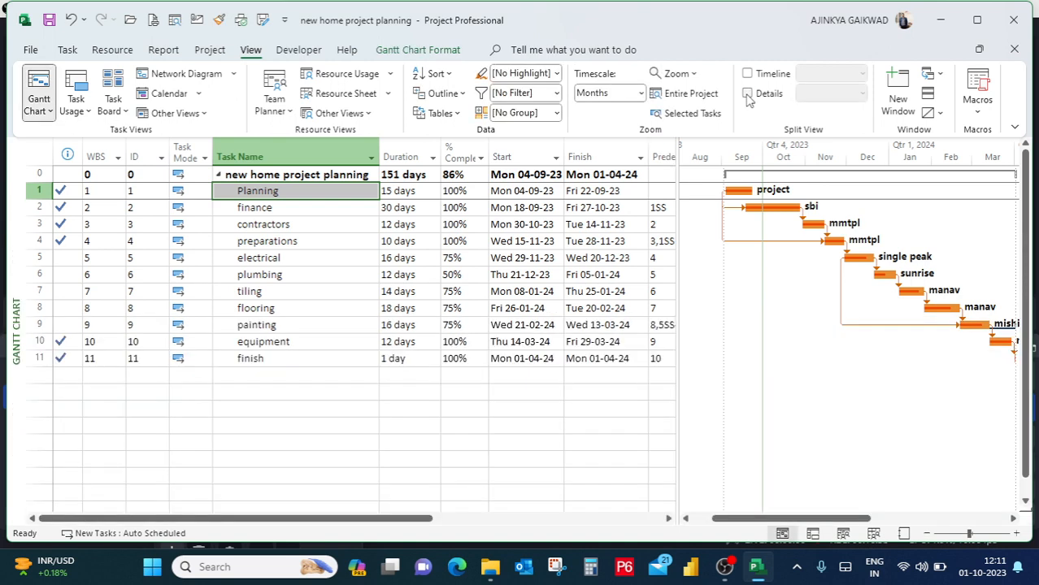
# Open the Late Tasks in-progress report for the project.
pyautogui.click(205, 52)
pyautogui.click(156, 52)
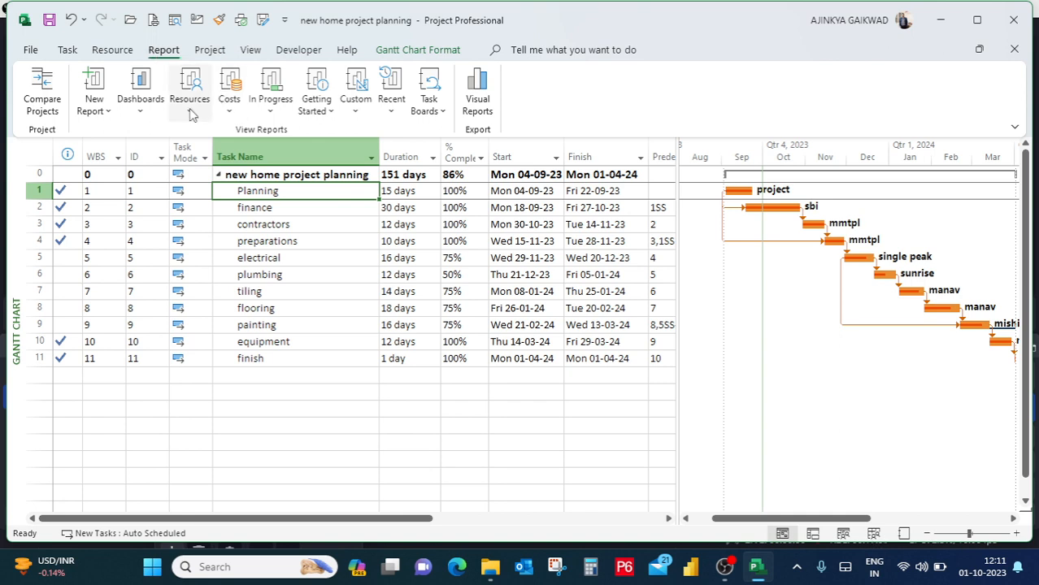
pyautogui.click(272, 107)
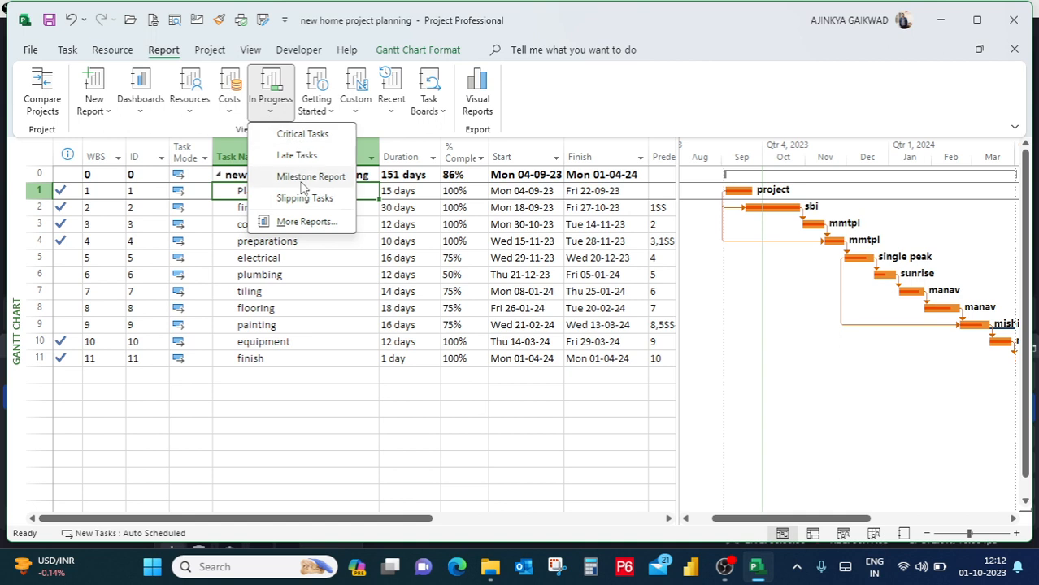
pyautogui.click(298, 157)
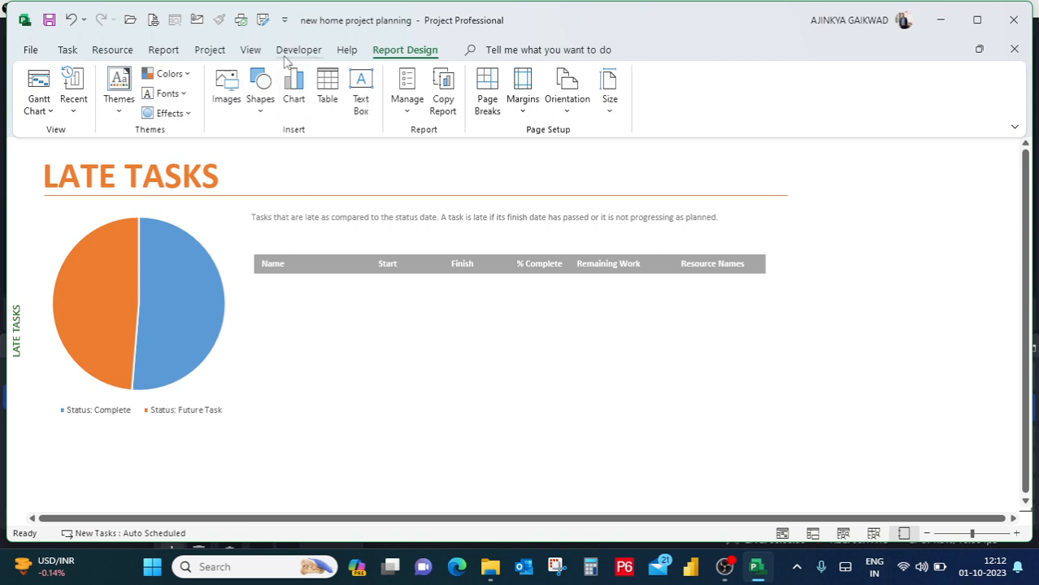
# Open the Work Overview dashboard report to examine work burndown and completion.
pyautogui.click(169, 52)
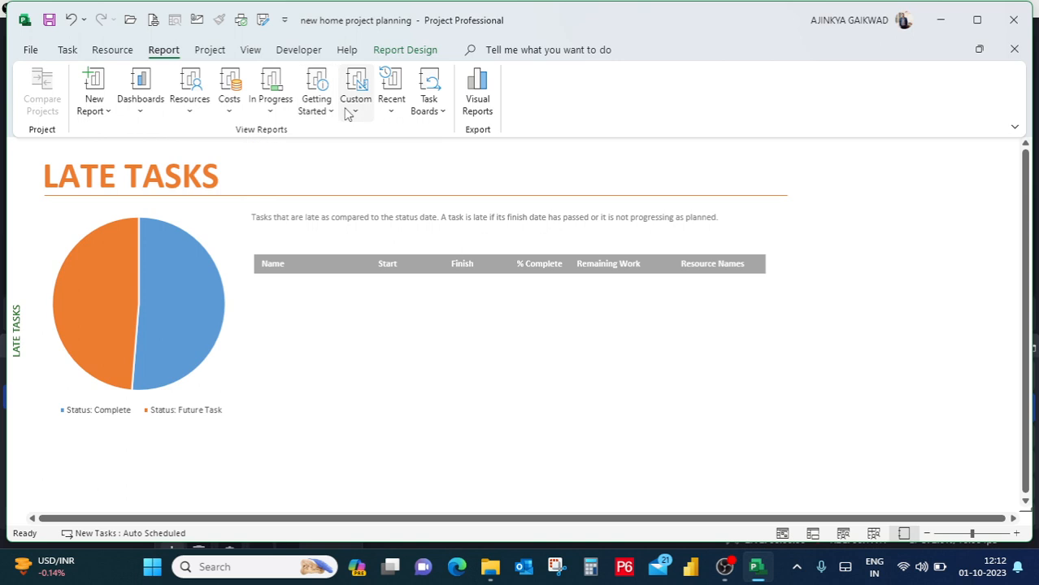
pyautogui.click(144, 108)
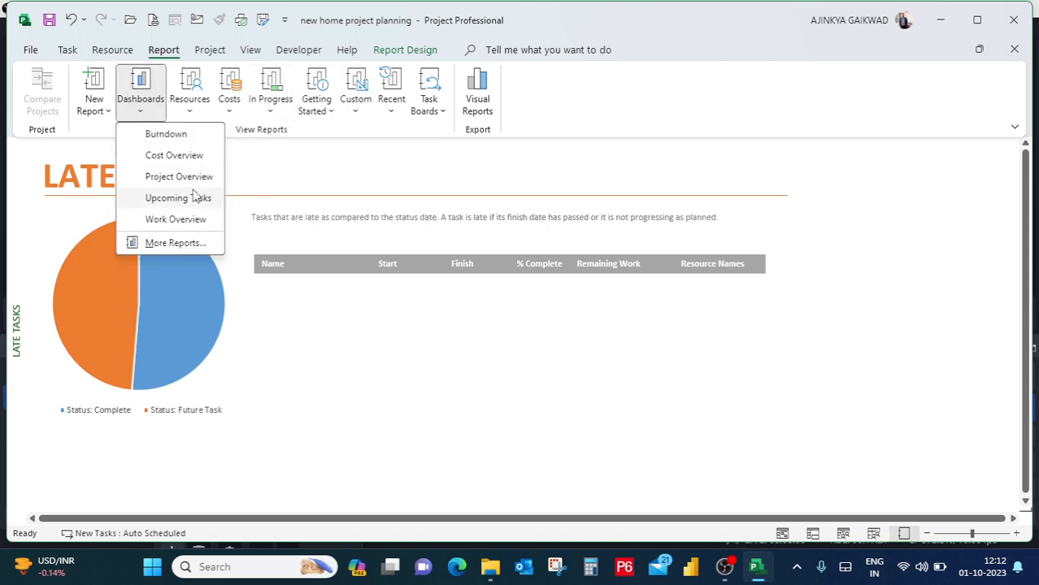
pyautogui.click(192, 219)
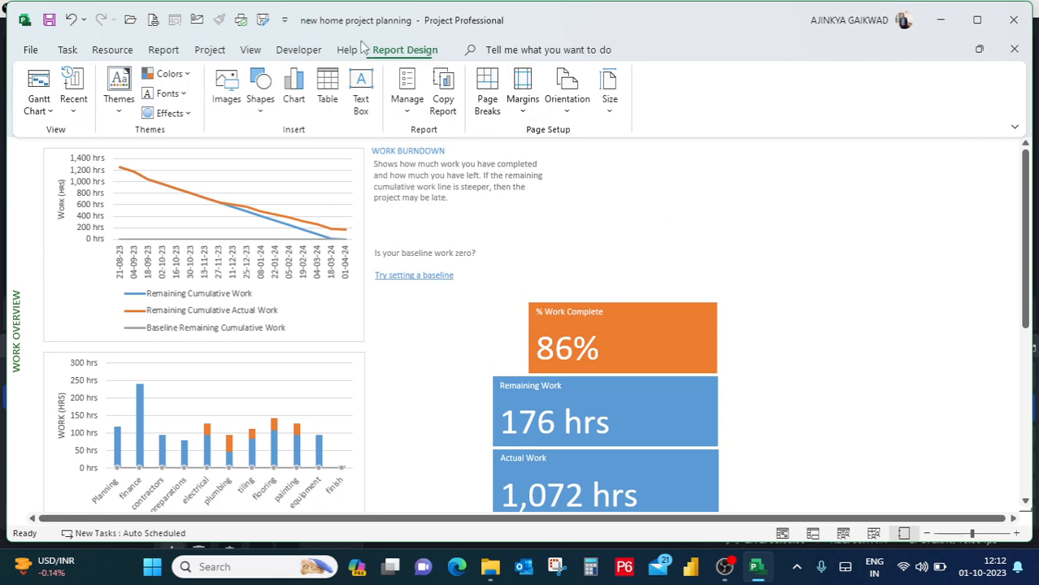
# Open the Resource Overview report and examine its charts and the Resource Status table.
pyautogui.click(163, 50)
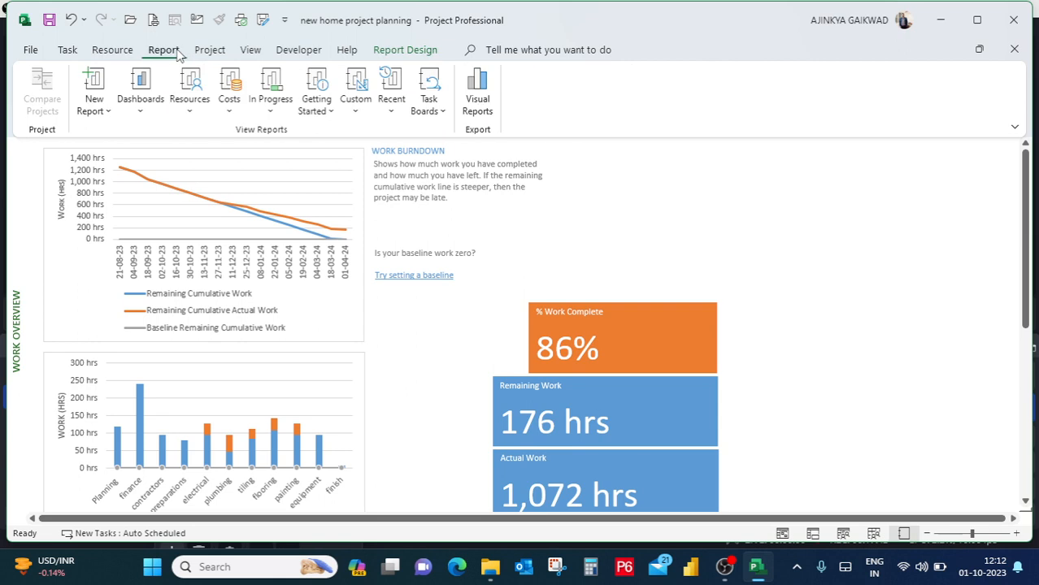
pyautogui.click(189, 116)
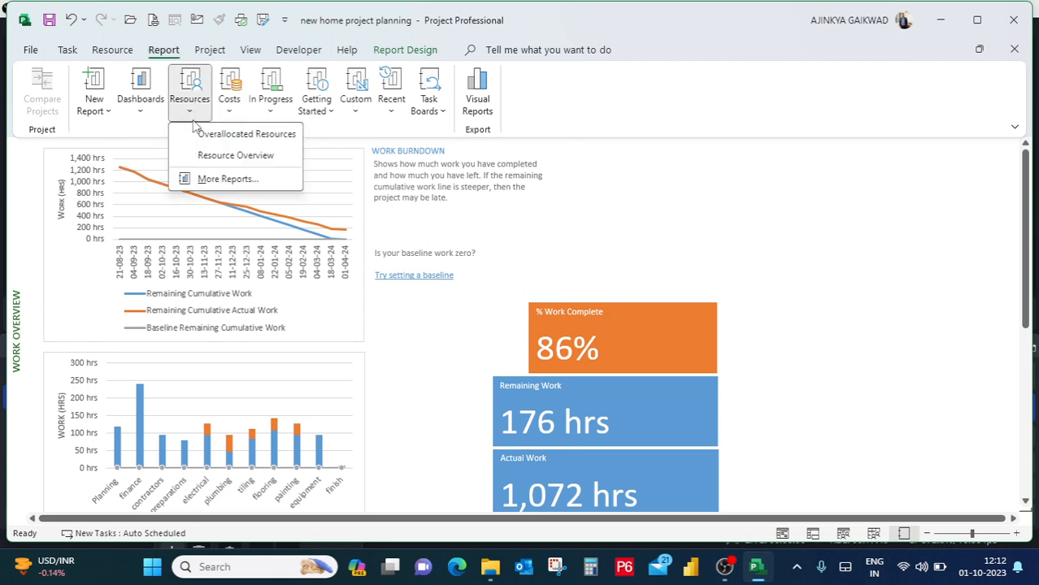
pyautogui.click(221, 156)
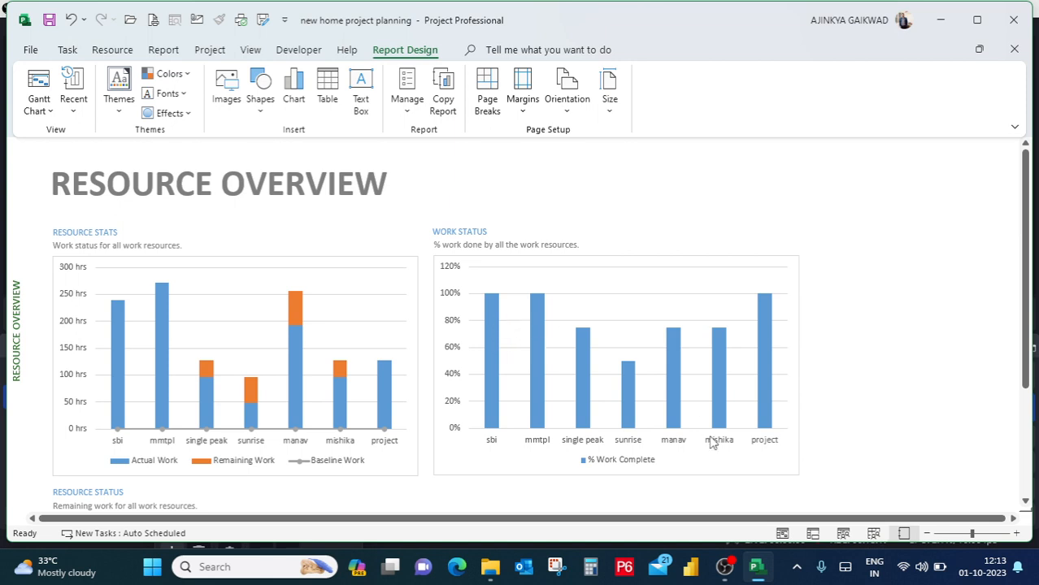
pyautogui.click(1026, 502)
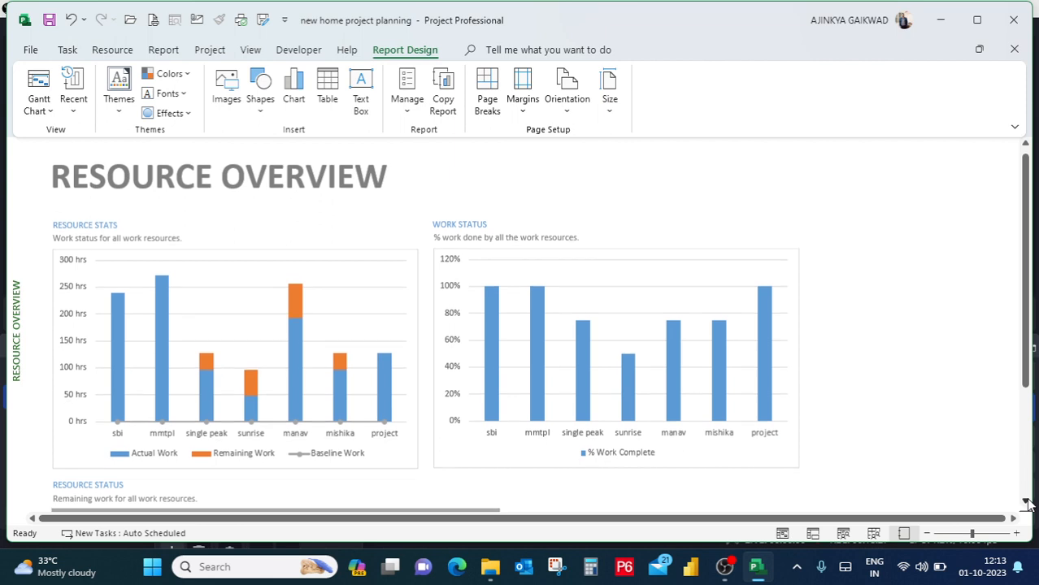
pyautogui.moveTo(1026, 501); pyautogui.dragTo(1026, 502)
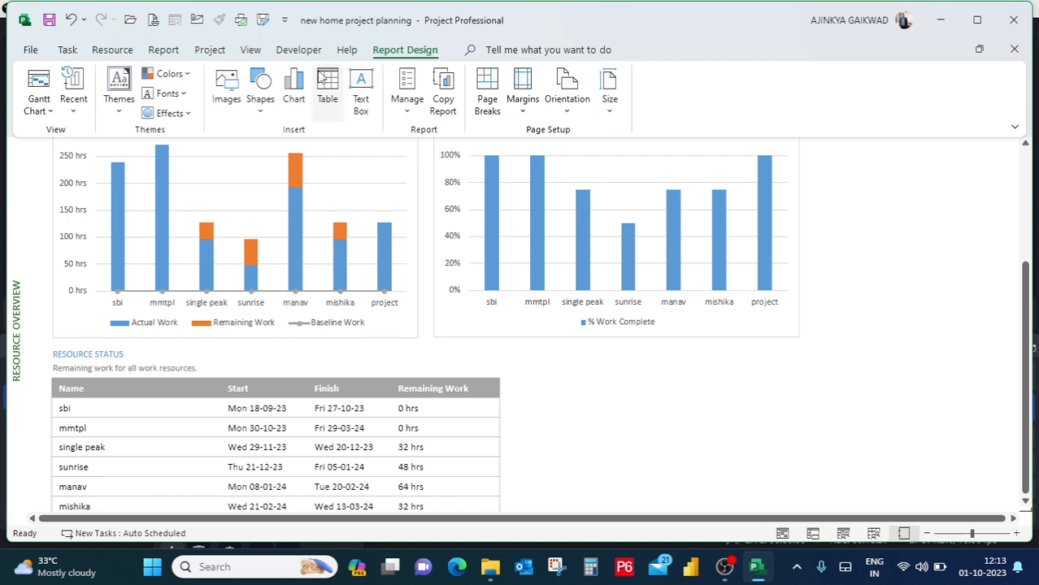
# Leave the Resource Overview report and return to the Gantt Chart view of the schedule.
pyautogui.click(208, 50)
pyautogui.click(162, 51)
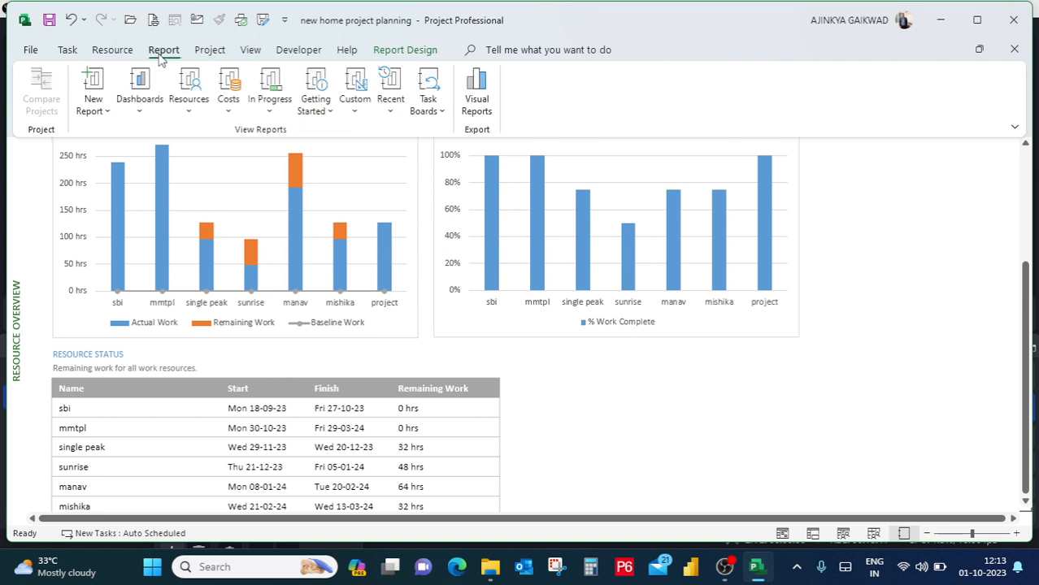
pyautogui.click(126, 53)
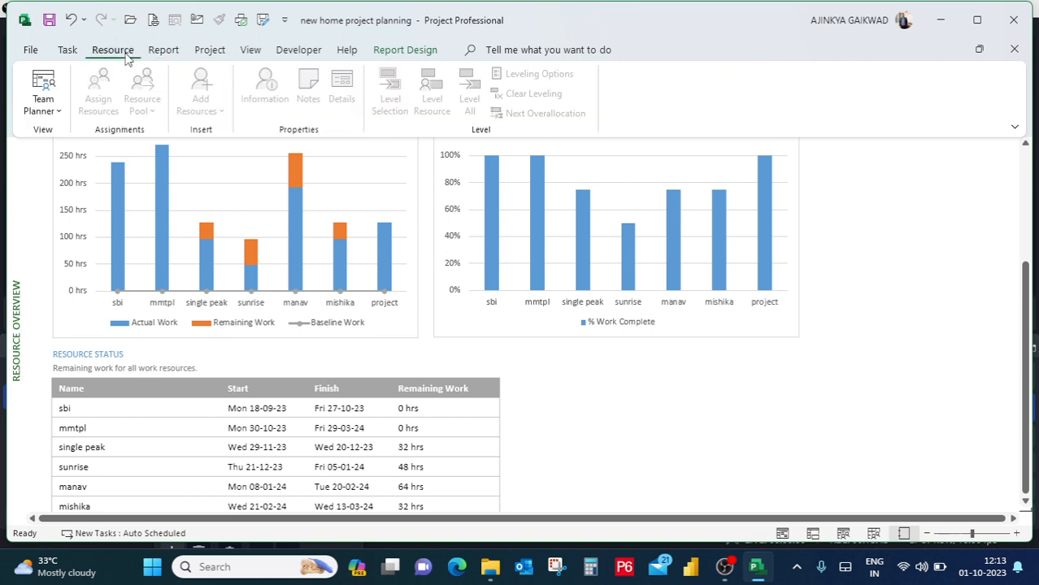
pyautogui.click(70, 54)
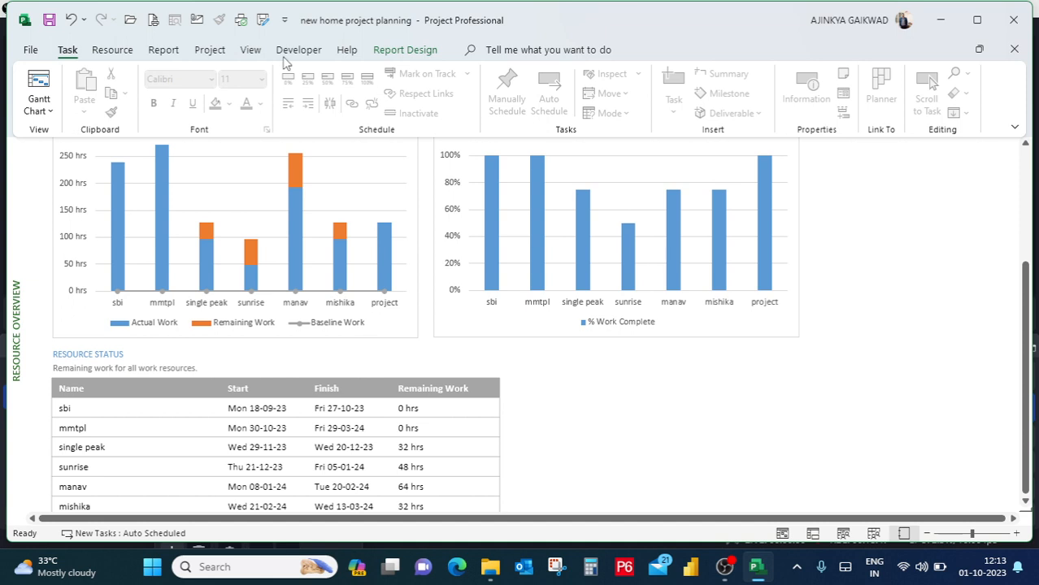
pyautogui.click(47, 111)
pyautogui.click(75, 176)
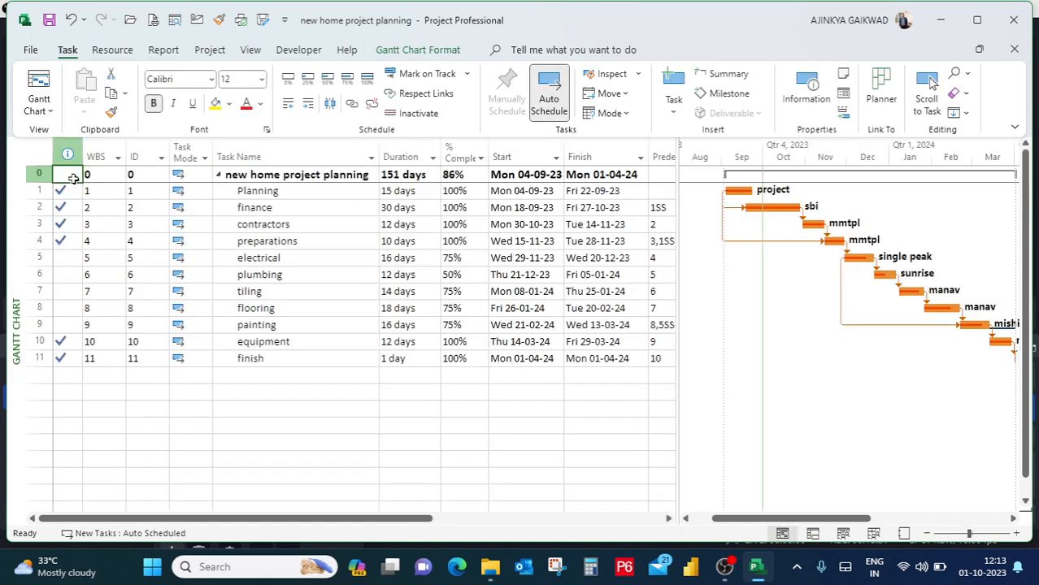
pyautogui.click(541, 391)
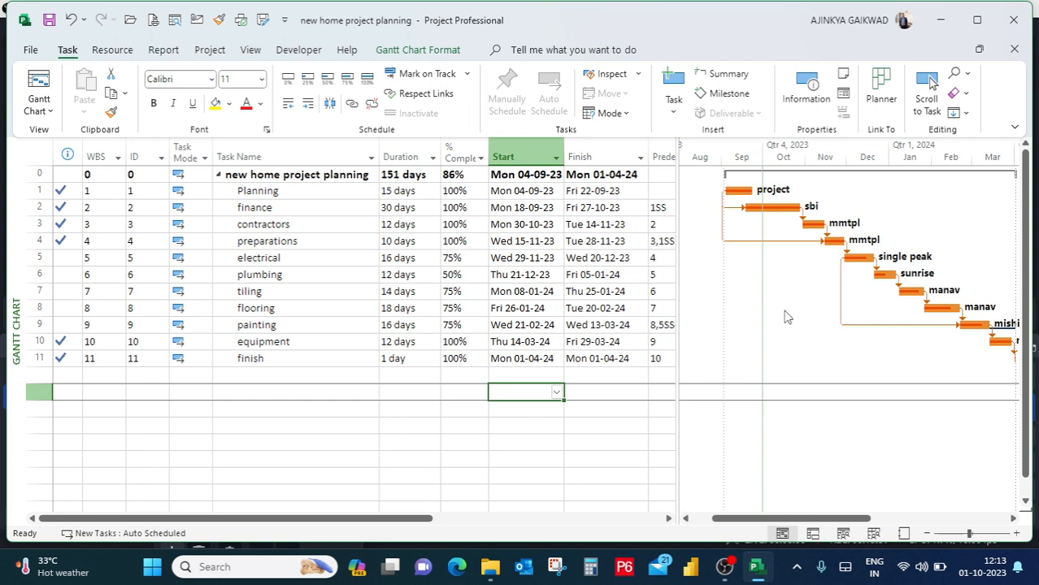
pyautogui.click(625, 274)
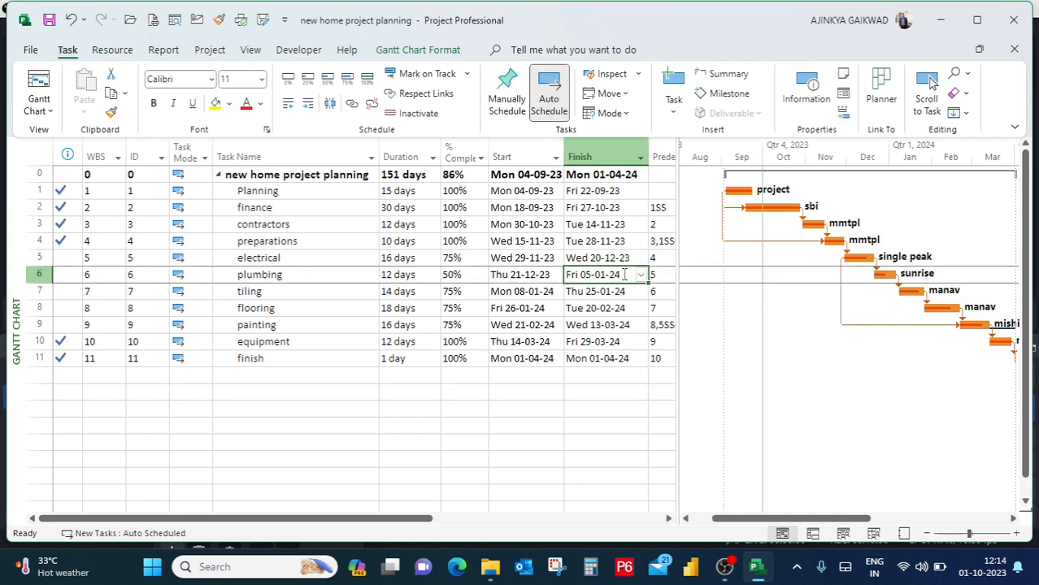
pyautogui.click(521, 286)
pyautogui.click(469, 272)
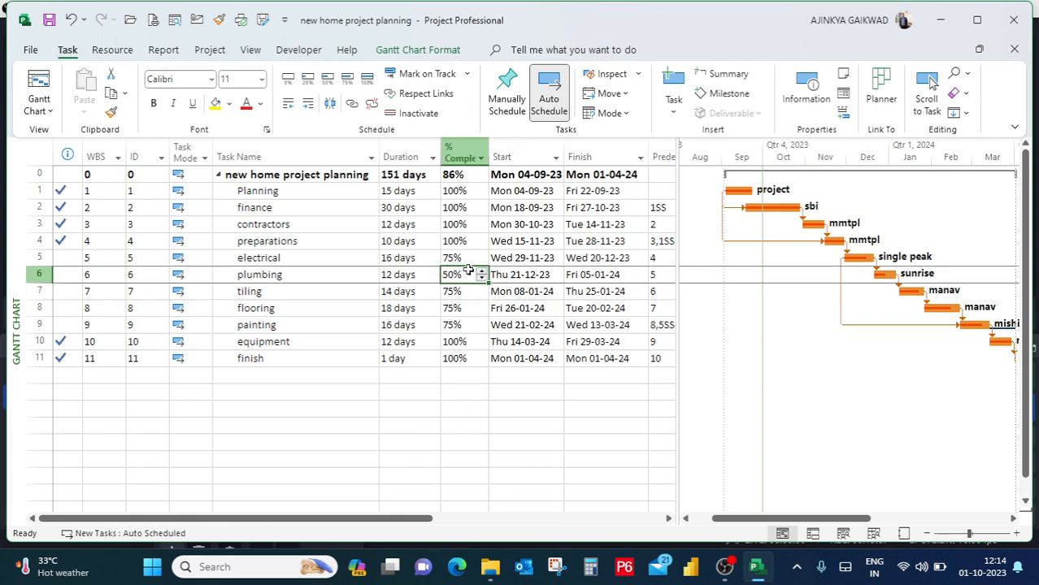
pyautogui.click(407, 276)
pyautogui.click(340, 277)
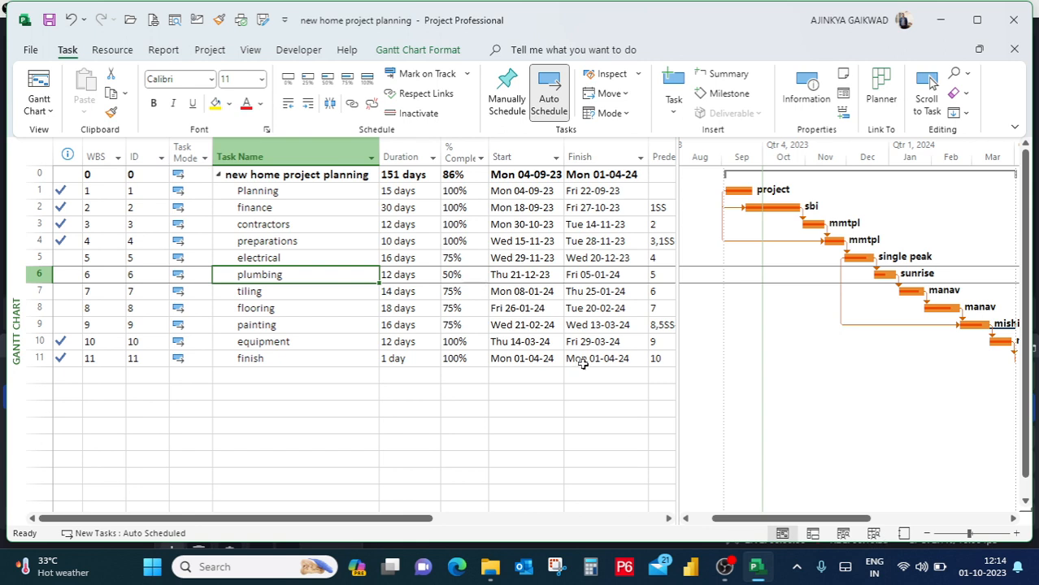
pyautogui.click(724, 567)
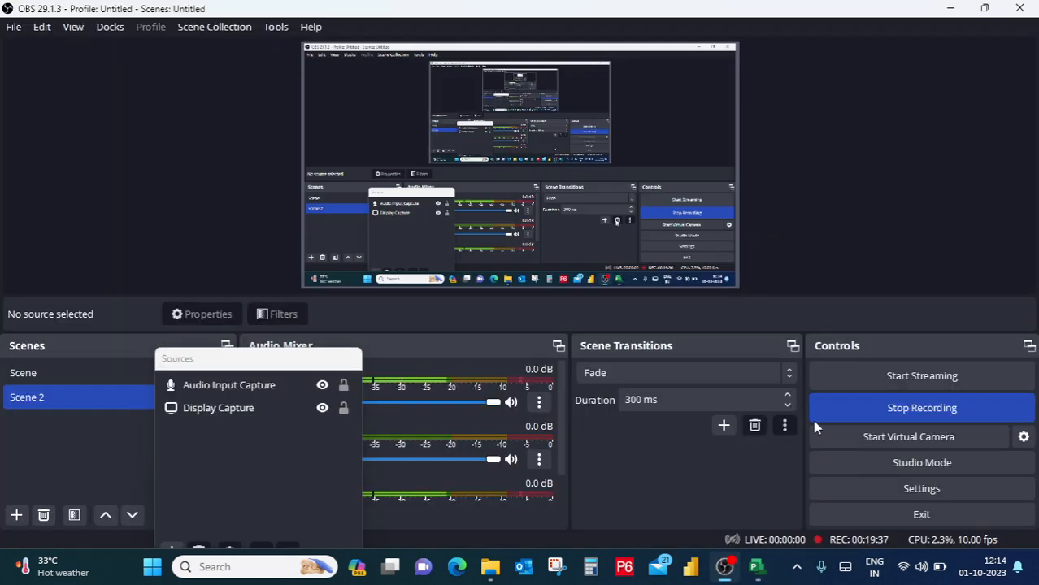